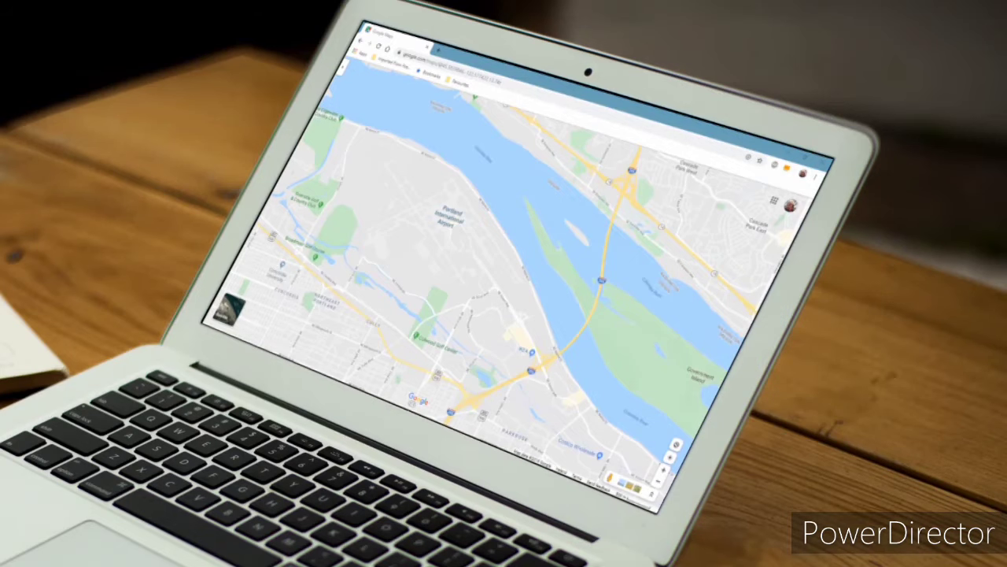
# Zoom out from Portland and route driving directions from Northeast Portland to Mt Hood Village
pyautogui.scroll(-3, 448, 203)
pyautogui.scroll(-2, 447, 204)
pyautogui.rightClick(447, 203)
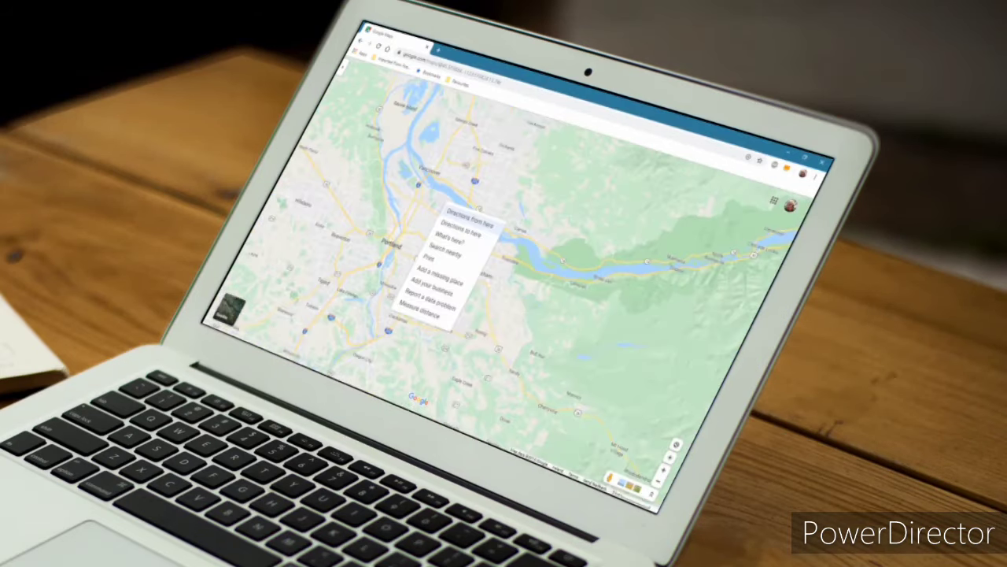
pyautogui.click(470, 213)
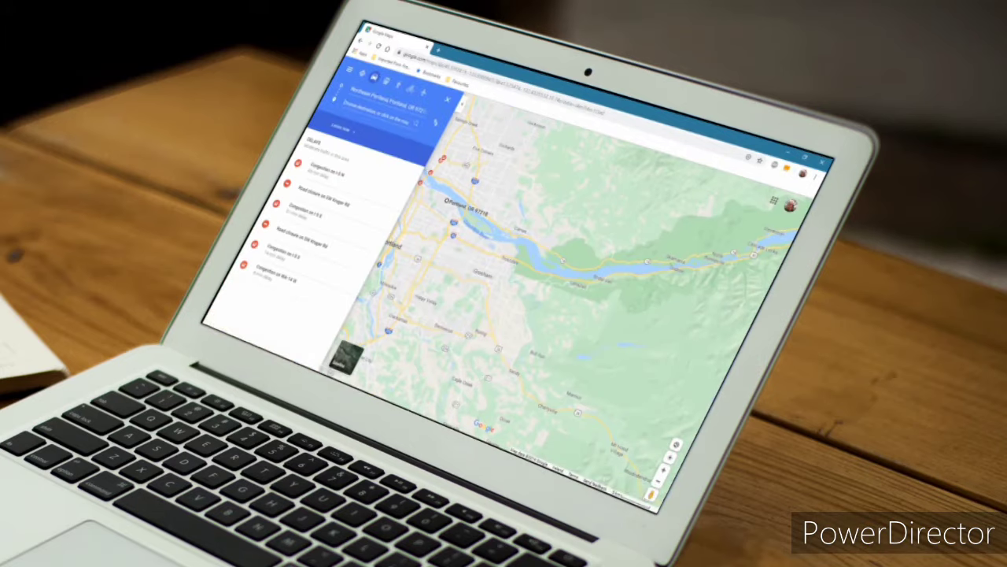
pyautogui.click(619, 449)
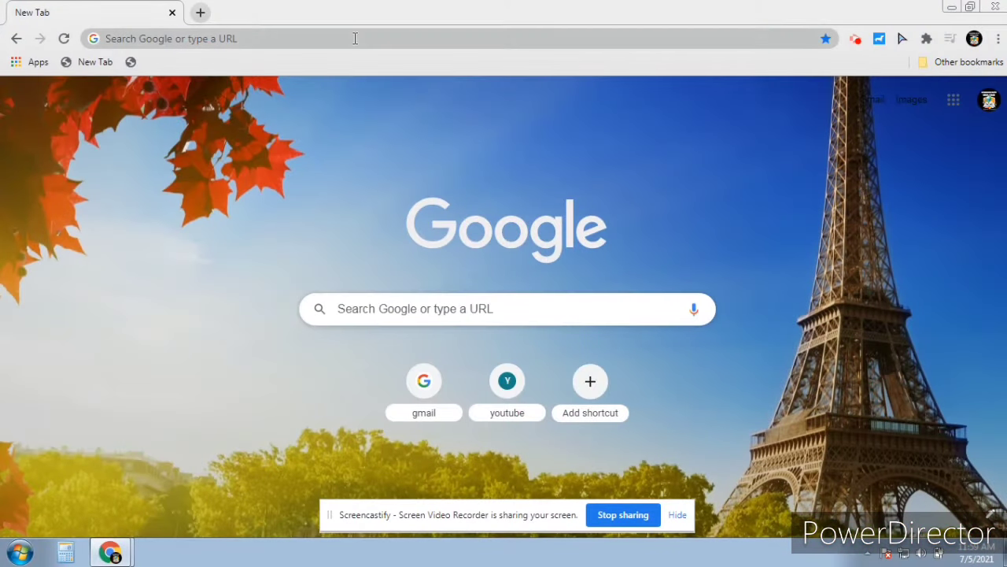
# Search 'map maker interactive' and open the NatGeo Mapmaker Interactive site from the results
pyautogui.click(354, 38)
pyautogui.write('ma')
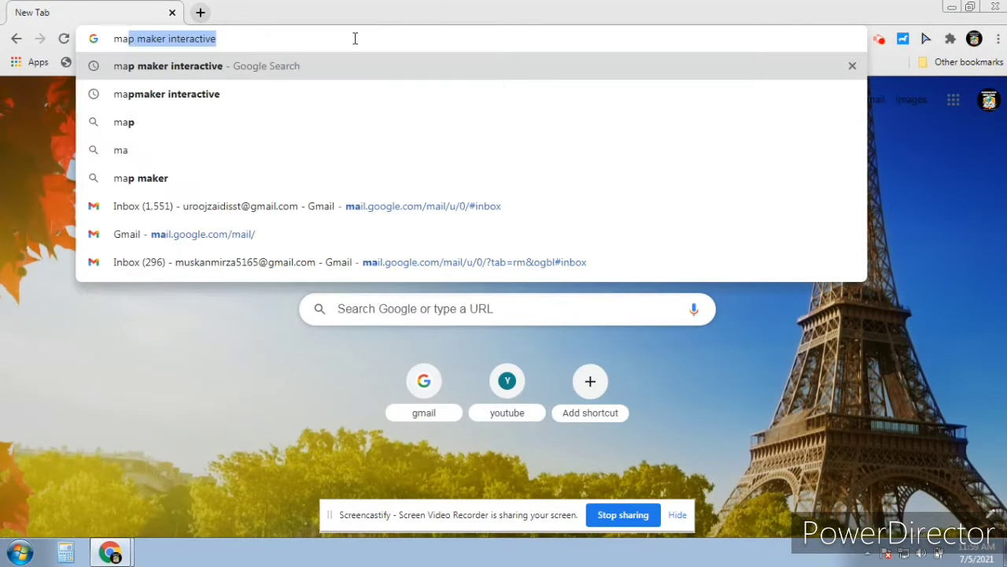
pyautogui.write('p maker')
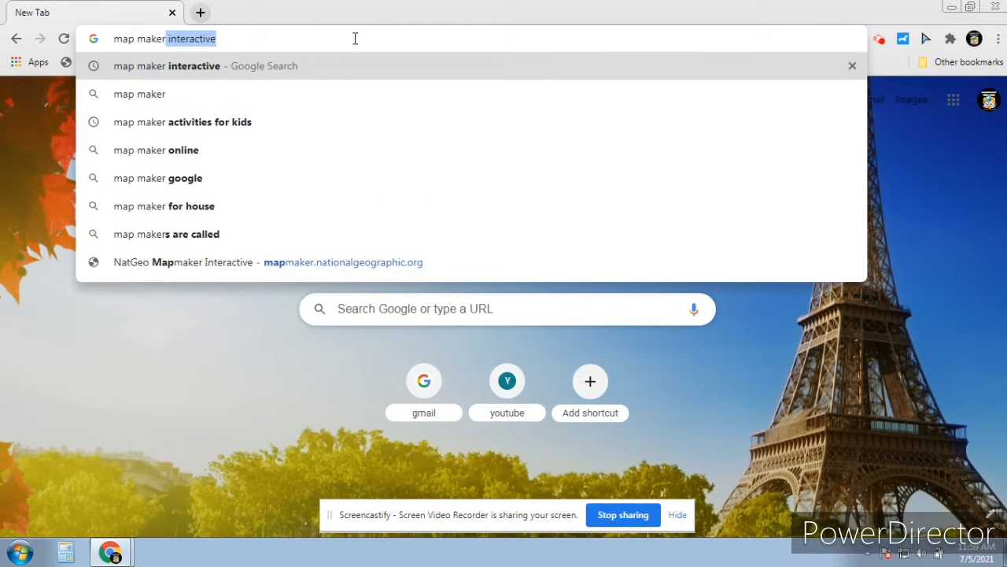
pyautogui.click(210, 65)
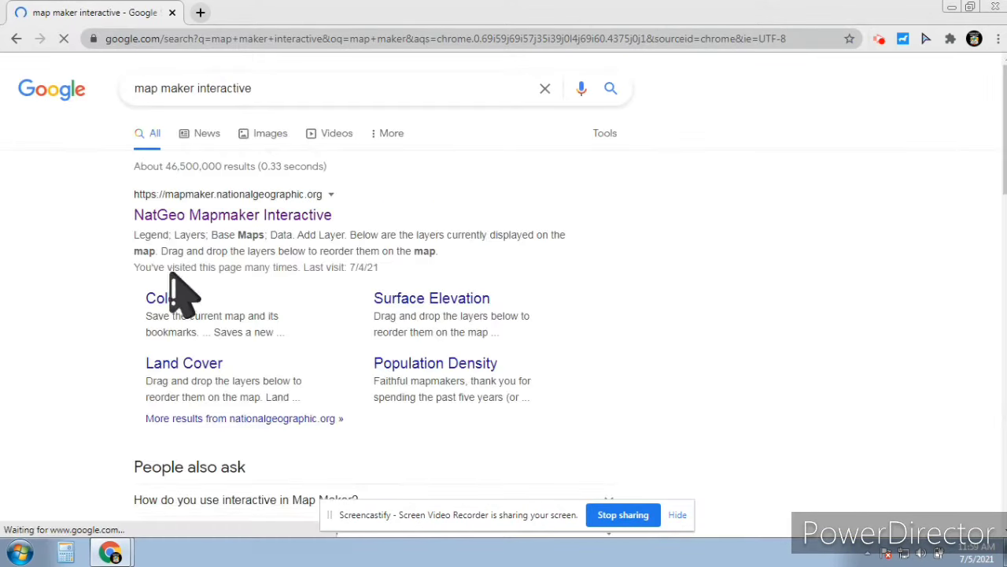
pyautogui.click(201, 203)
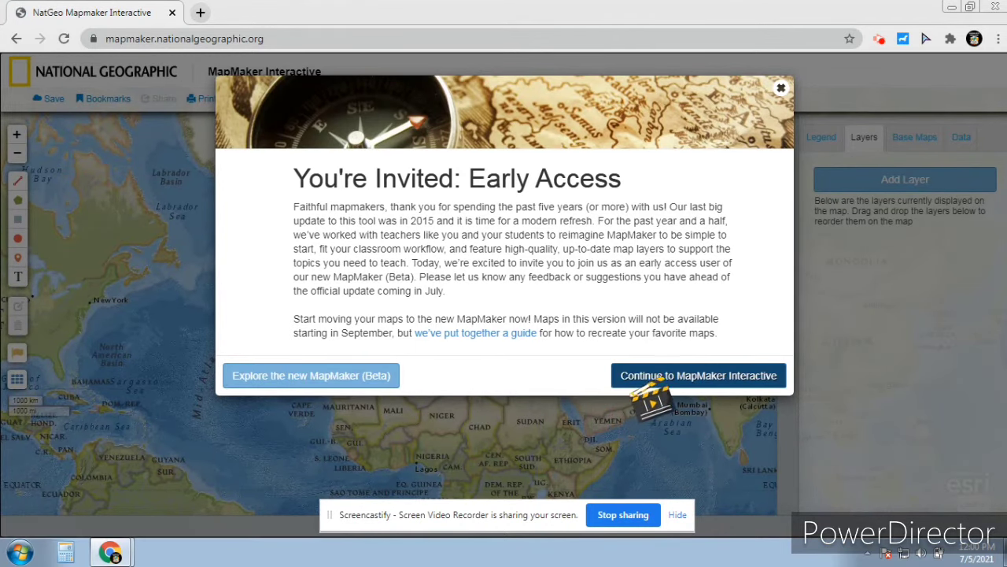
# Dismiss the early-access invitation and show the Legend and then the Layers panel
pyautogui.click(708, 375)
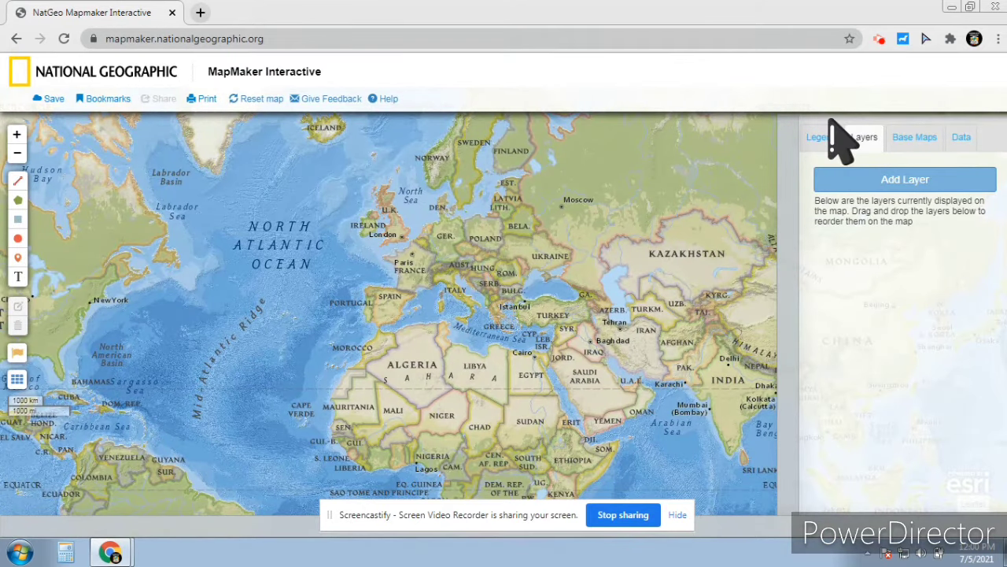
pyautogui.click(822, 137)
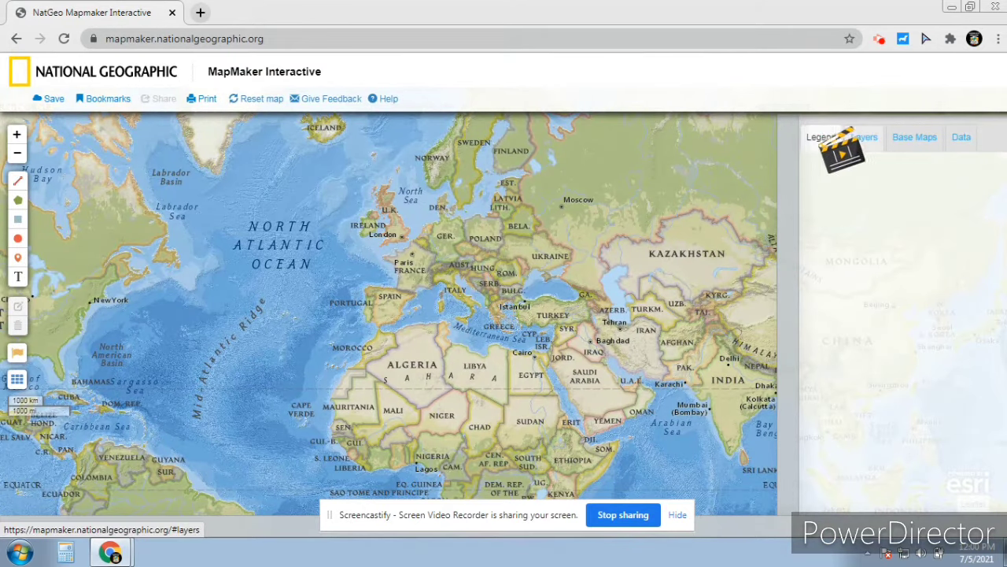
pyautogui.click(864, 138)
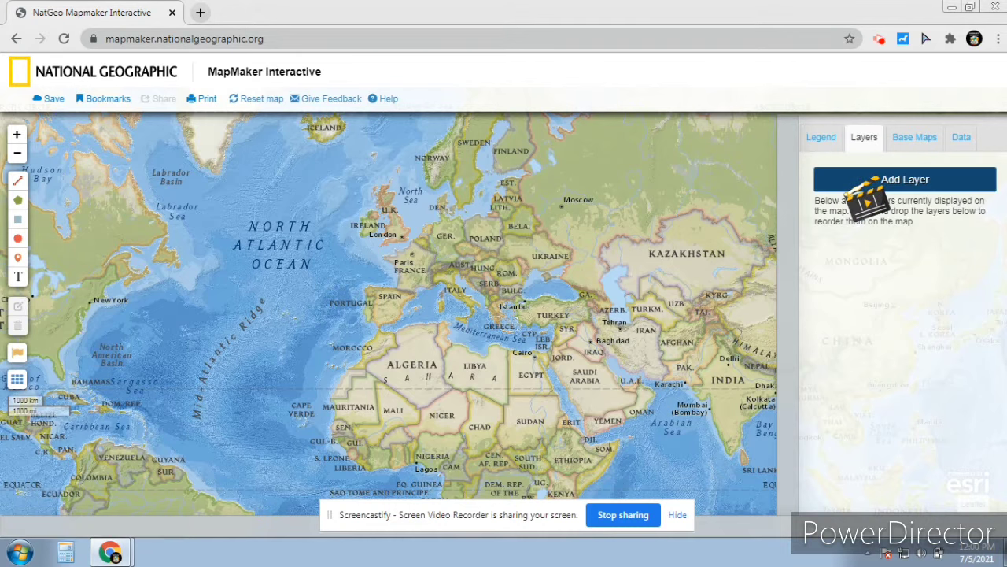
# Page through pages 1–3 of the Add Layer catalogue and close it without adding anything
pyautogui.click(866, 181)
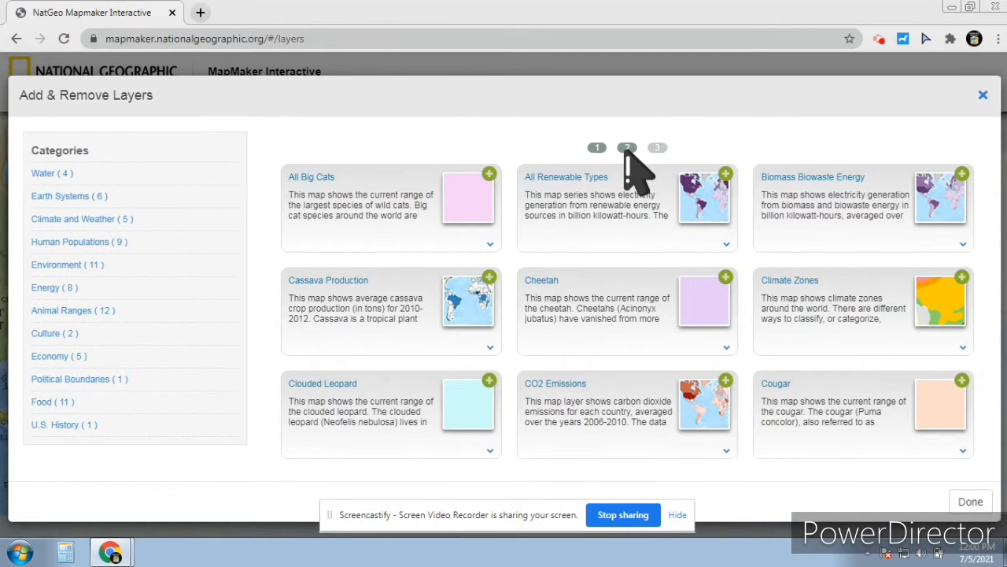
pyautogui.click(627, 148)
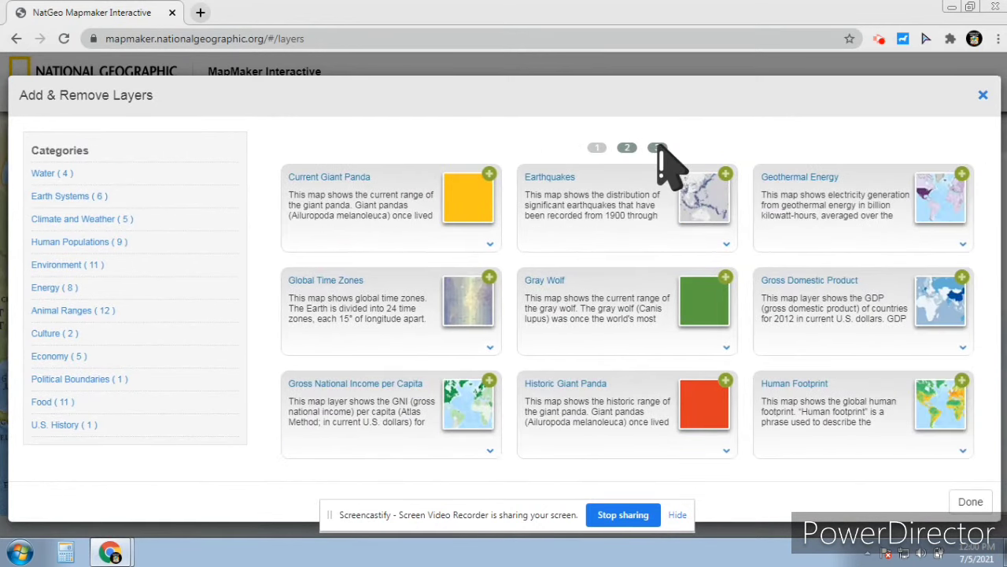
pyautogui.click(657, 148)
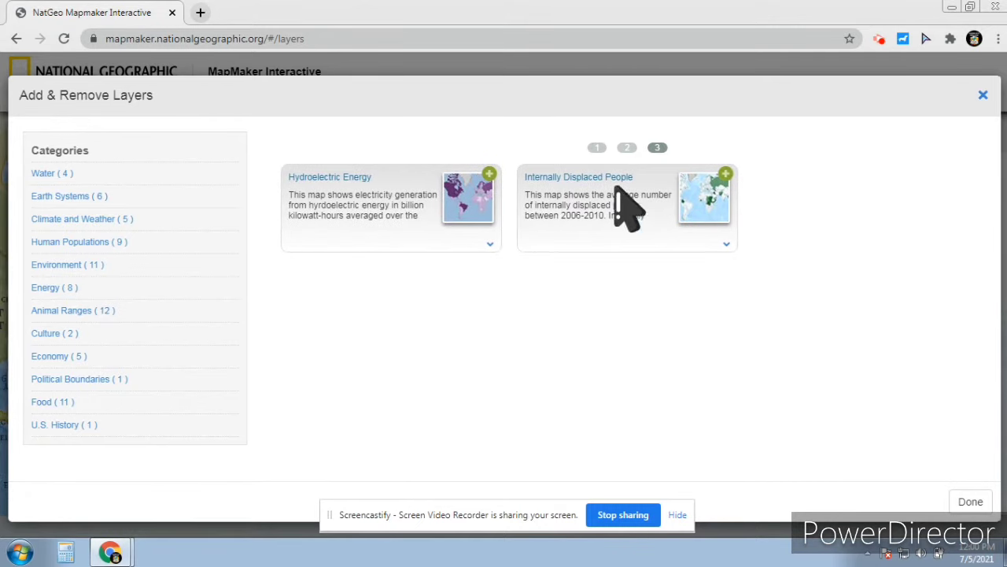
pyautogui.click(983, 94)
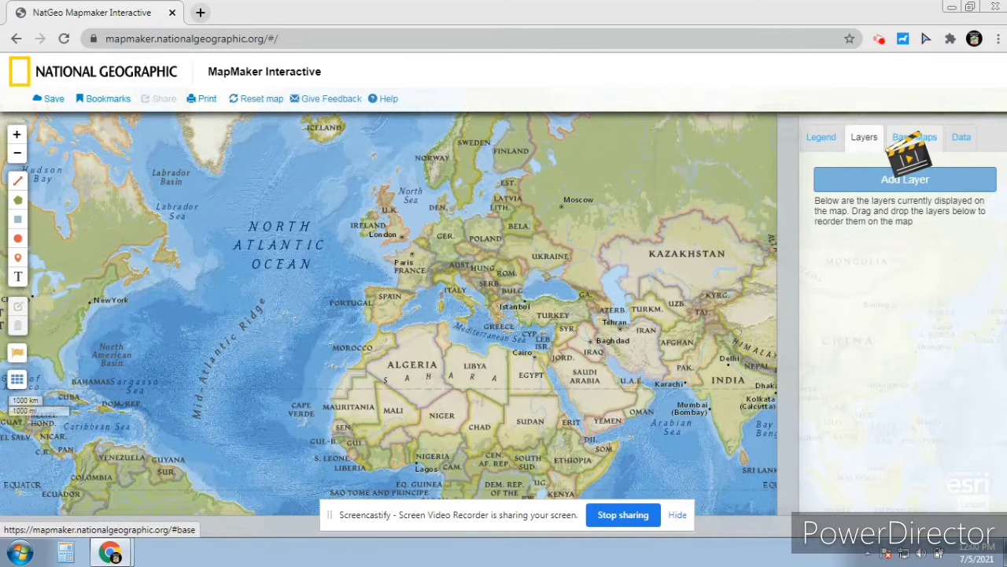
# Cycle the base map through Gray, Satellite, Terrain and Ocean, then restore NatGeo
pyautogui.click(914, 136)
pyautogui.click(936, 199)
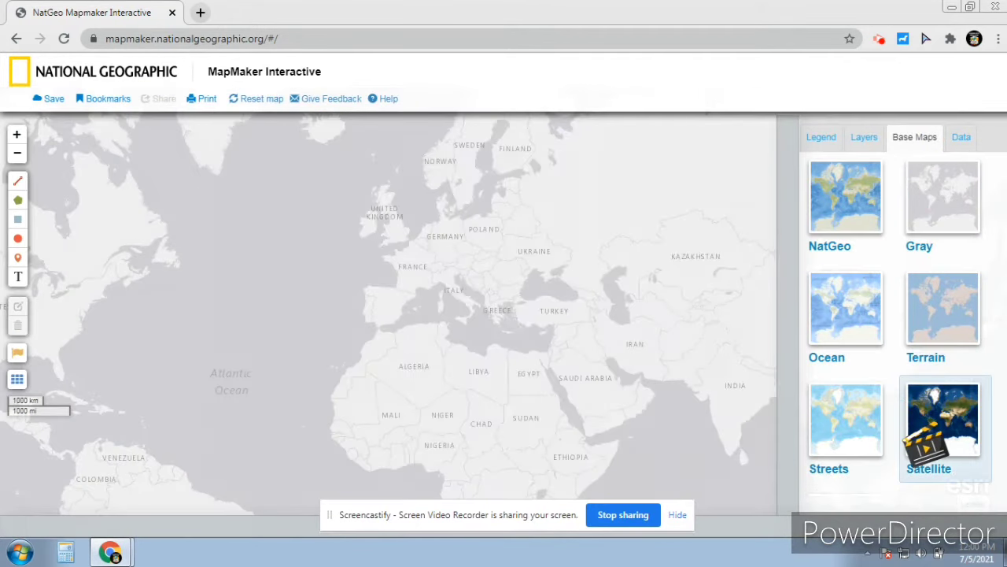
pyautogui.click(933, 440)
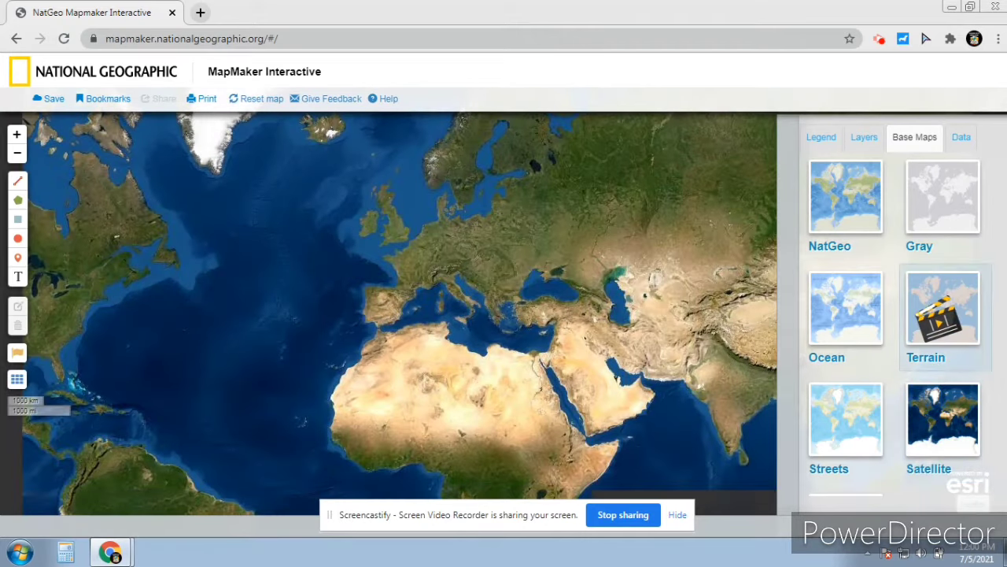
pyautogui.click(941, 315)
pyautogui.click(866, 311)
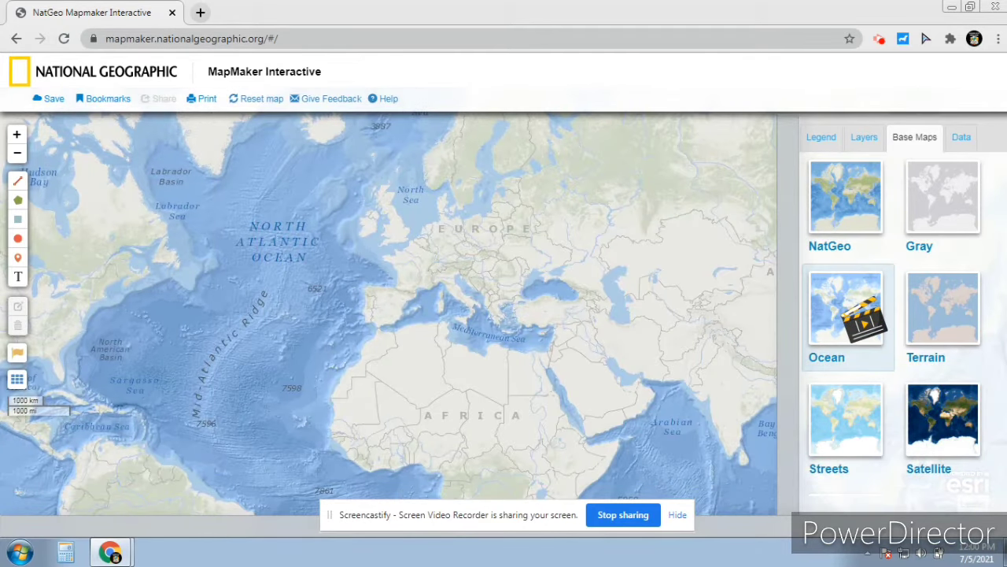
pyautogui.click(829, 228)
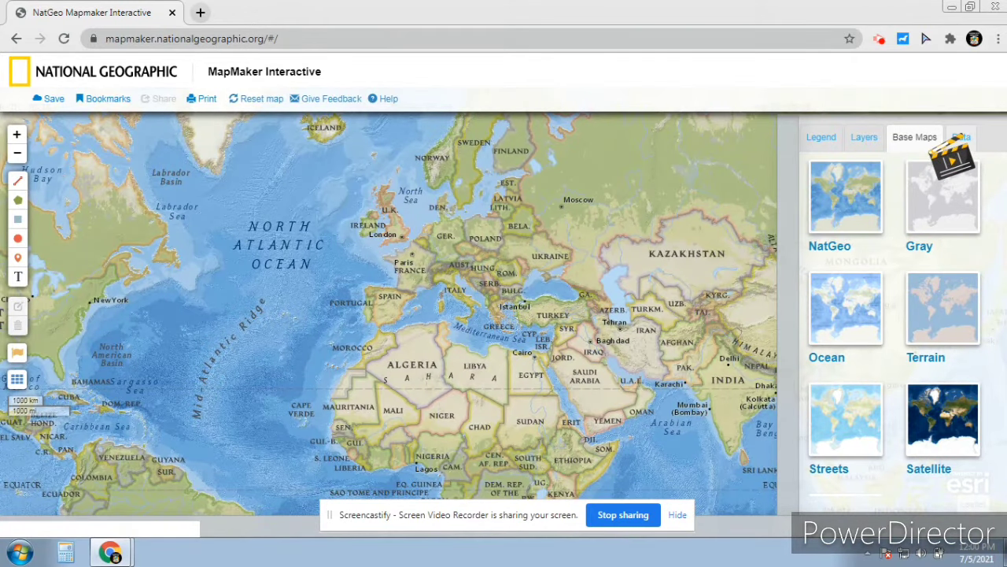
pyautogui.click(960, 137)
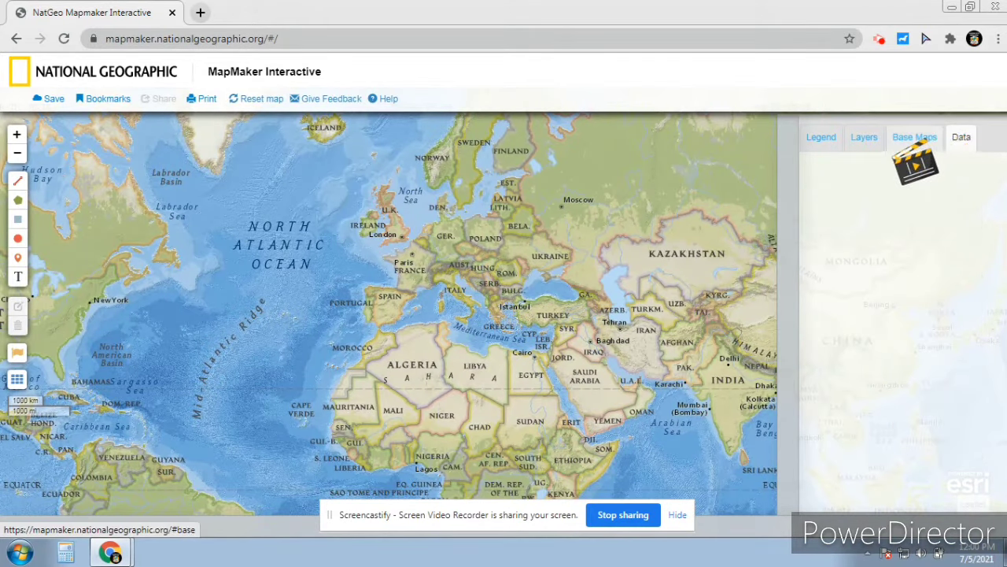
pyautogui.click(915, 137)
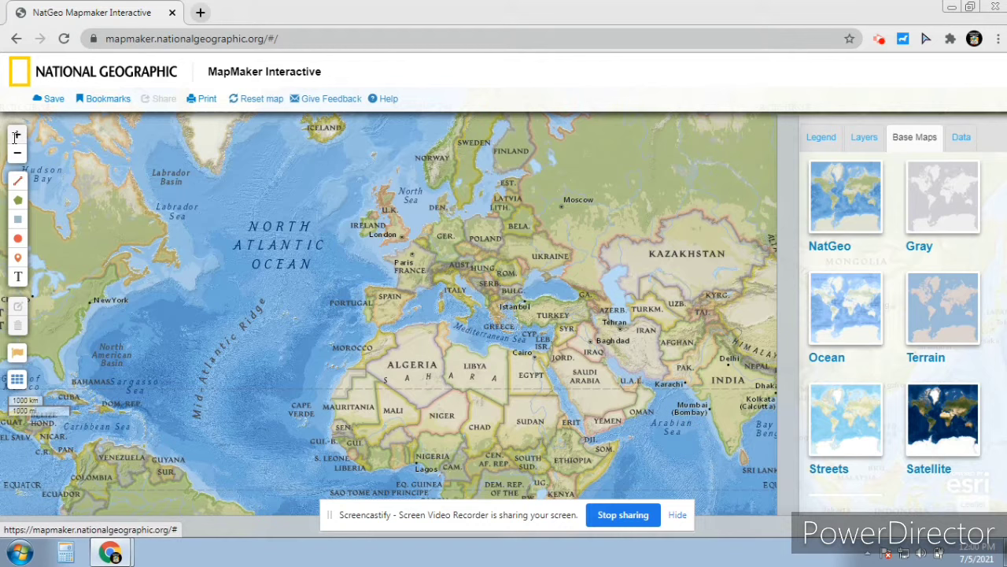
# Zoom in and pan east across the Middle East and Asia, then zoom back out to the world
pyautogui.click(16, 134)
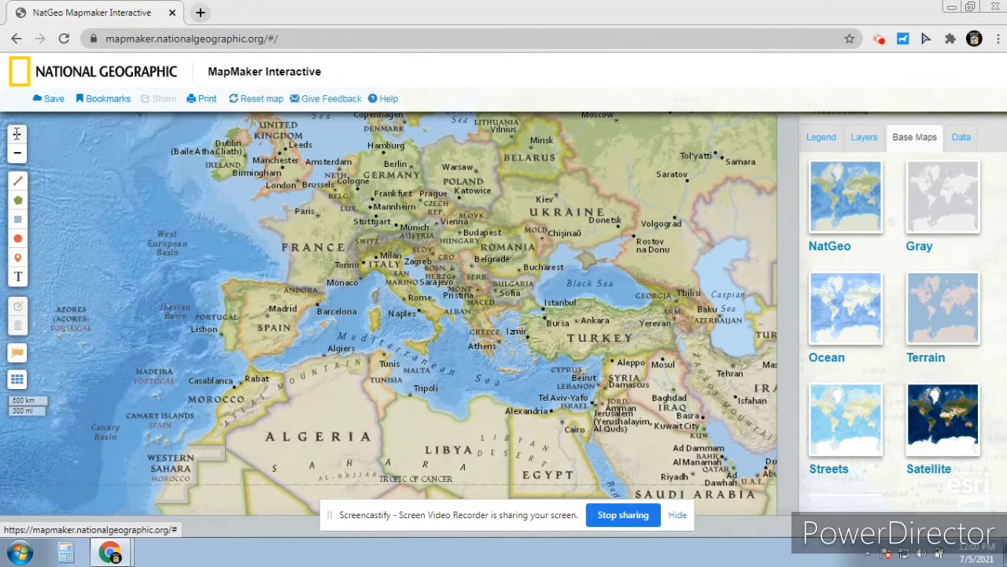
pyautogui.moveTo(378, 316); pyautogui.dragTo(157, 200)
pyautogui.moveTo(473, 320); pyautogui.dragTo(303, 313)
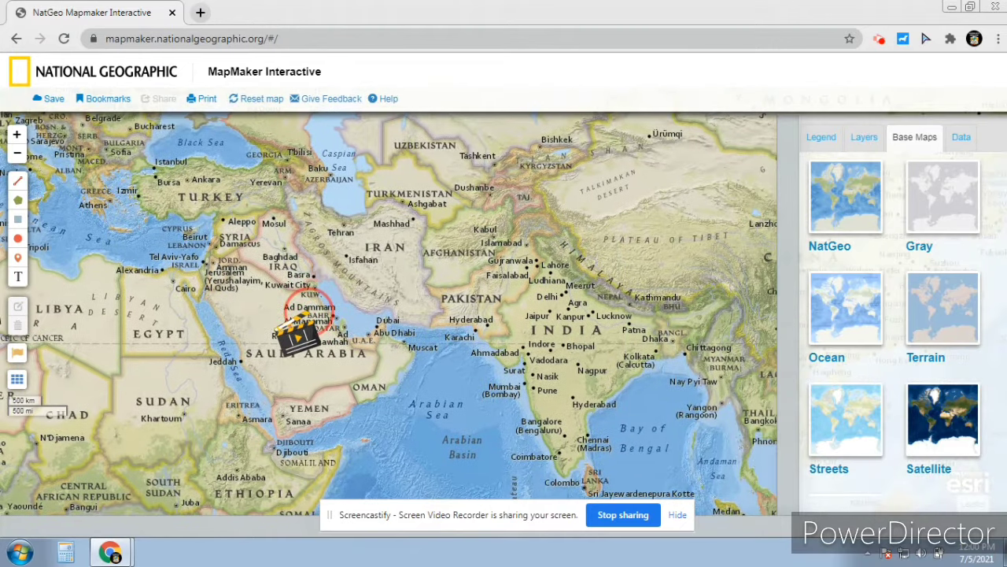
pyautogui.moveTo(433, 295); pyautogui.dragTo(338, 360)
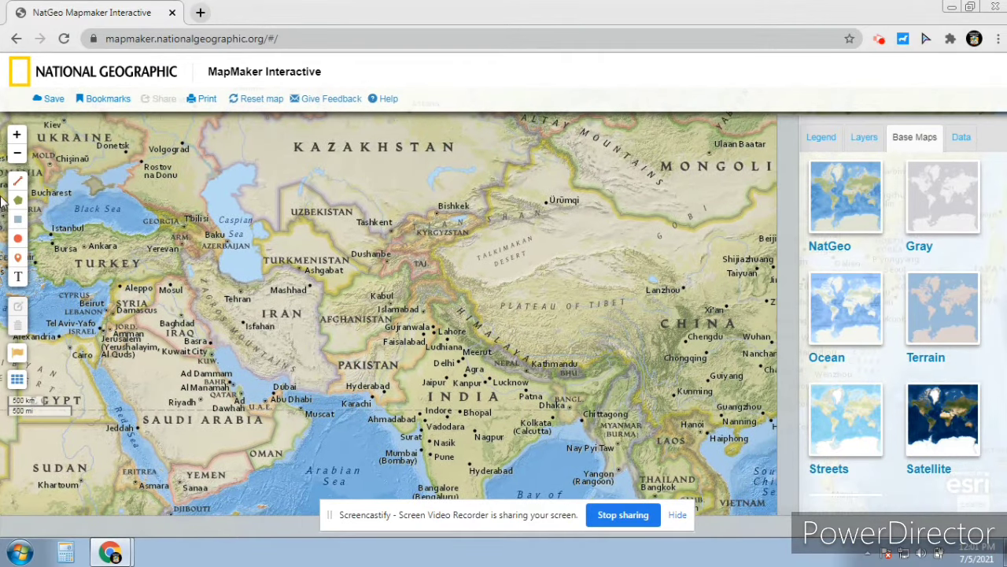
pyautogui.click(16, 156)
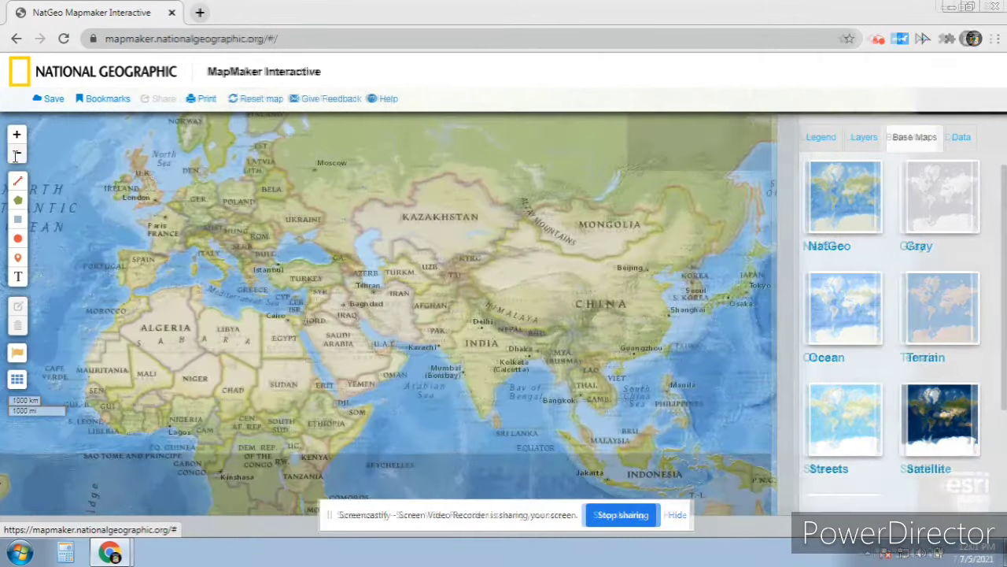
pyautogui.click(16, 156)
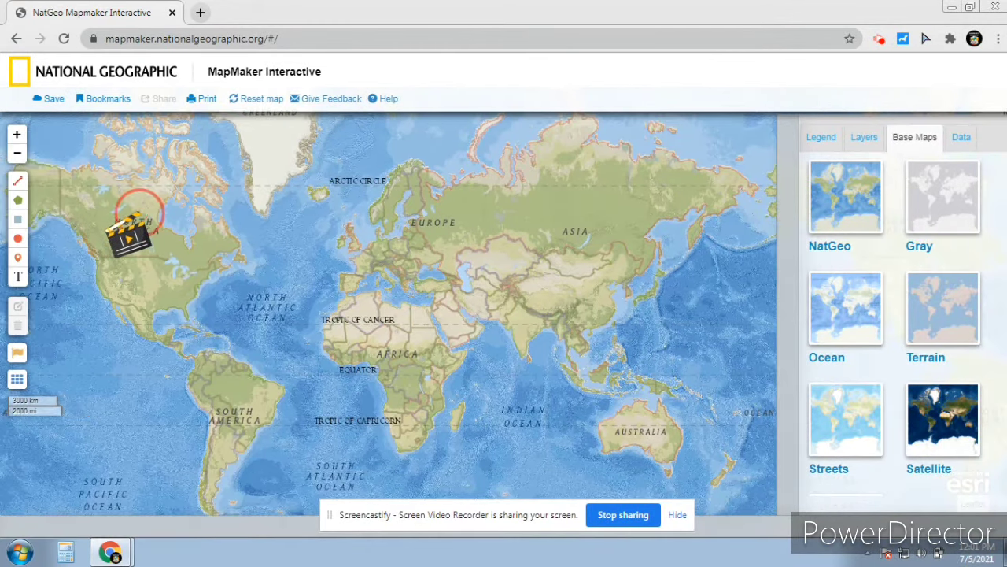
pyautogui.click(17, 156)
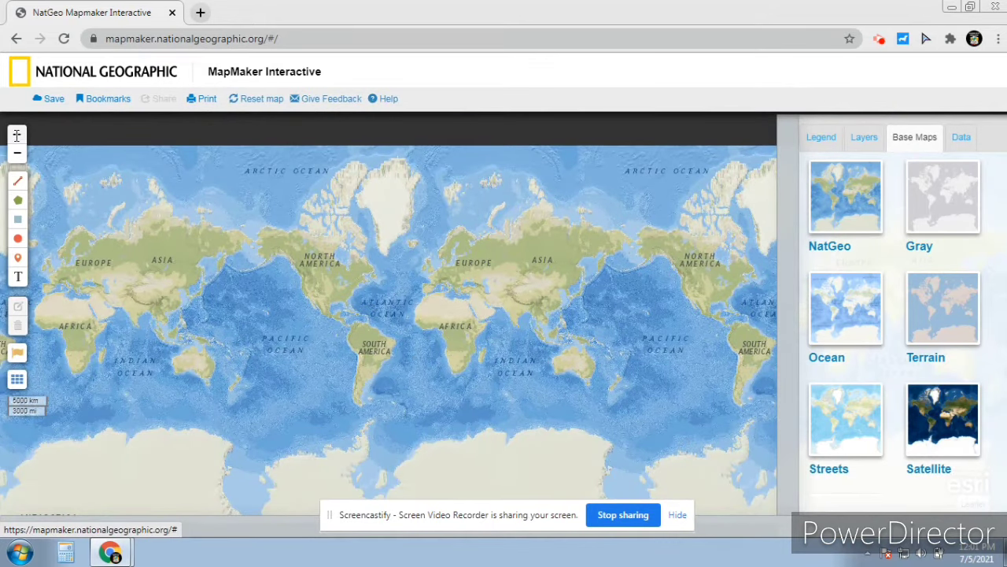
pyautogui.click(16, 135)
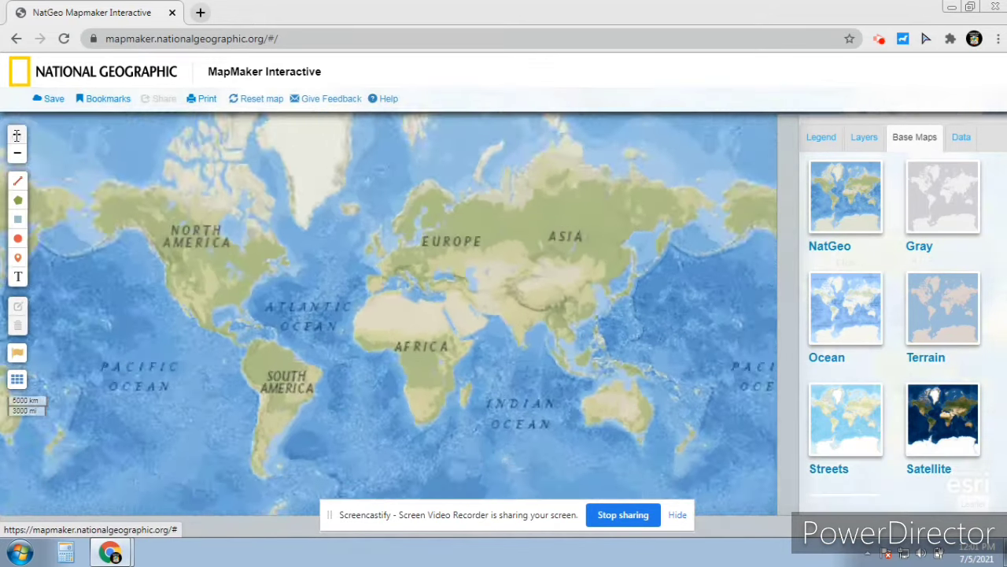
pyautogui.moveTo(42, 237); pyautogui.dragTo(68, 254)
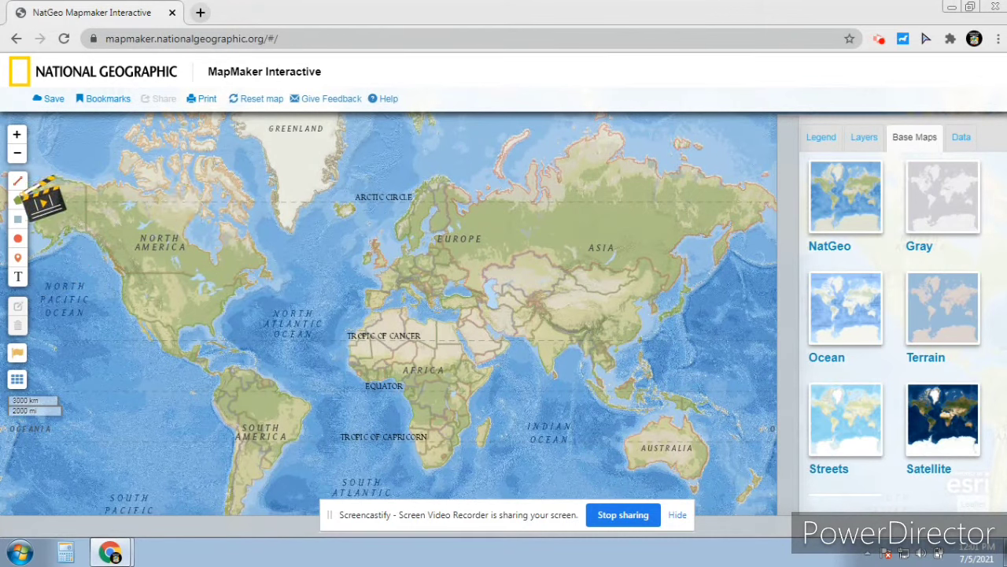
# Zoom in three levels and pan until the Mediterranean, Black Sea and Turkey are centred
pyautogui.click(17, 135)
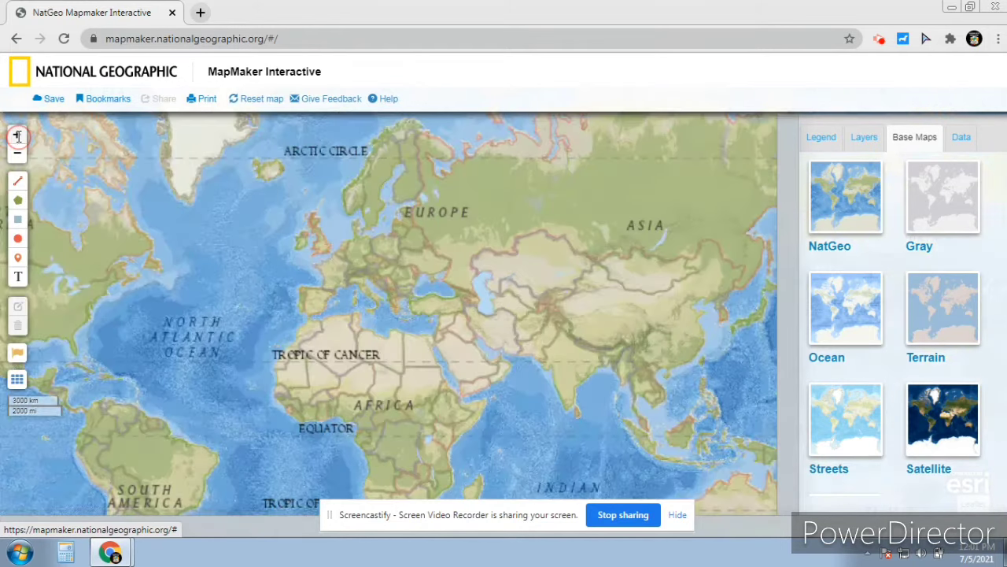
pyautogui.click(18, 135)
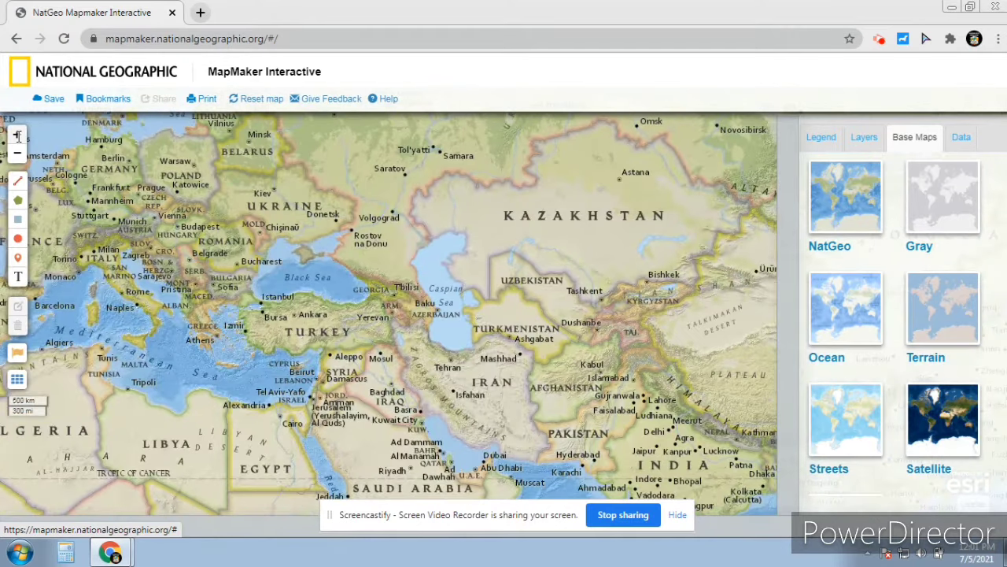
pyautogui.click(18, 136)
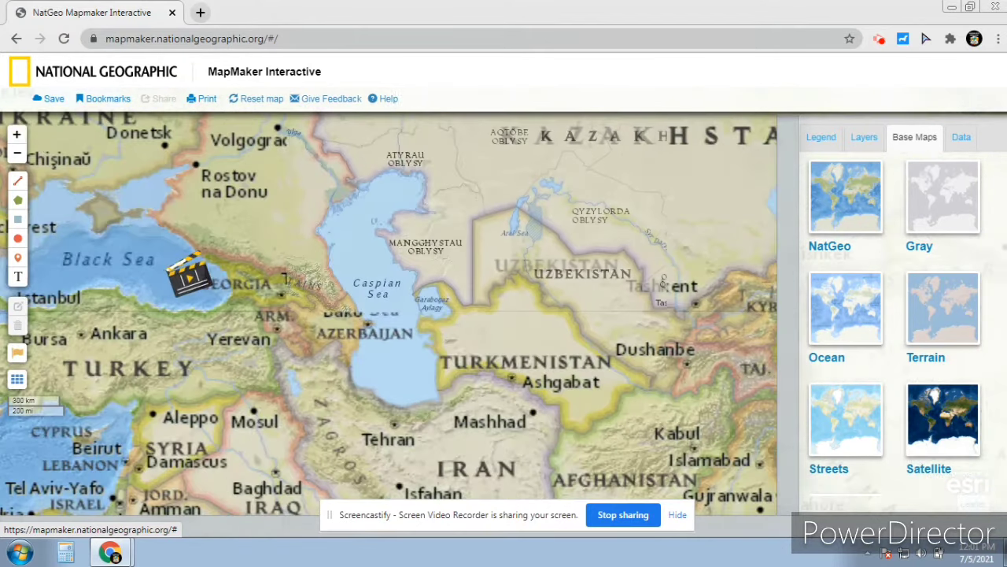
pyautogui.moveTo(192, 238); pyautogui.dragTo(529, 356)
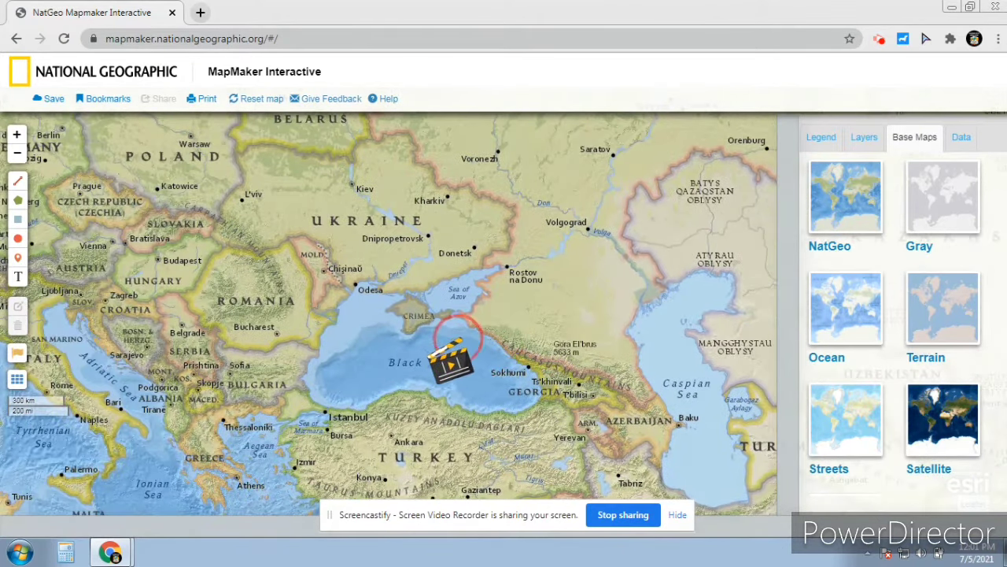
pyautogui.moveTo(430, 337); pyautogui.dragTo(544, 341)
pyautogui.moveTo(393, 291); pyautogui.dragTo(607, 292)
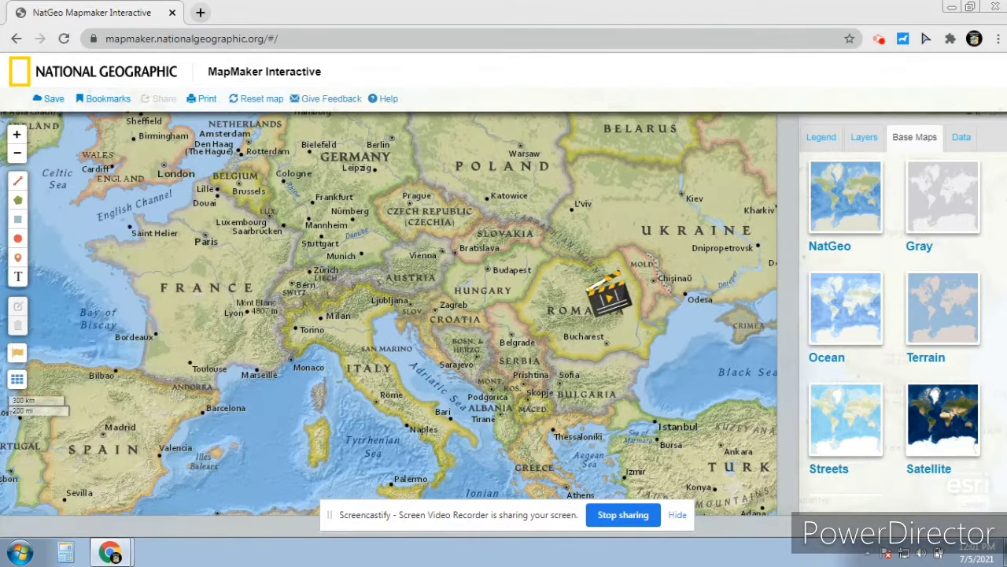
pyautogui.moveTo(393, 265); pyautogui.dragTo(361, 331)
pyautogui.moveTo(315, 378); pyautogui.dragTo(236, 198)
pyautogui.moveTo(405, 405); pyautogui.dragTo(274, 420)
# Draw a line from Greece via Thessaloniki, Istanbul, Ankara and eastern Turkey past Aleppo to Baghdad
pyautogui.click(17, 180)
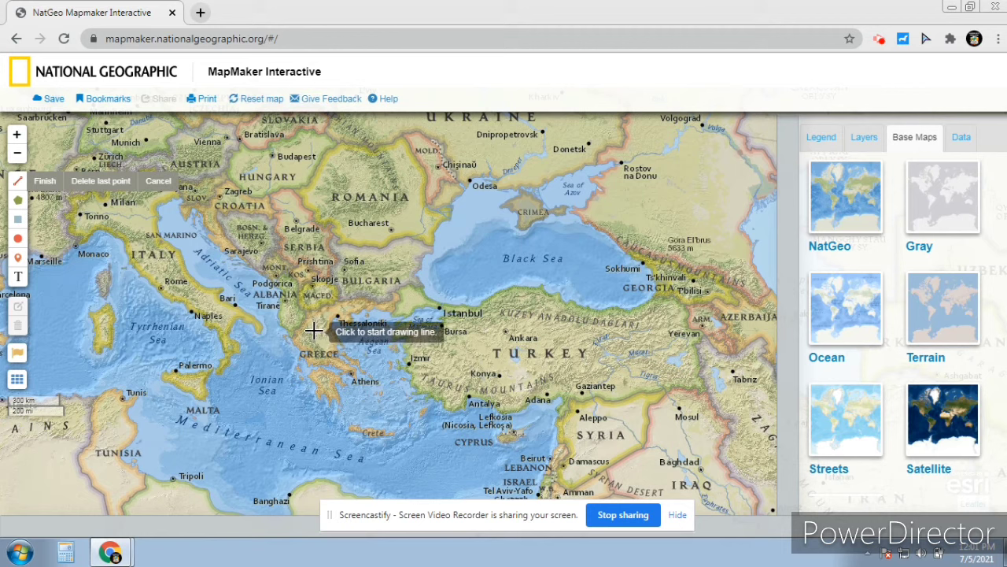
pyautogui.click(313, 330)
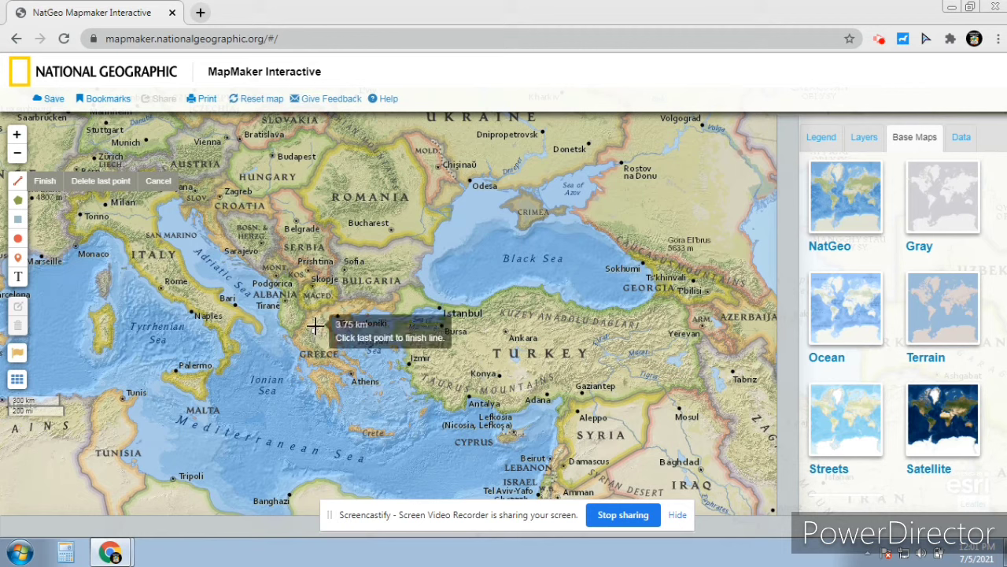
pyautogui.click(380, 306)
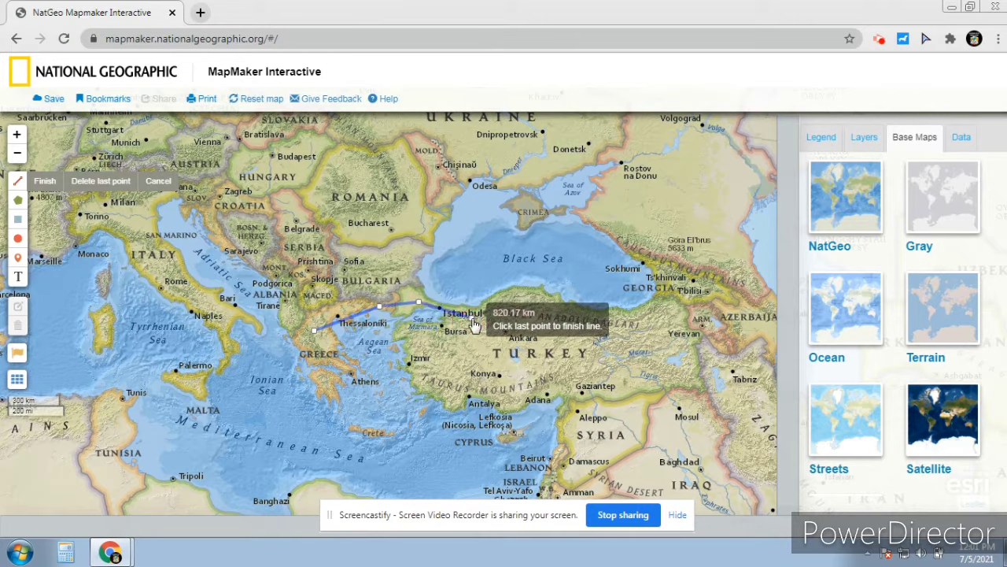
pyautogui.click(472, 316)
pyautogui.click(502, 345)
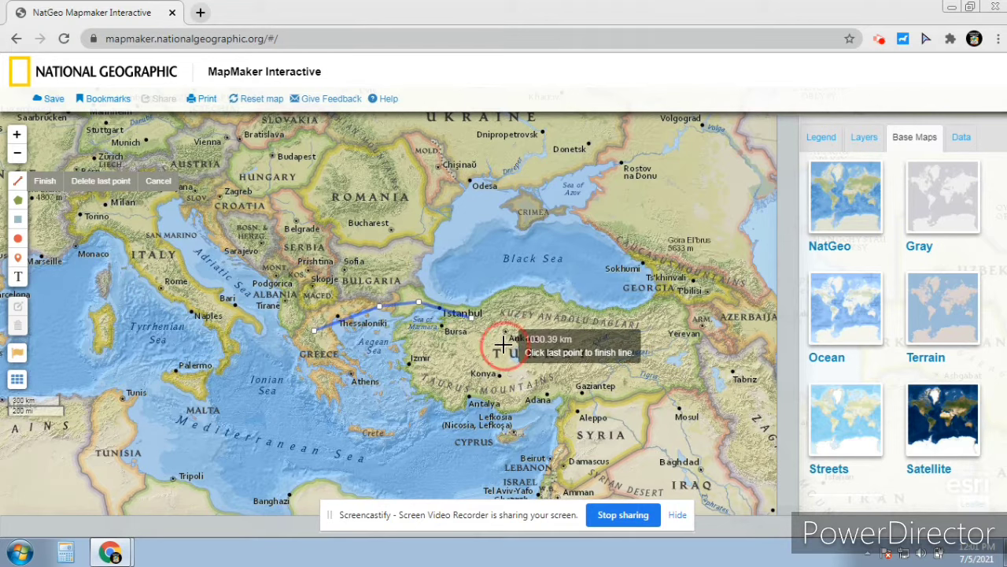
pyautogui.click(549, 364)
pyautogui.click(601, 407)
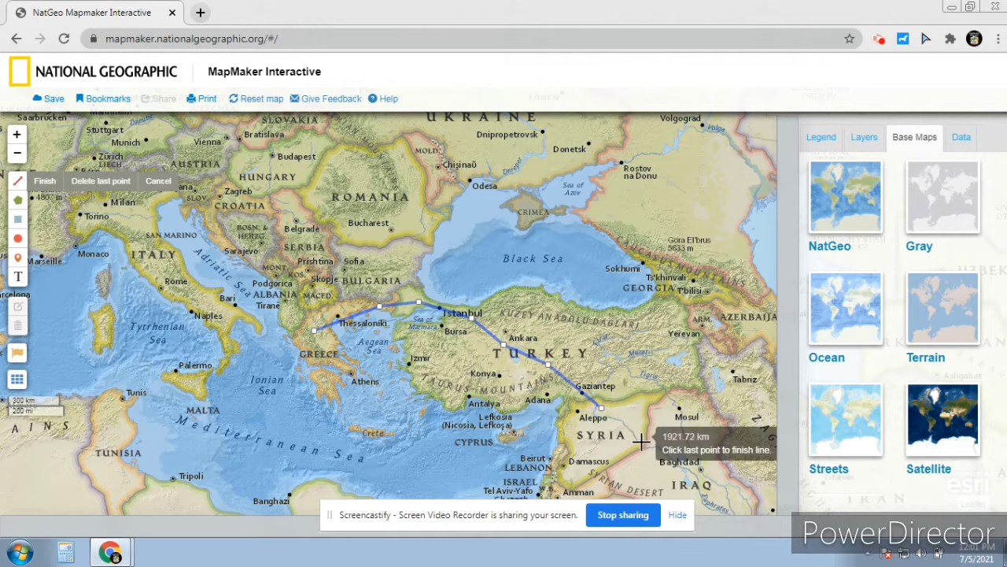
pyautogui.click(642, 442)
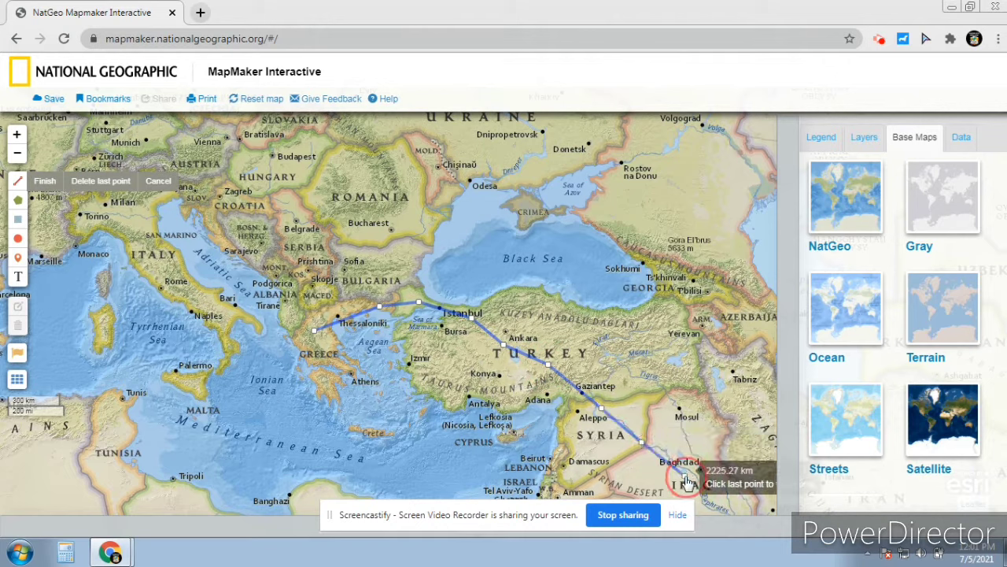
pyautogui.click(685, 476)
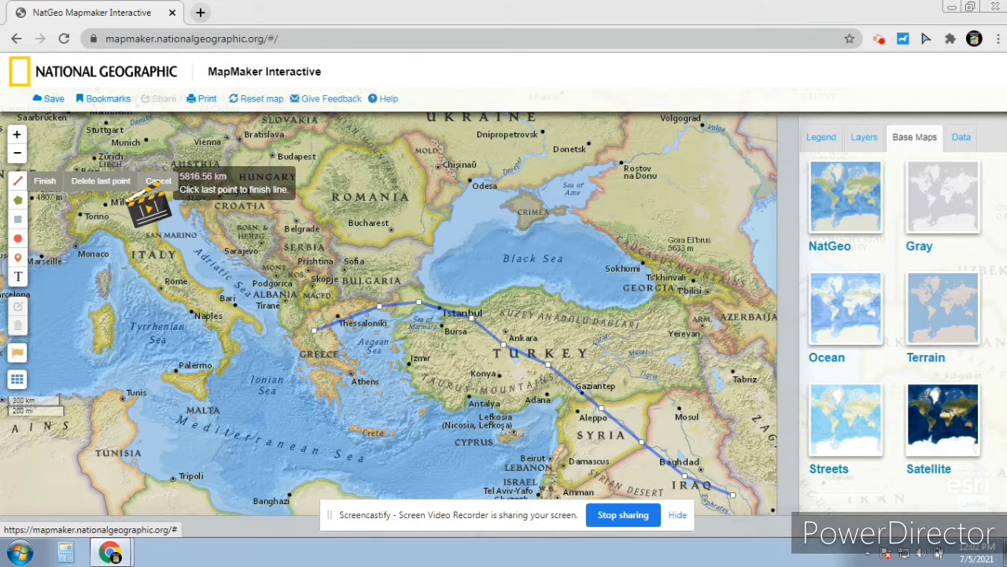
# Finish the first line to show its distance label and pan east toward Iran
pyautogui.click(45, 180)
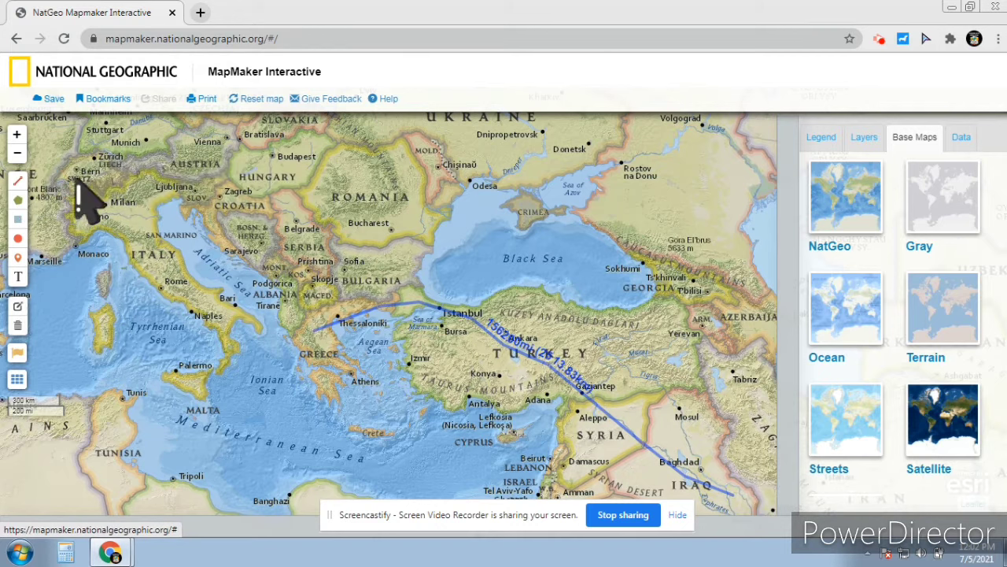
pyautogui.moveTo(380, 363); pyautogui.dragTo(175, 228)
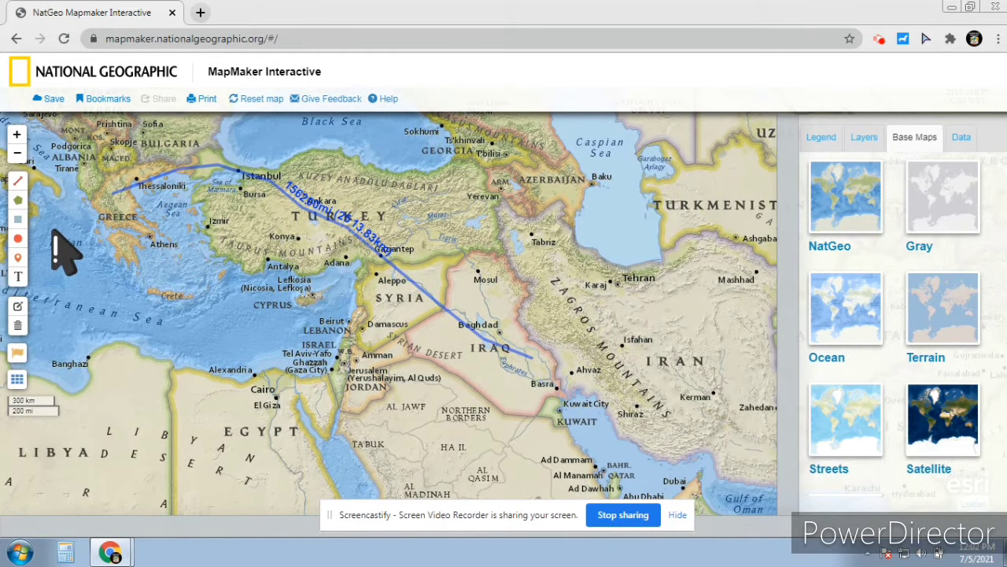
pyautogui.moveTo(225, 360); pyautogui.dragTo(77, 310)
pyautogui.moveTo(137, 336); pyautogui.dragTo(88, 337)
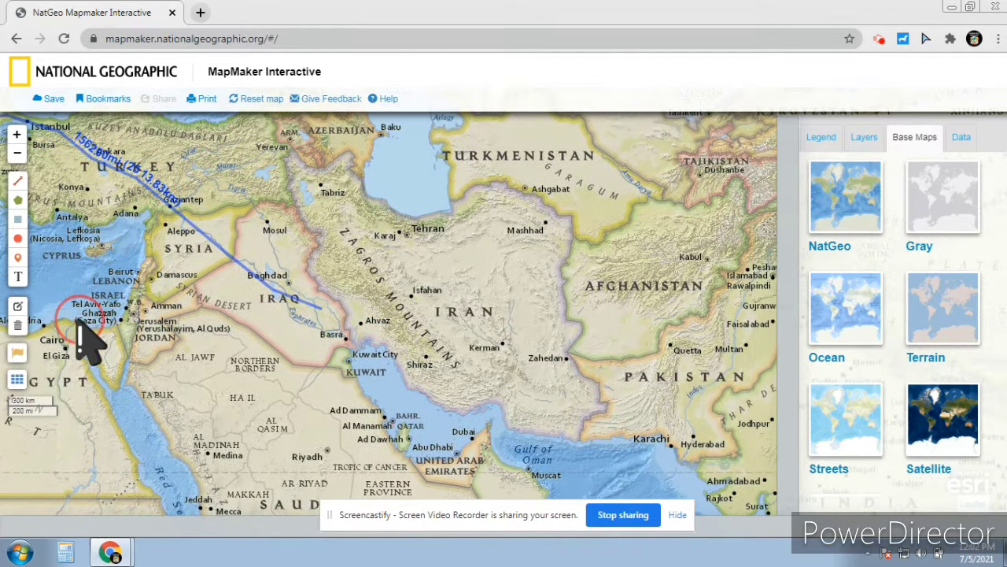
# Draw and finish a second line from southern Iraq past Kerman, Zahedan and Faisalabad to north of Islamabad
pyautogui.click(17, 184)
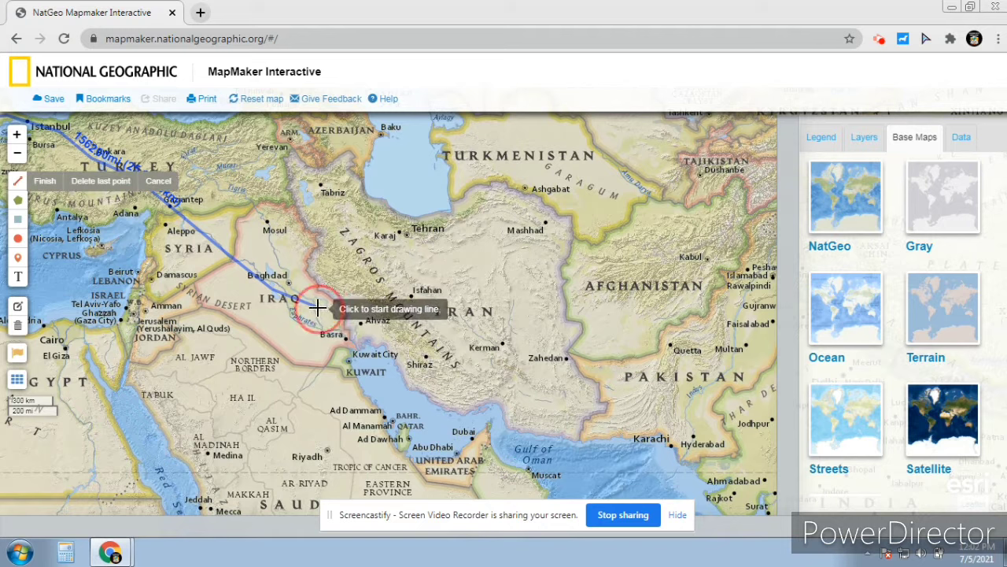
pyautogui.click(318, 308)
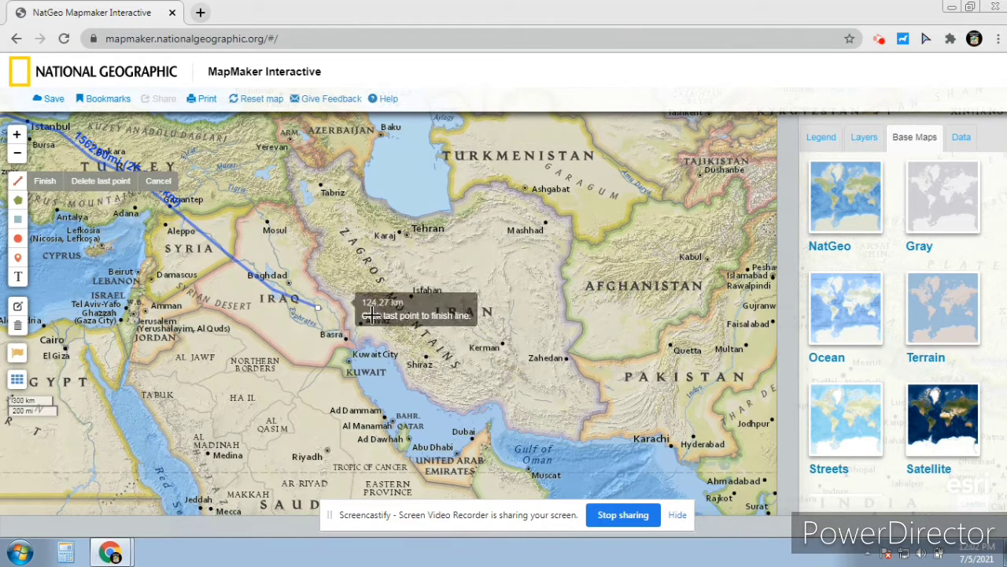
pyautogui.click(455, 344)
pyautogui.click(506, 339)
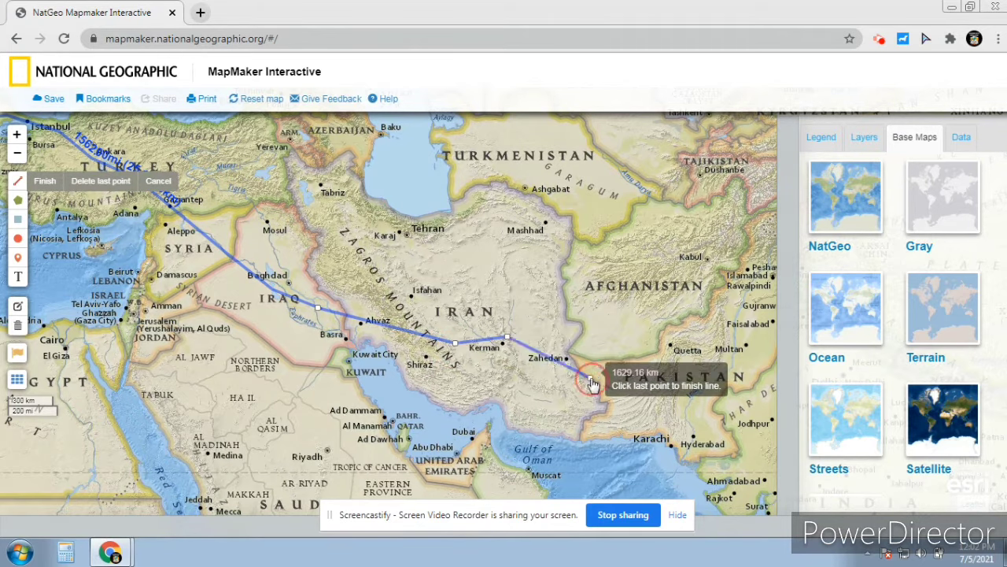
pyautogui.click(591, 378)
pyautogui.click(661, 367)
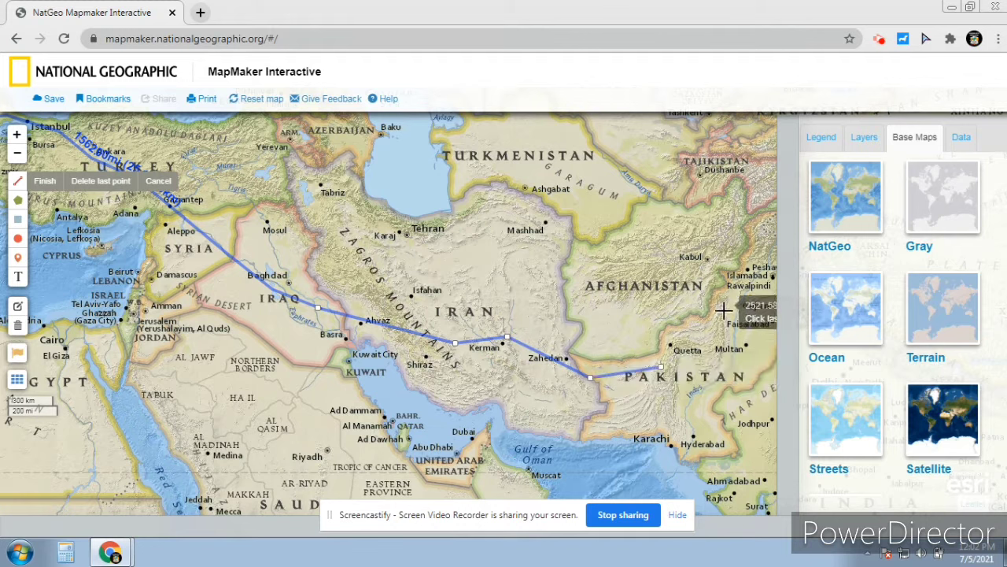
pyautogui.click(723, 312)
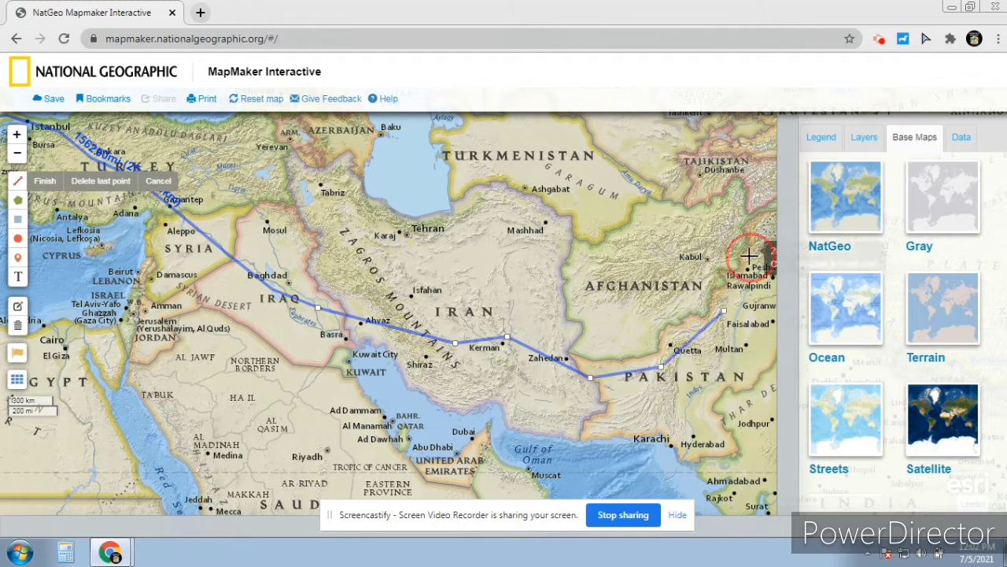
pyautogui.click(749, 258)
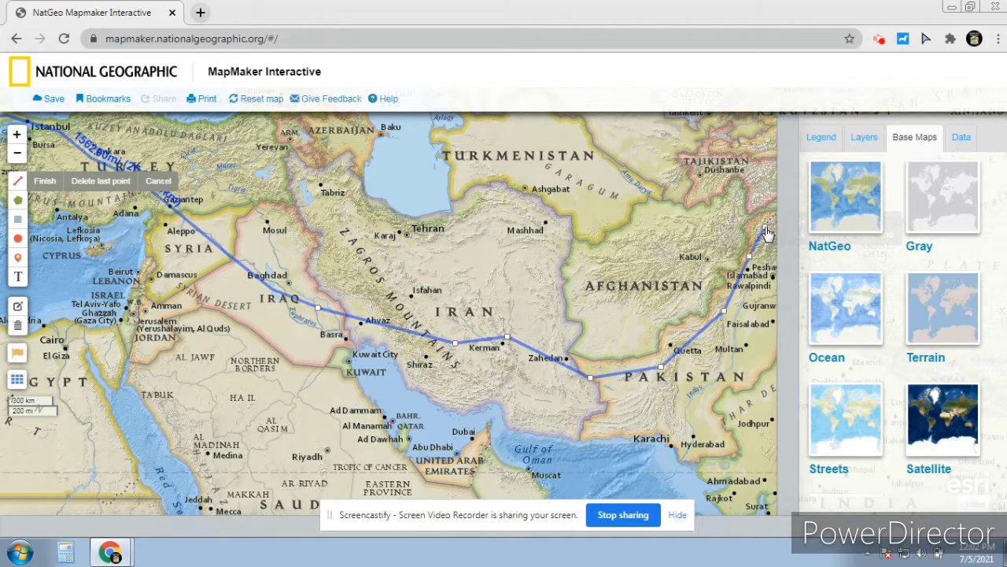
pyautogui.click(764, 228)
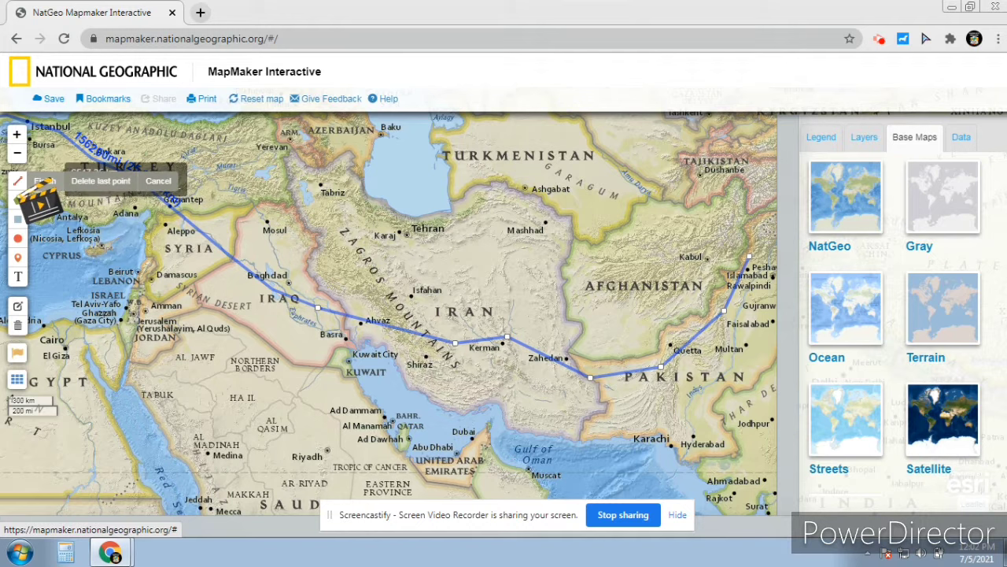
pyautogui.click(46, 181)
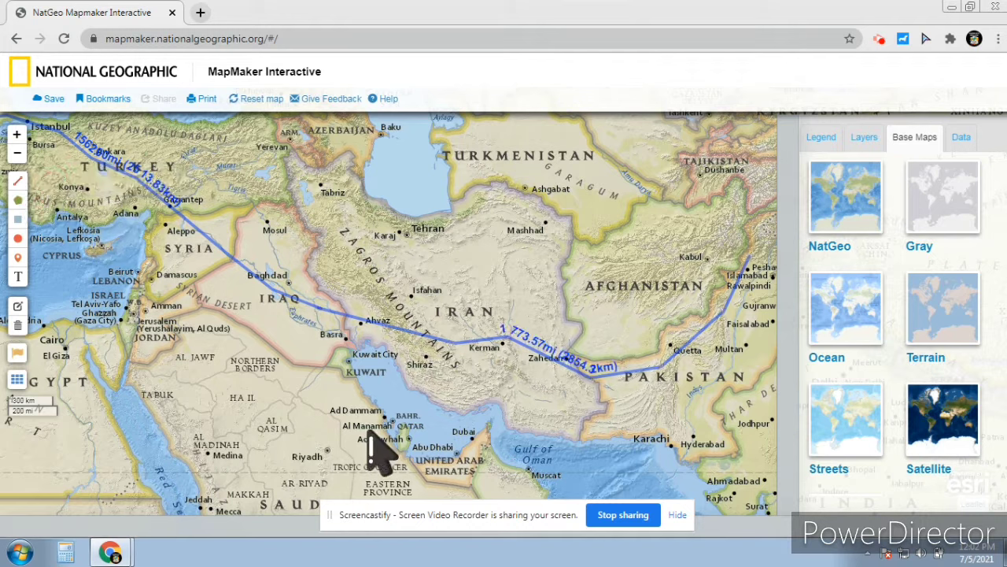
pyautogui.click(17, 277)
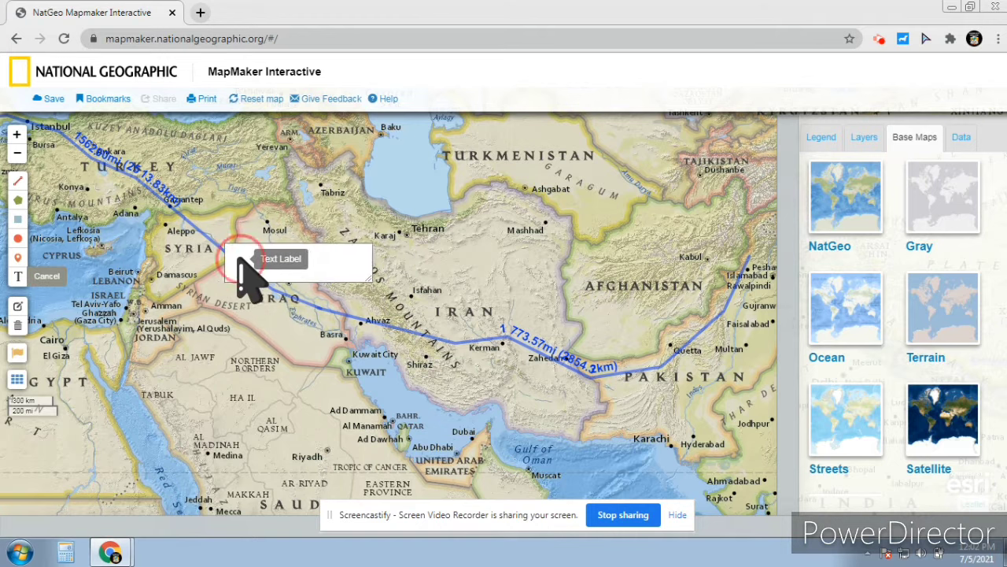
# Add the text note 'This line shows the ......' over Iraq
pyautogui.click(240, 258)
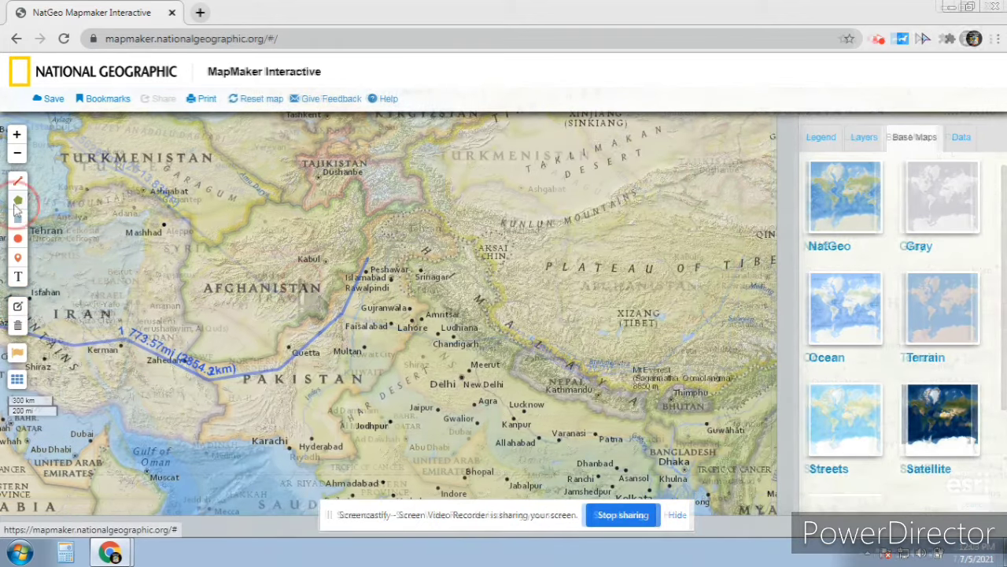
pyautogui.click(18, 201)
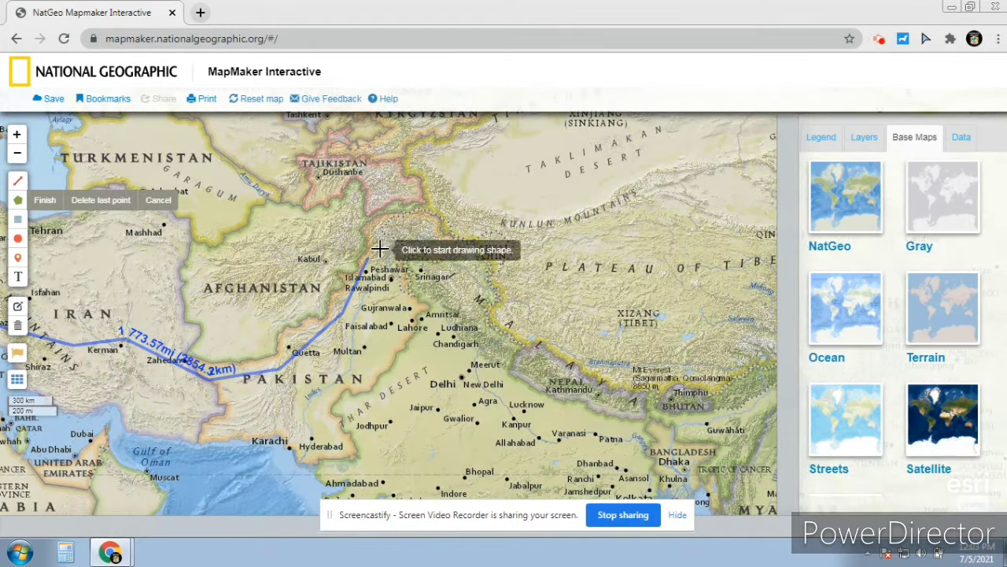
# Outline a shaded polygon from near Tajikistan down to Kabul
pyautogui.click(384, 128)
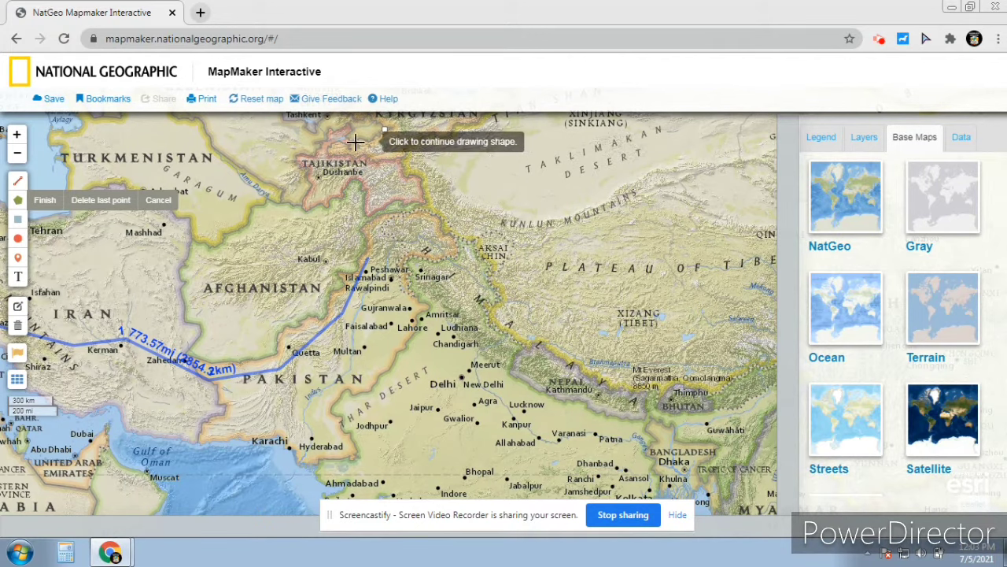
pyautogui.click(302, 177)
pyautogui.click(302, 221)
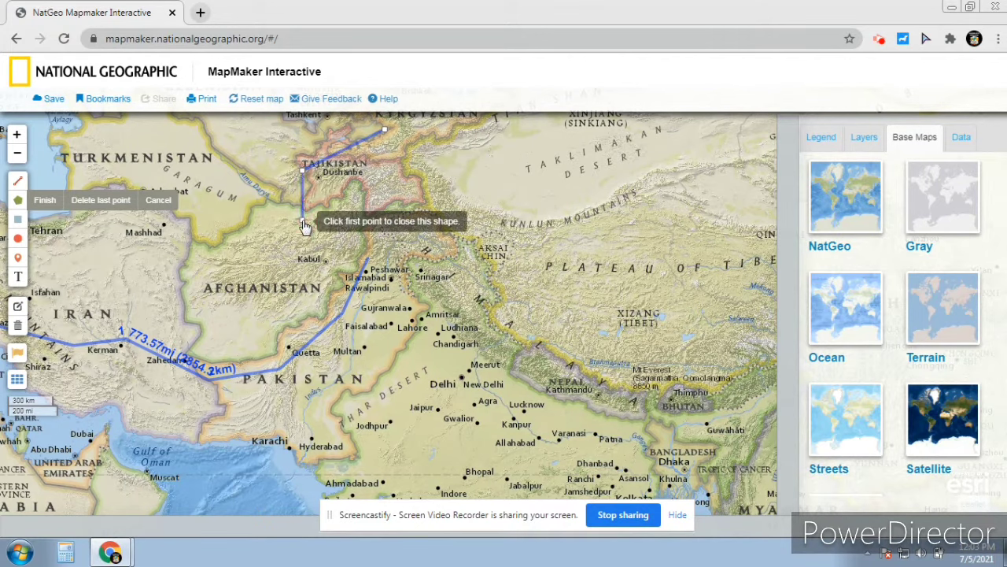
pyautogui.click(331, 260)
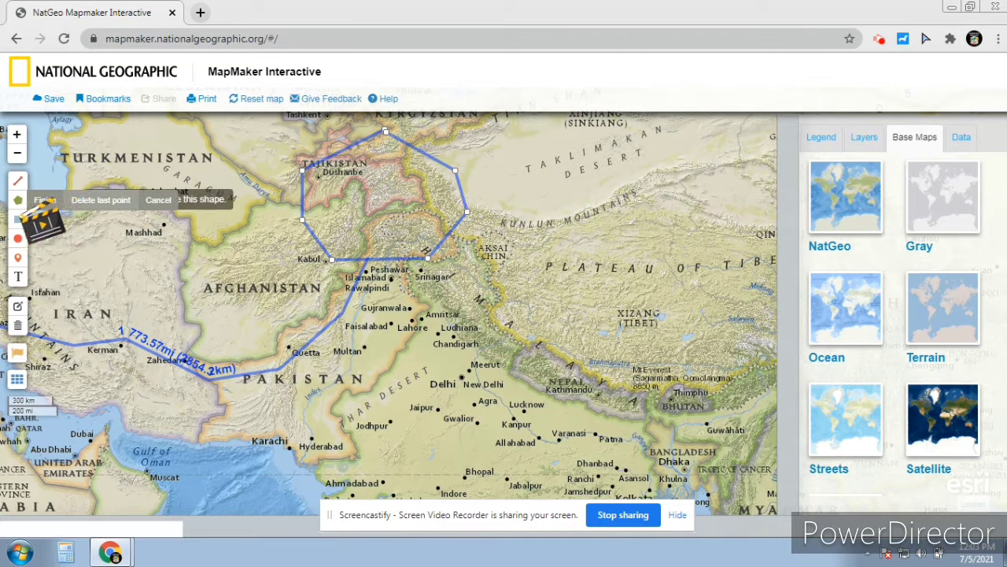
pyautogui.click(45, 200)
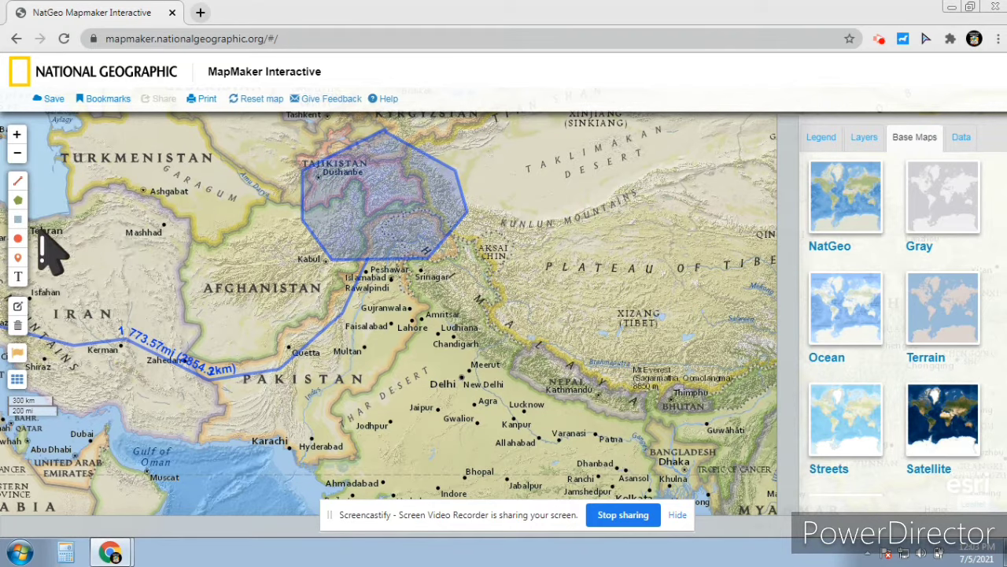
# Label the polygon 'Mountains in pak'
pyautogui.click(18, 276)
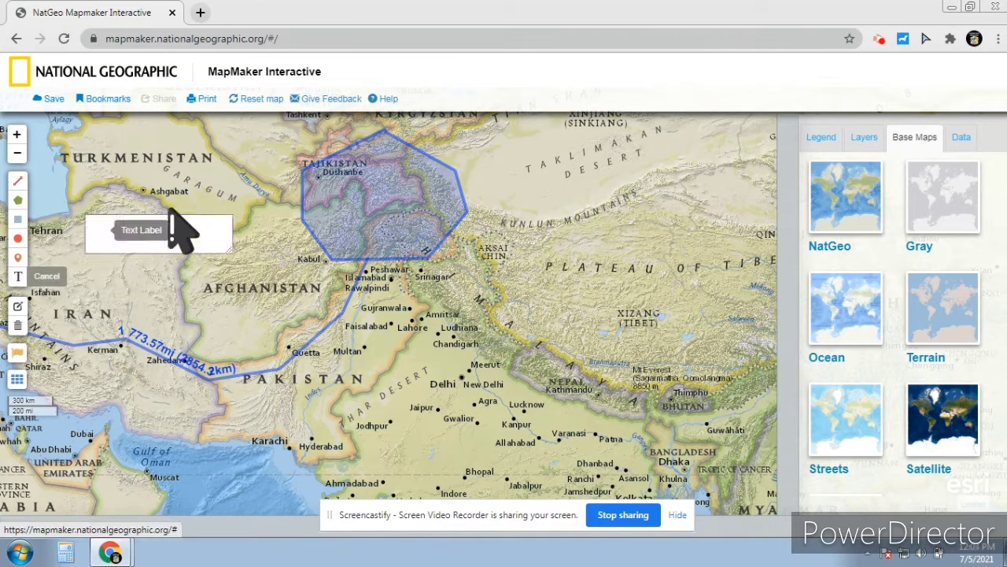
pyautogui.click(347, 202)
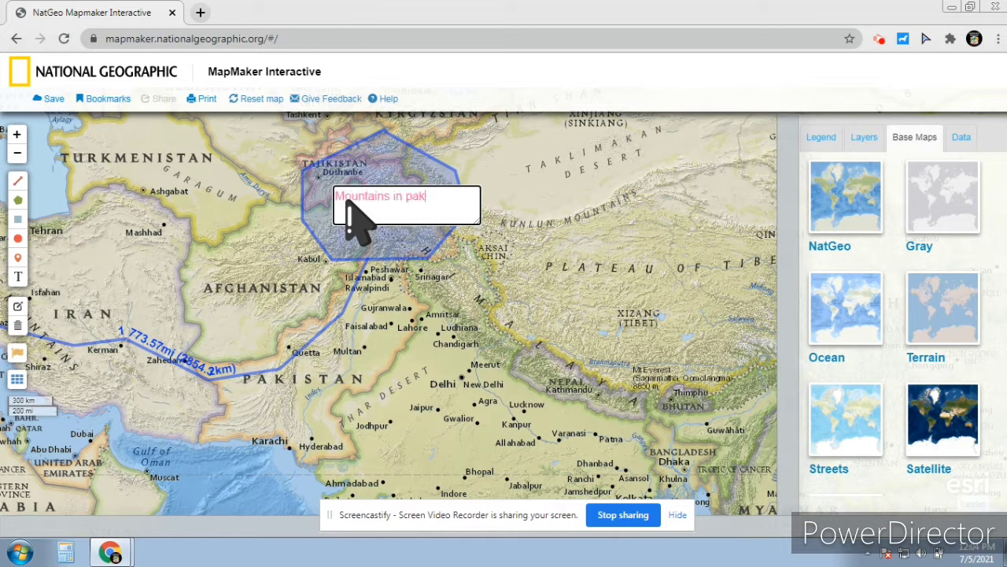
pyautogui.click(281, 245)
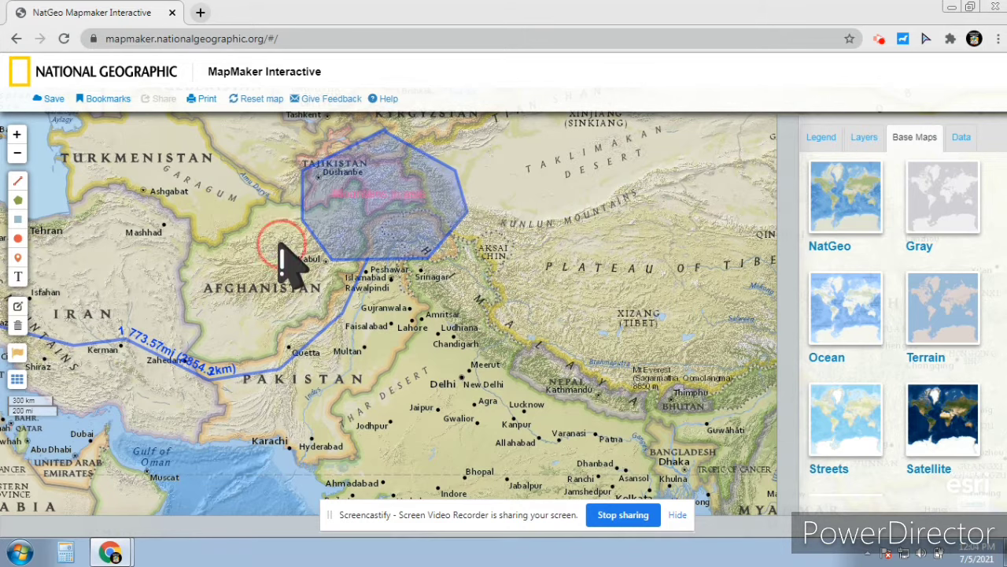
pyautogui.moveTo(431, 337); pyautogui.dragTo(539, 330)
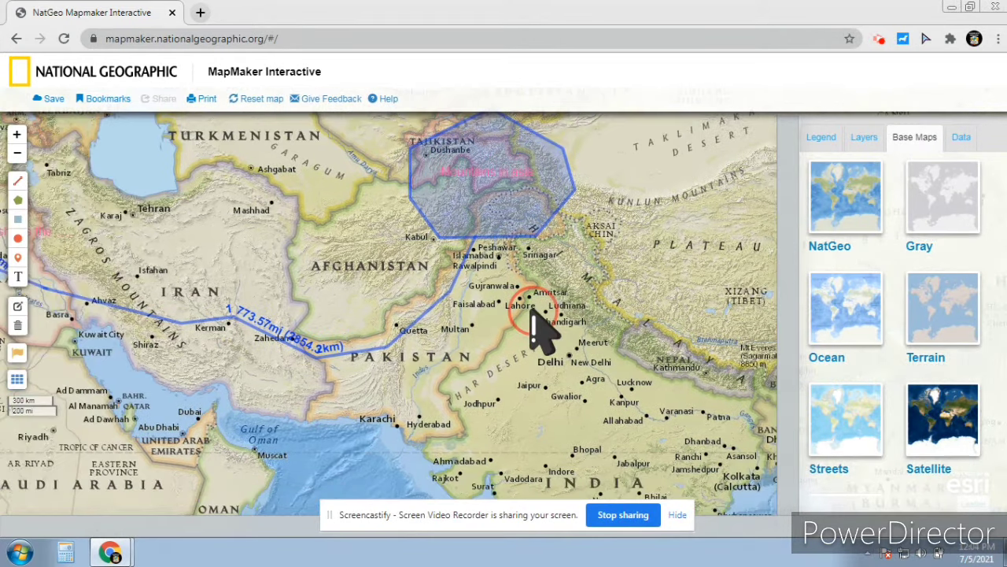
# Draw a trial rectangle over southern Pakistan
pyautogui.moveTo(326, 427); pyautogui.dragTo(171, 314)
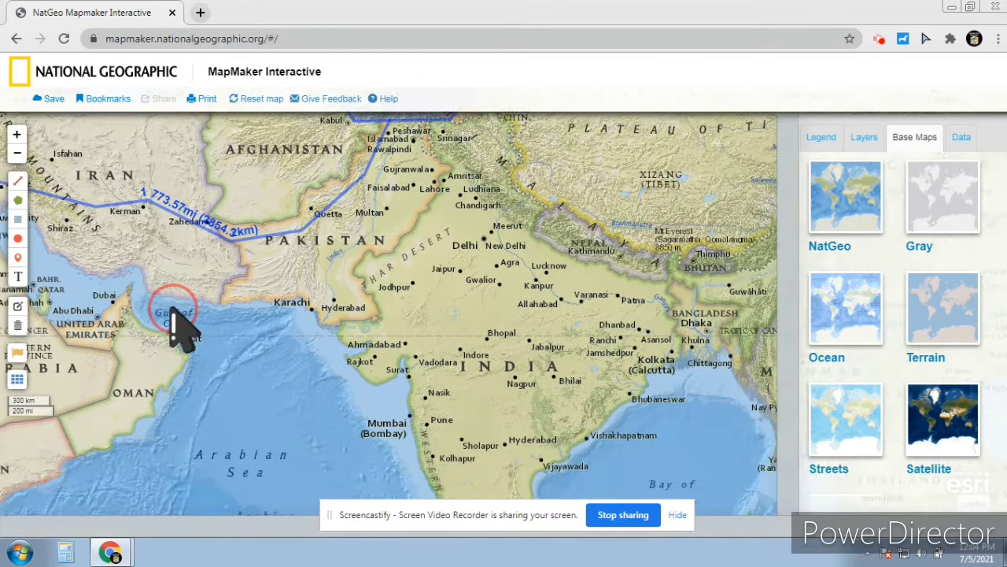
pyautogui.click(17, 219)
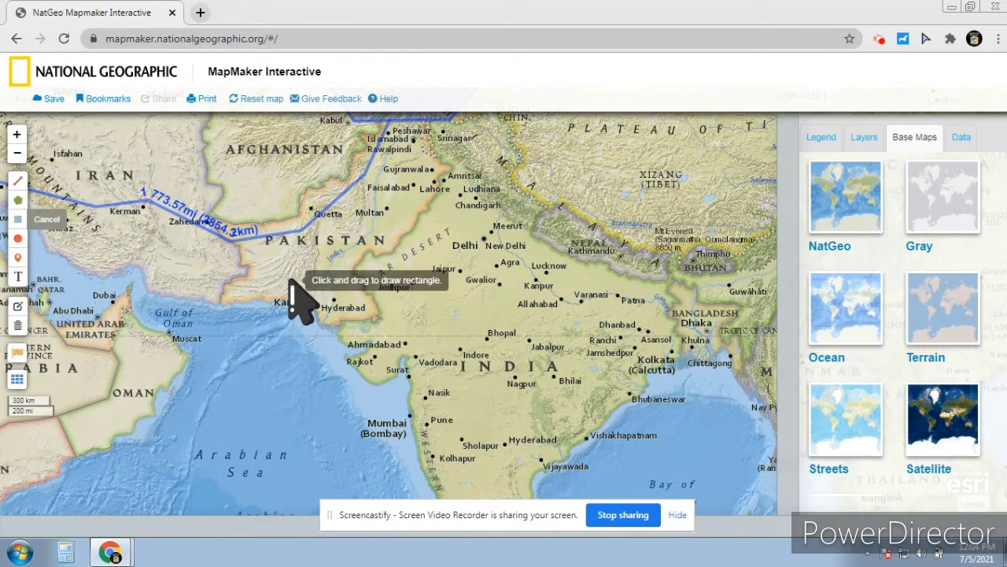
pyautogui.moveTo(302, 269); pyautogui.dragTo(234, 259)
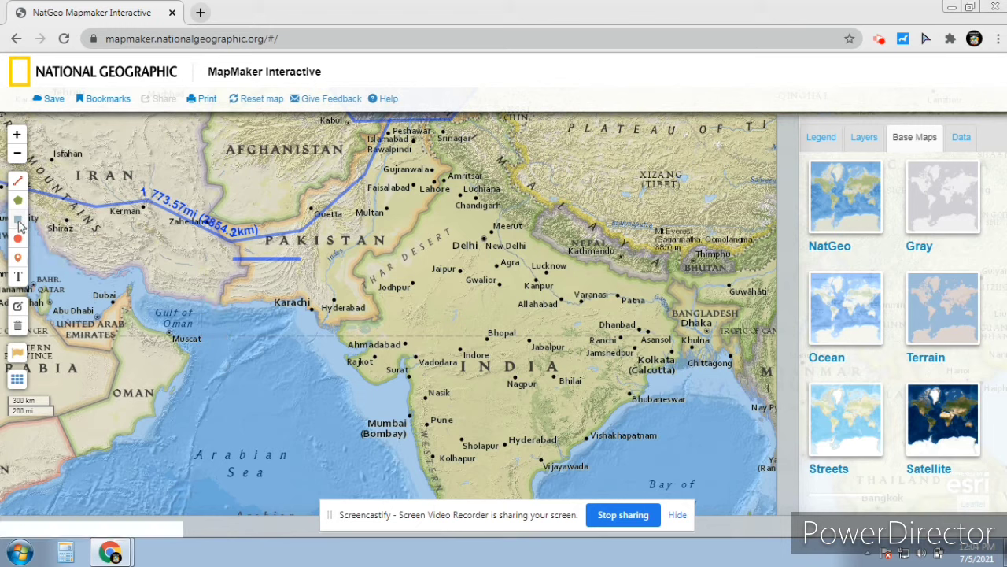
pyautogui.click(18, 221)
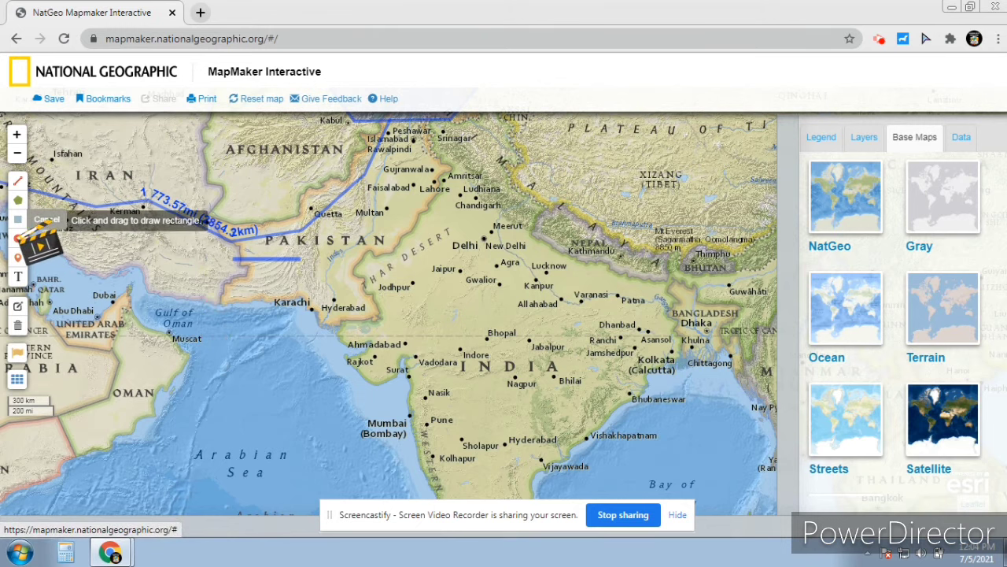
pyautogui.click(214, 260)
# Pan west to Egypt and draw a rectangle covering Egypt and northern Sudan
pyautogui.moveTo(214, 264); pyautogui.dragTo(697, 252)
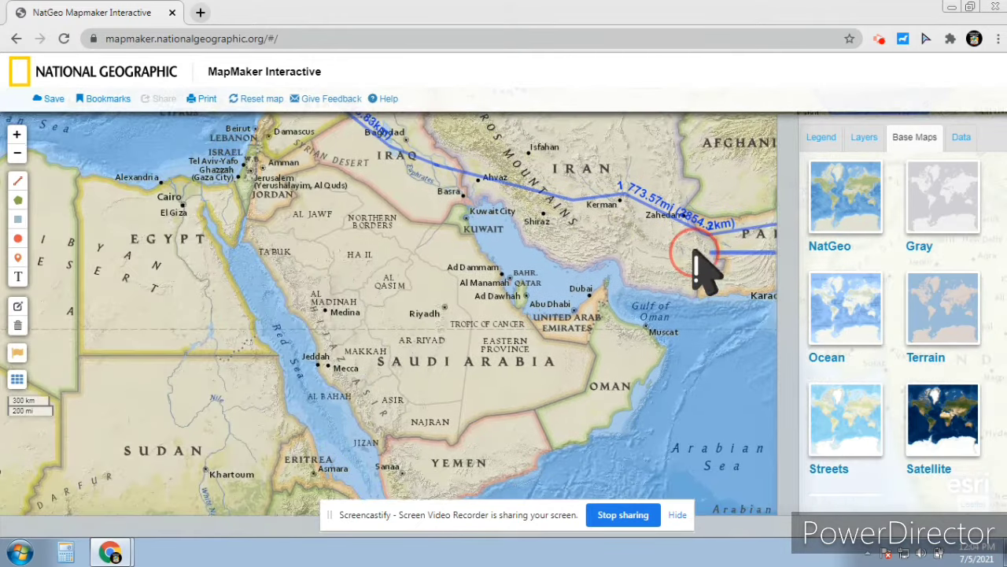
pyautogui.moveTo(449, 358); pyautogui.dragTo(557, 391)
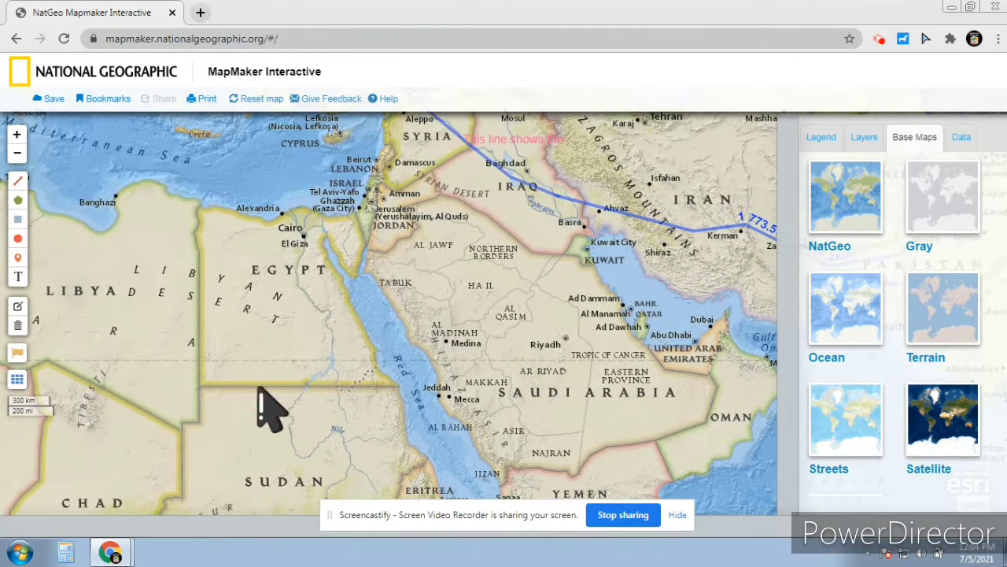
pyautogui.click(19, 223)
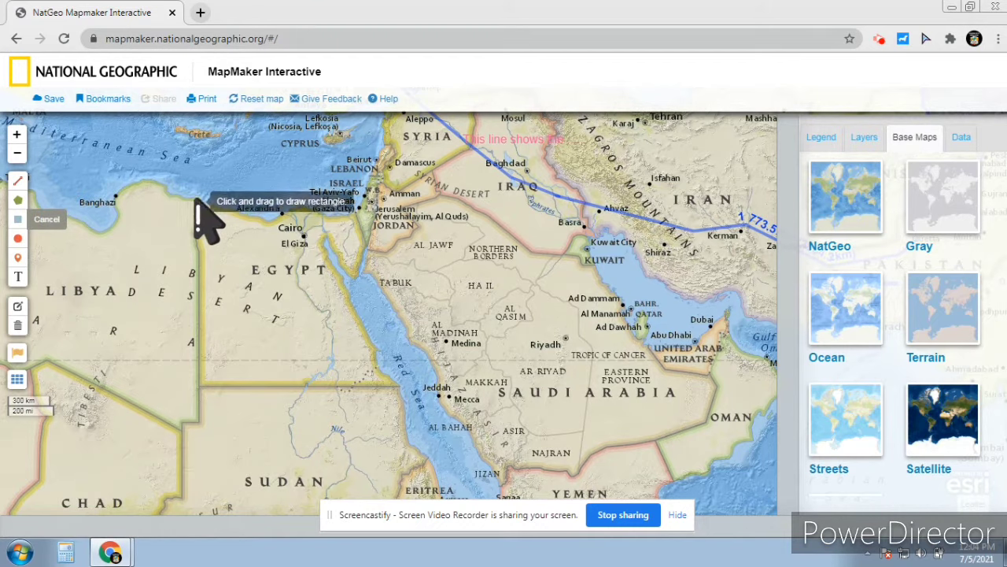
pyautogui.moveTo(203, 186)
pyautogui.mouseDown()
pyautogui.moveTo(336, 421)
pyautogui.moveTo(370, 423)
pyautogui.moveTo(380, 440)
pyautogui.mouseUp()
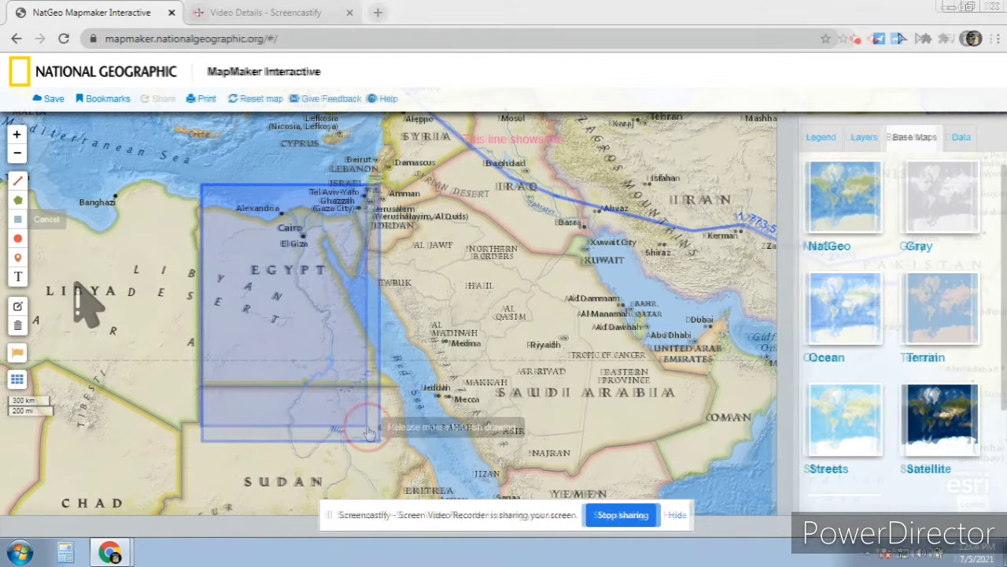
# Label the Egypt rectangle 'Ancient egypt'
pyautogui.click(18, 277)
pyautogui.click(237, 326)
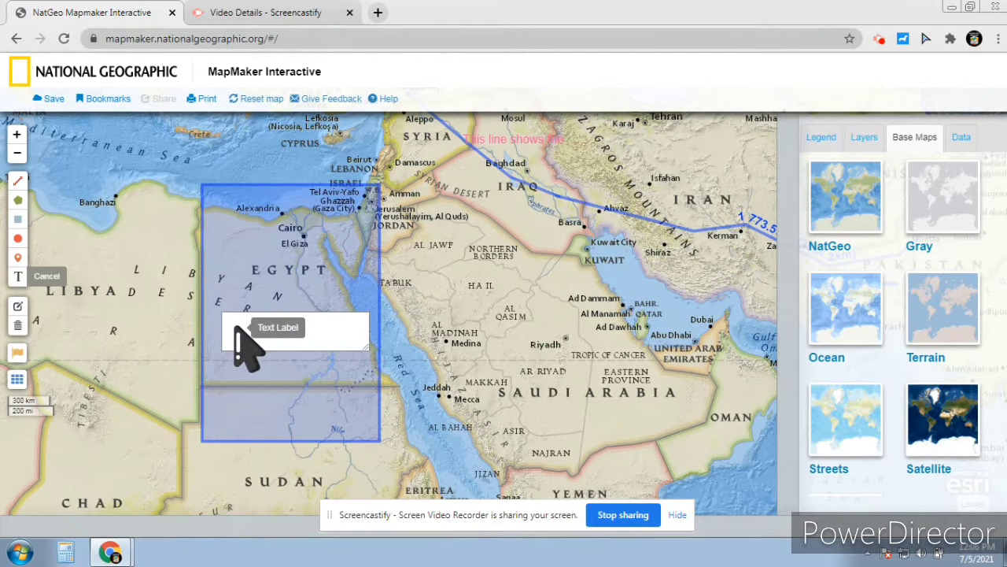
pyautogui.click(236, 327)
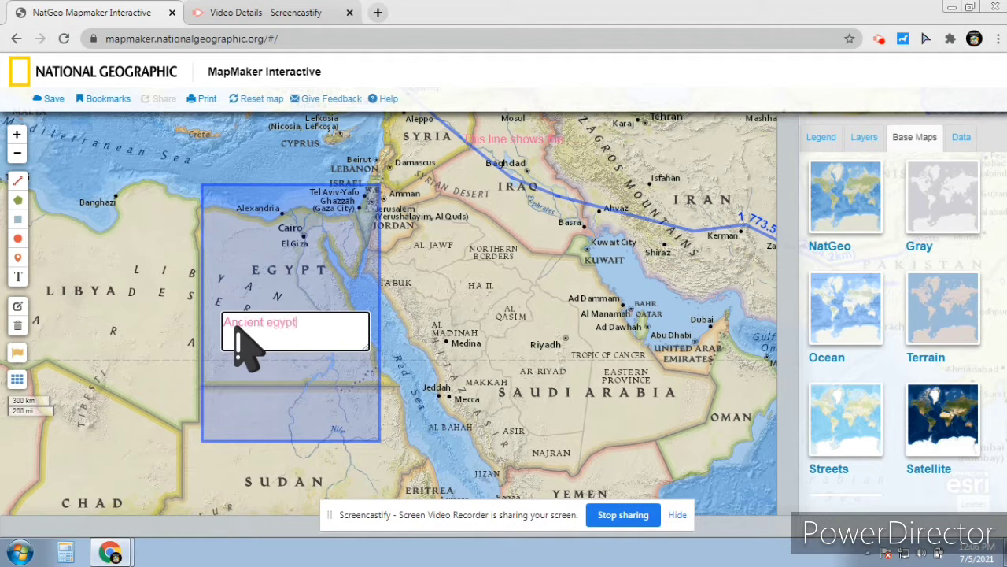
pyautogui.click(202, 346)
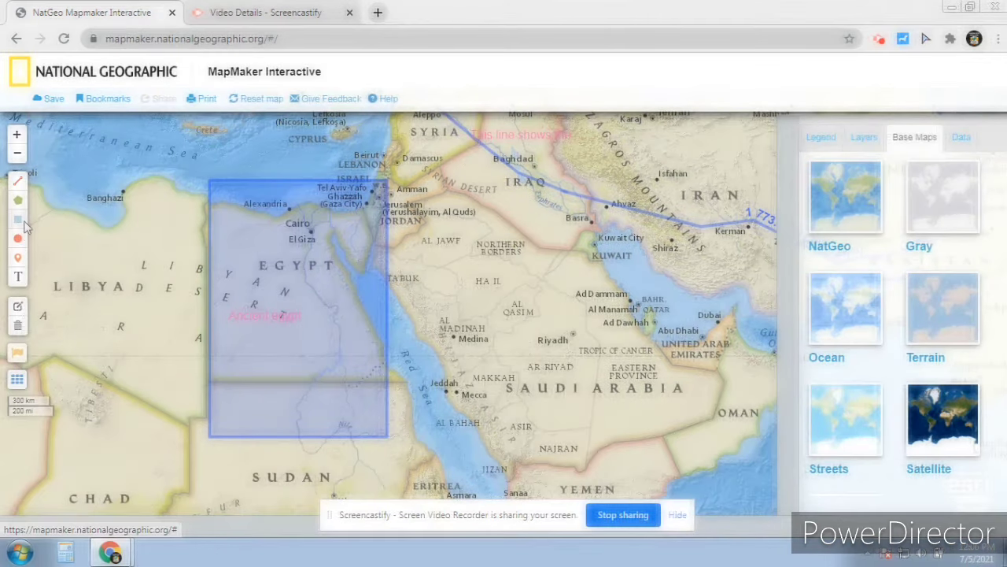
# Draw a shaded circle centred near Kabul over northern Afghanistan, overlapping the 'Mountains in pak' polygon
pyautogui.moveTo(82, 251); pyautogui.dragTo(41, 233)
pyautogui.moveTo(494, 370); pyautogui.dragTo(324, 335)
pyautogui.moveTo(453, 311); pyautogui.dragTo(225, 383)
pyautogui.moveTo(386, 342); pyautogui.dragTo(325, 399)
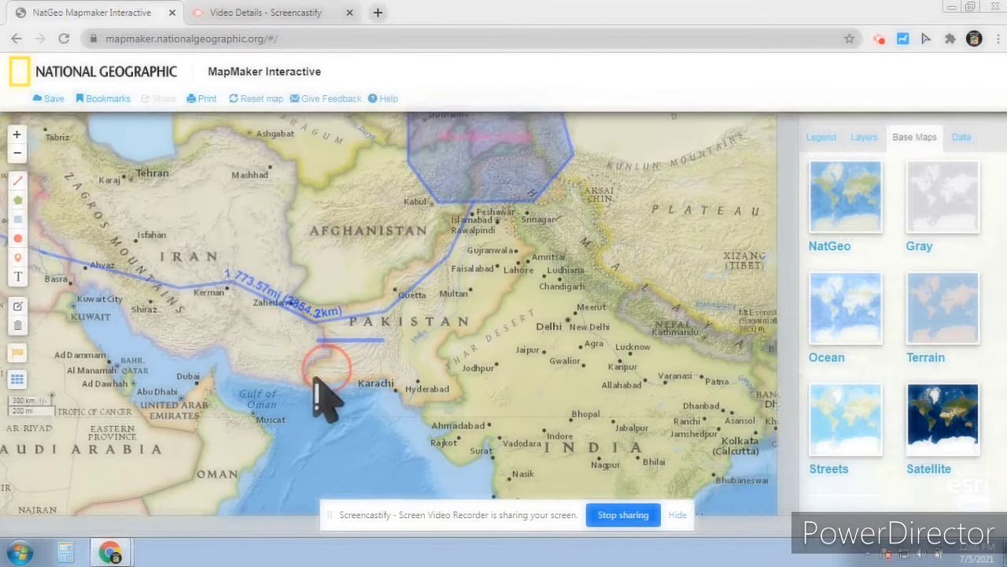
pyautogui.moveTo(453, 372); pyautogui.dragTo(283, 413)
pyautogui.click(17, 238)
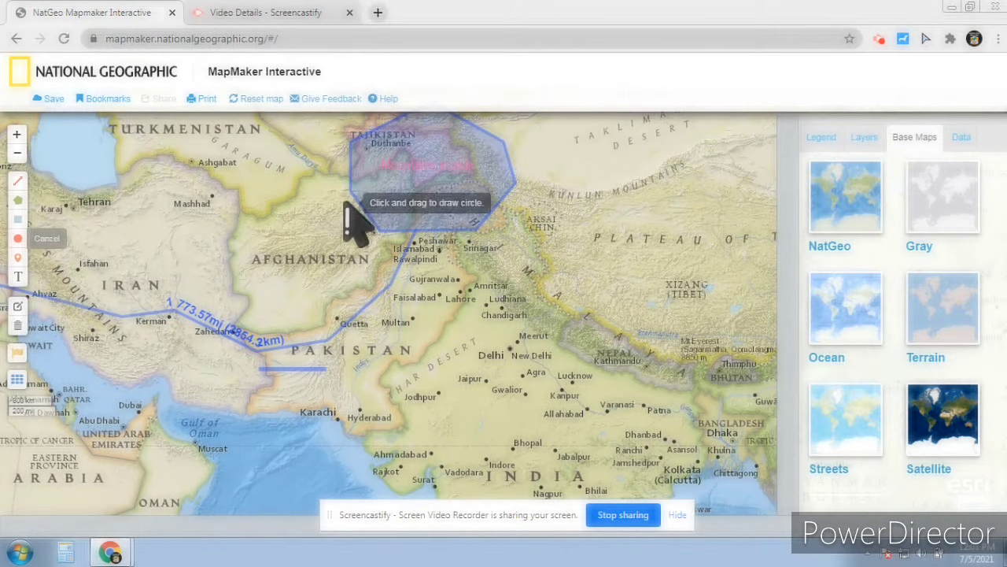
pyautogui.moveTo(338, 207)
pyautogui.mouseDown()
pyautogui.moveTo(446, 366)
pyautogui.moveTo(411, 338)
pyautogui.moveTo(356, 318)
pyautogui.mouseUp()
pyautogui.moveTo(347, 282); pyautogui.dragTo(391, 350)
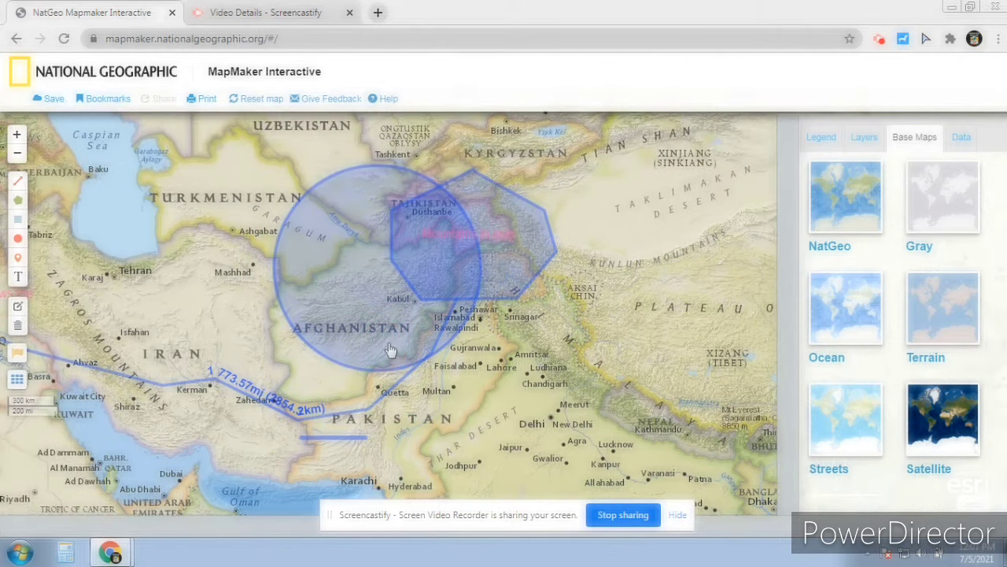
pyautogui.click(17, 239)
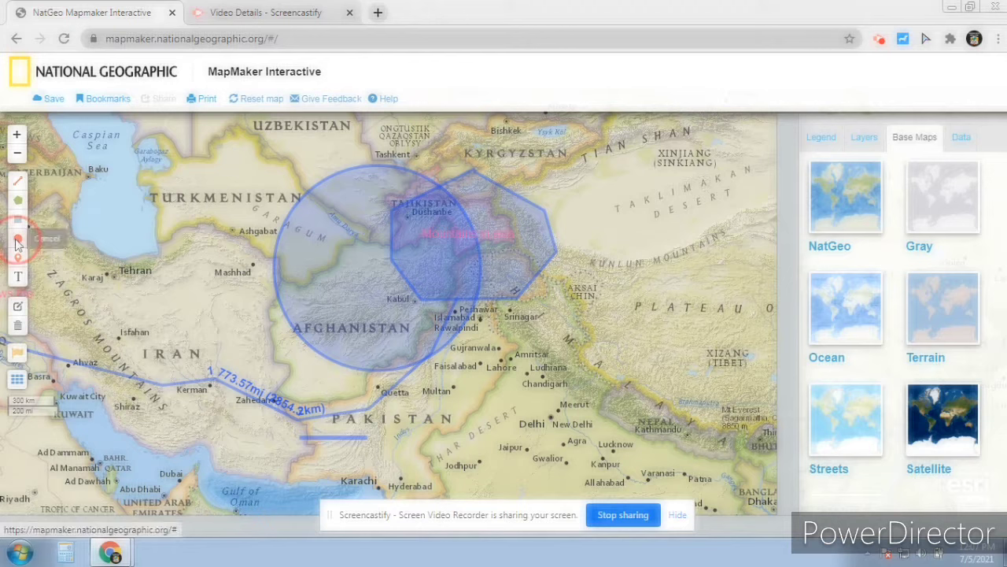
pyautogui.click(345, 318)
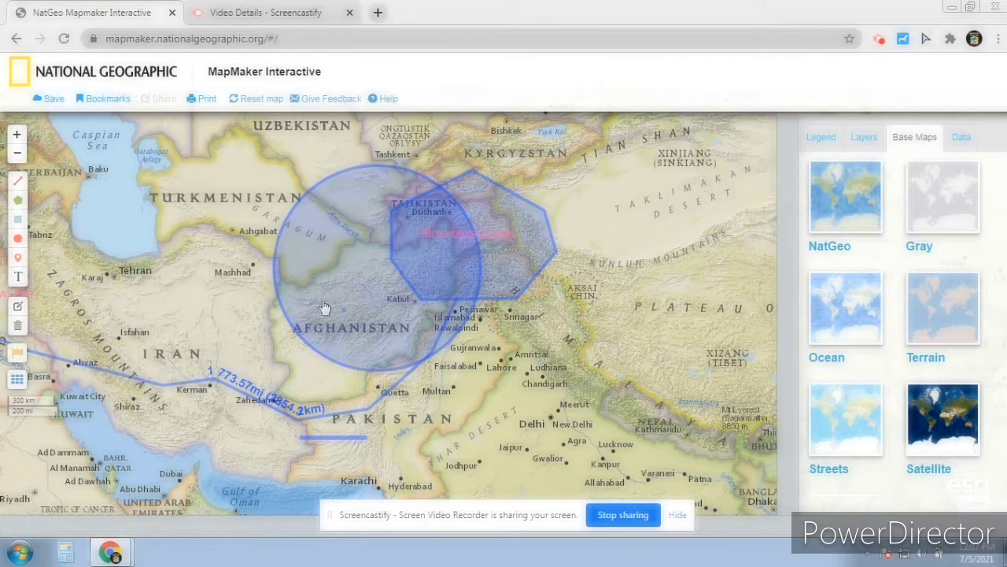
pyautogui.moveTo(325, 306)
pyautogui.mouseDown()
pyautogui.moveTo(272, 337)
pyautogui.moveTo(287, 323)
pyautogui.mouseUp()
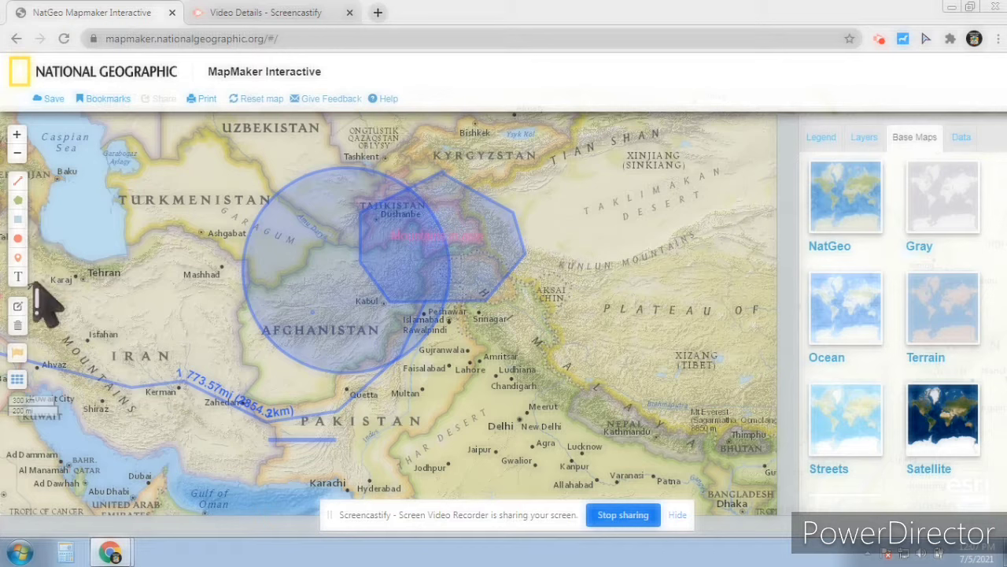
# Delete the circle drawn over northern Afghanistan
pyautogui.click(17, 325)
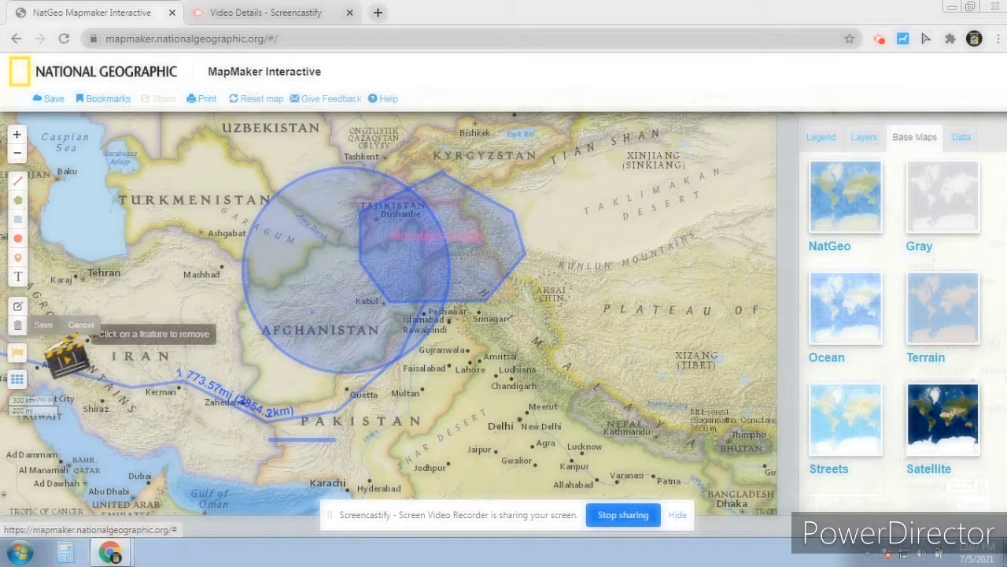
pyautogui.click(281, 316)
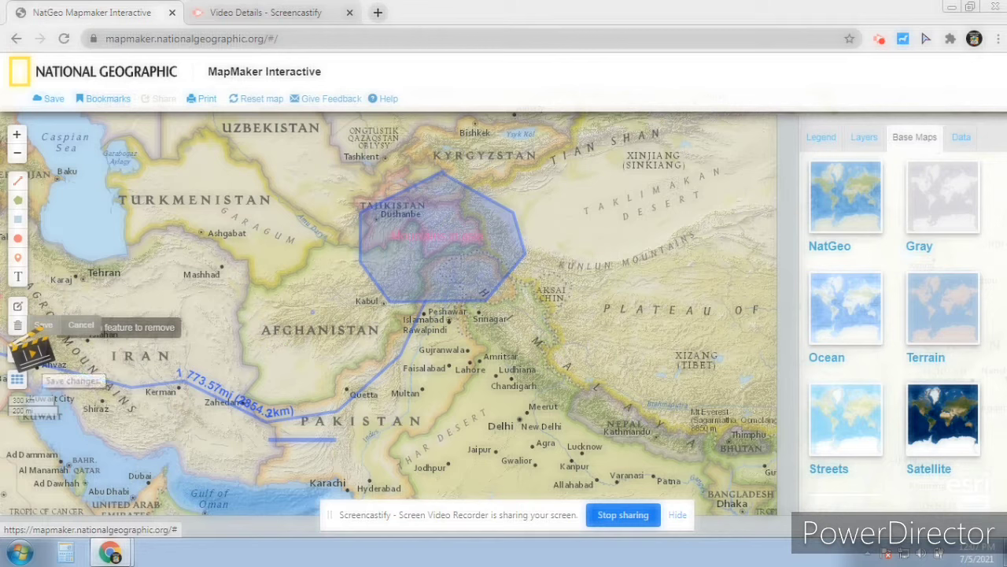
pyautogui.click(44, 325)
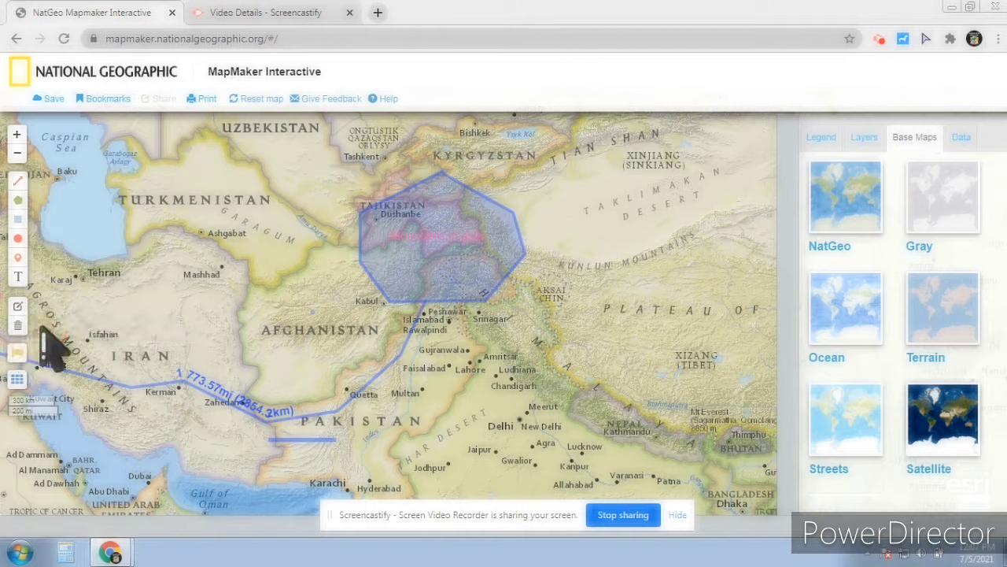
# Try a new circle near Kabul, remove the tiny stray circle, and reselect the circle tool
pyautogui.click(18, 238)
pyautogui.moveTo(425, 366)
pyautogui.mouseDown()
pyautogui.moveTo(423, 386)
pyautogui.moveTo(371, 331)
pyautogui.moveTo(412, 360)
pyautogui.moveTo(236, 243)
pyautogui.mouseUp()
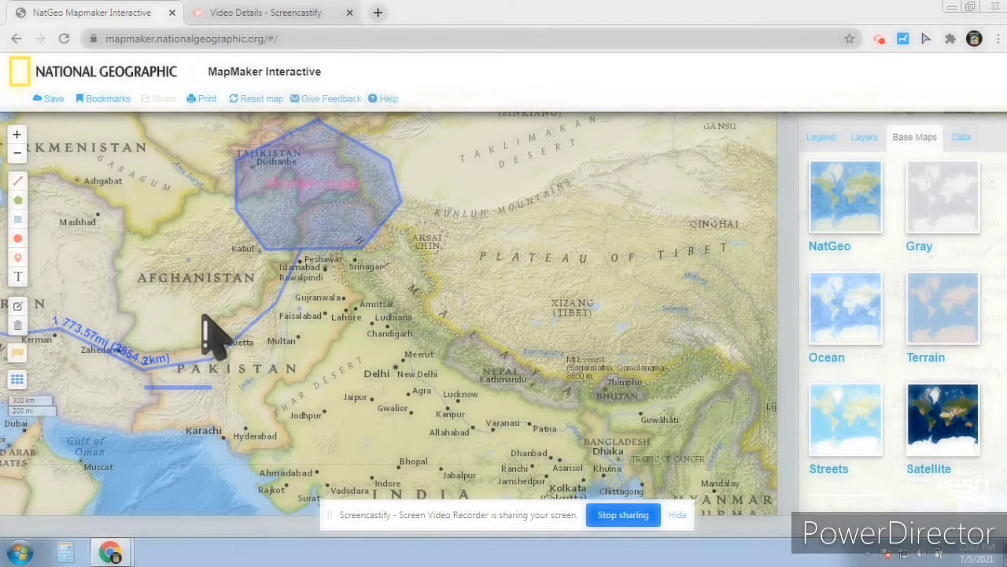
pyautogui.click(19, 238)
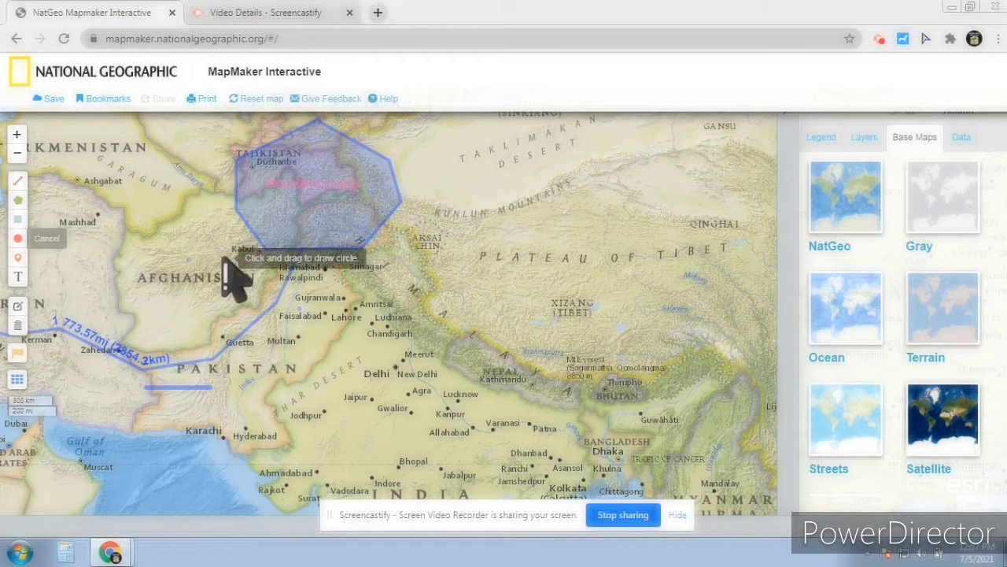
pyautogui.moveTo(224, 246)
pyautogui.mouseDown()
pyautogui.moveTo(267, 327)
pyautogui.moveTo(225, 245)
pyautogui.moveTo(227, 256)
pyautogui.mouseUp()
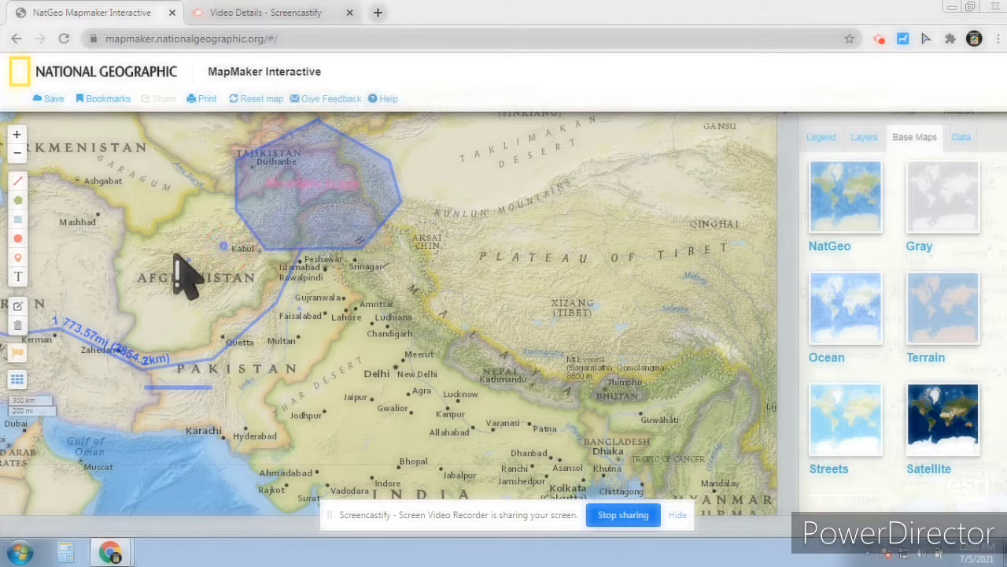
pyautogui.moveTo(307, 367); pyautogui.dragTo(275, 303)
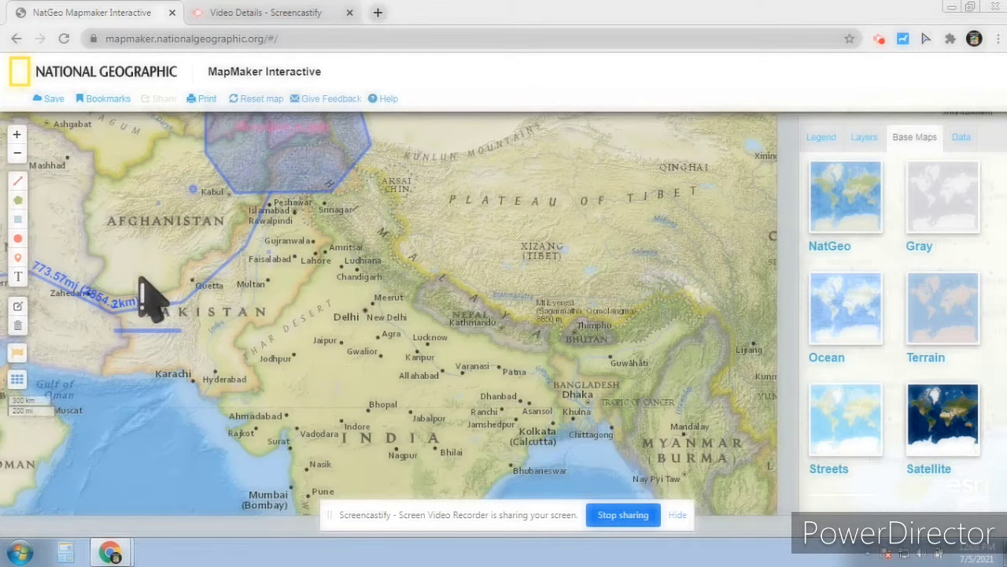
pyautogui.click(17, 327)
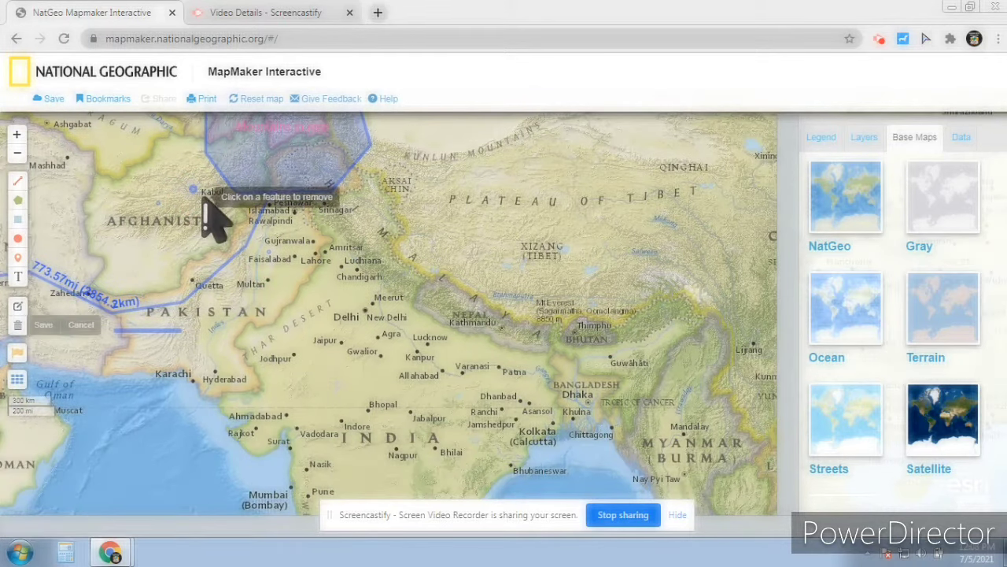
pyautogui.click(197, 195)
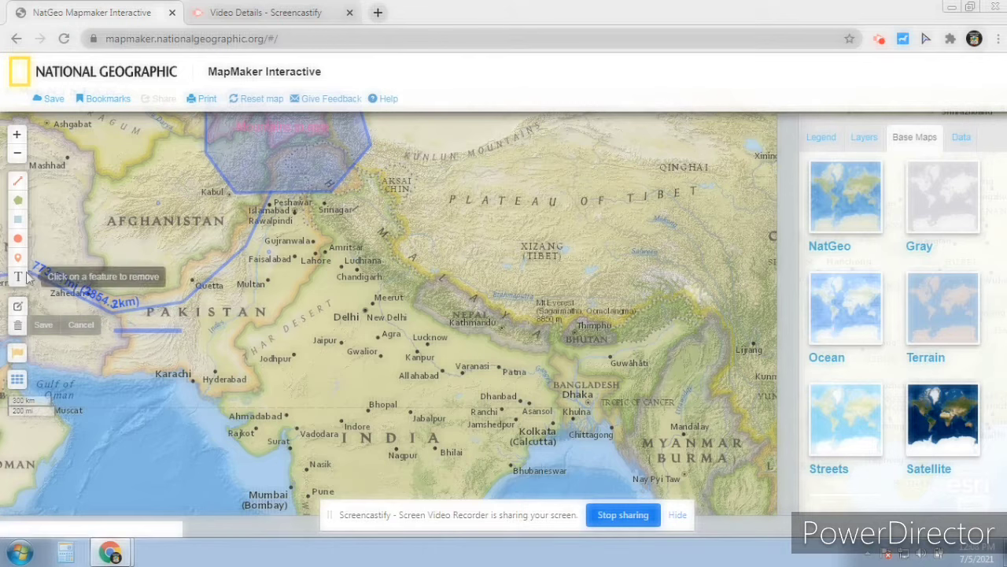
pyautogui.click(17, 237)
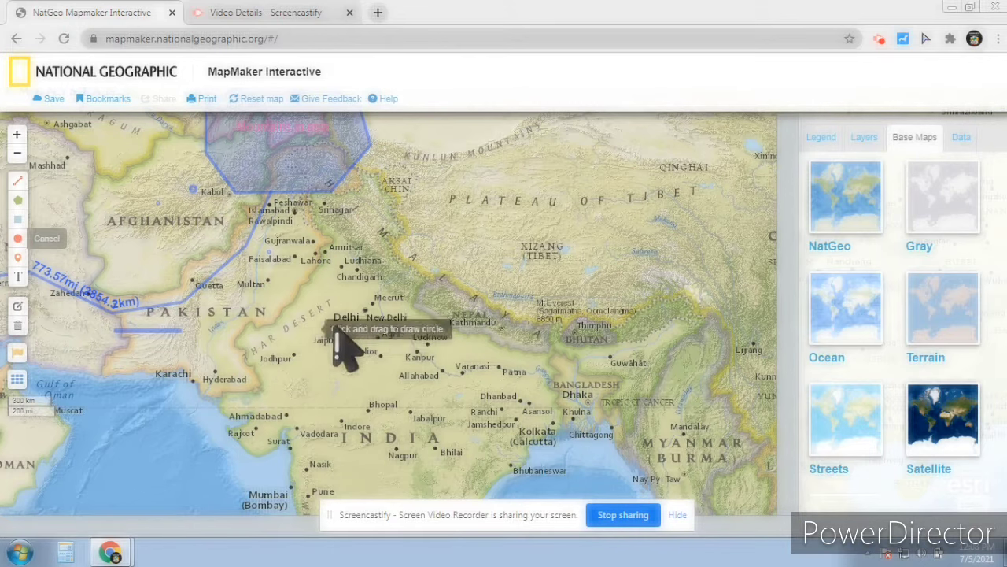
# Shade a rectangle over Pakistan and northern India and label it 'Indus valley civilization'
pyautogui.moveTo(346, 360); pyautogui.dragTo(216, 262)
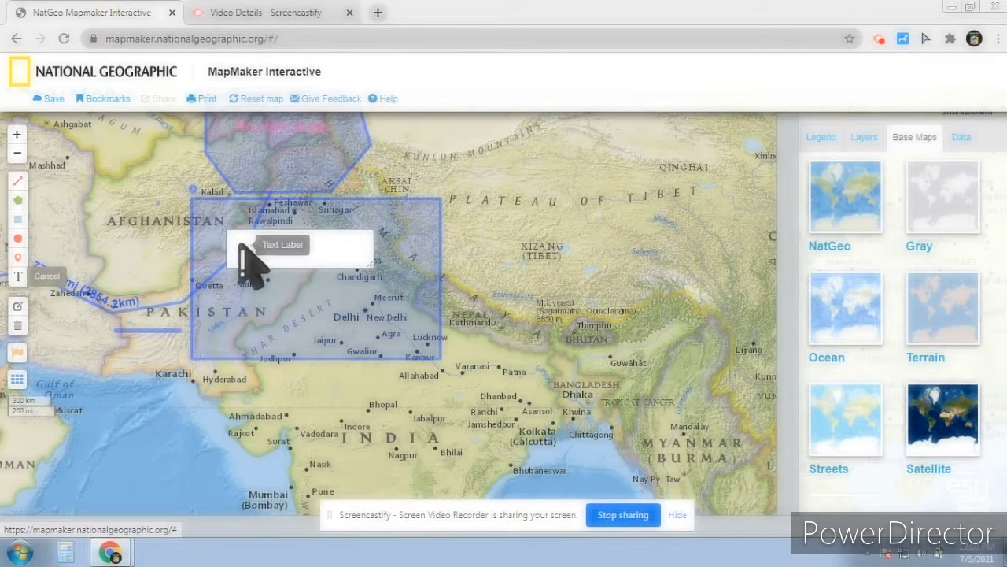
pyautogui.click(290, 265)
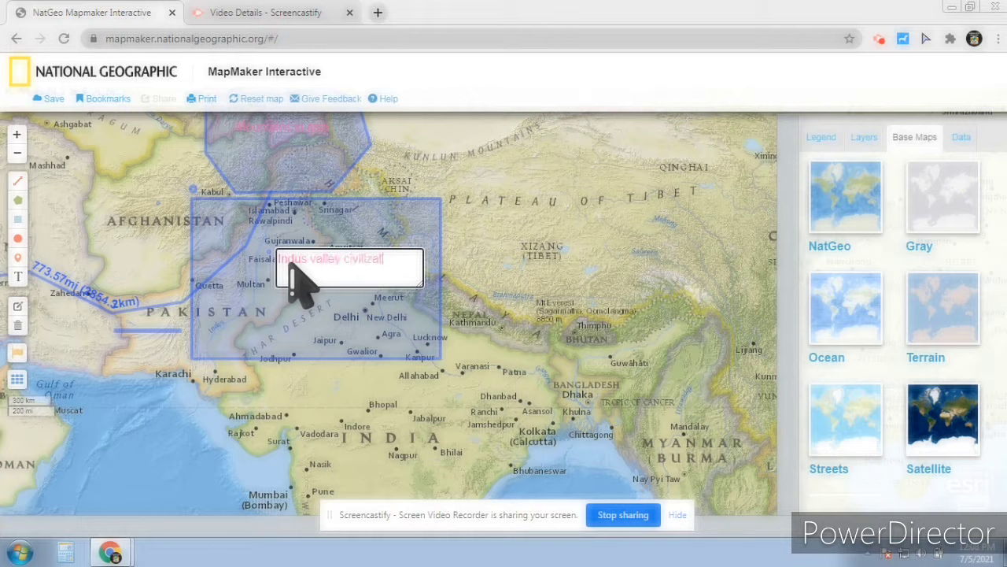
pyautogui.click(303, 408)
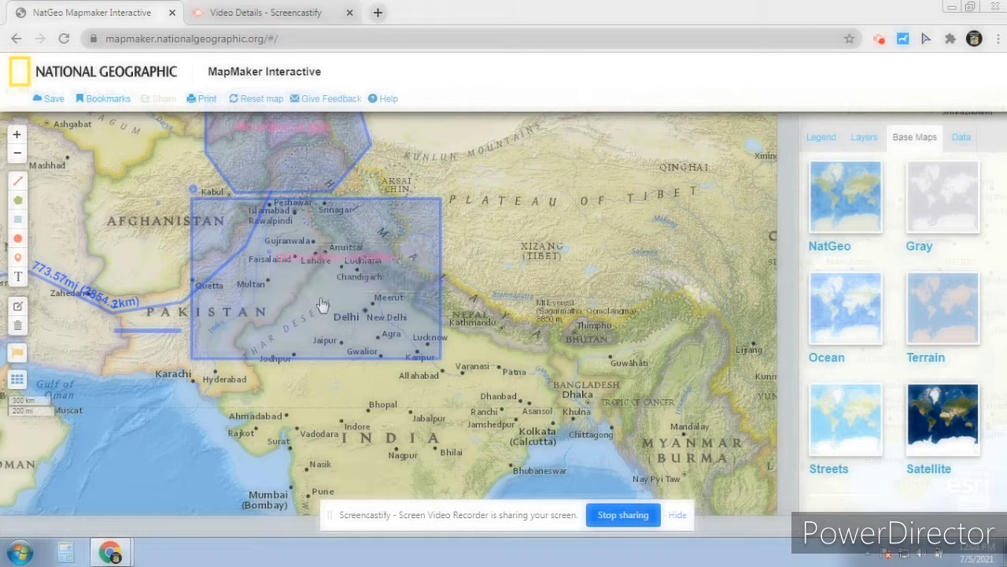
# Place a blue pin marker on Karachi
pyautogui.click(19, 260)
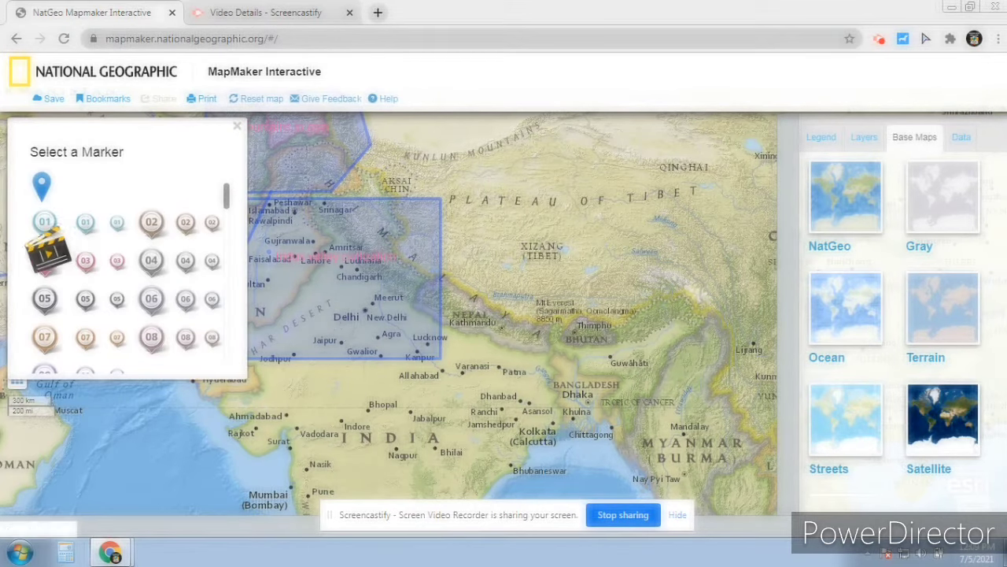
pyautogui.moveTo(227, 196)
pyautogui.mouseDown()
pyautogui.moveTo(246, 358)
pyautogui.moveTo(232, 189)
pyautogui.moveTo(233, 214)
pyautogui.mouseUp()
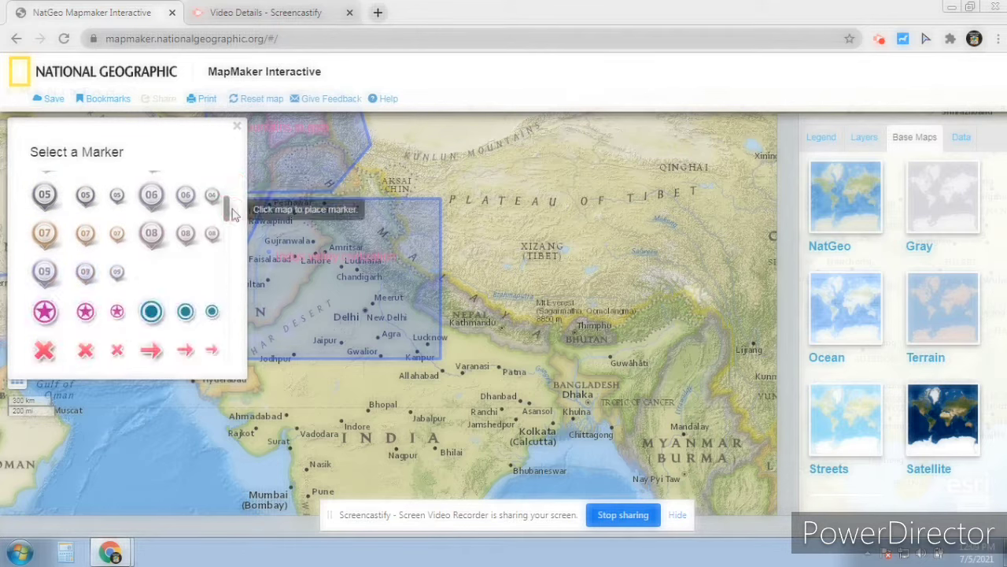
pyautogui.click(237, 125)
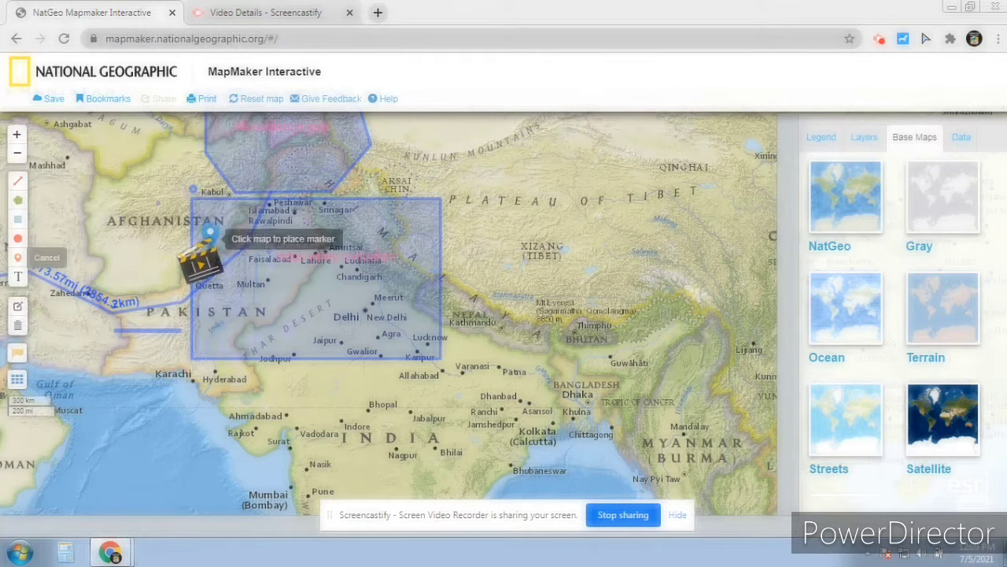
pyautogui.moveTo(208, 234)
pyautogui.mouseDown()
pyautogui.moveTo(383, 328)
pyautogui.moveTo(401, 323)
pyautogui.mouseUp()
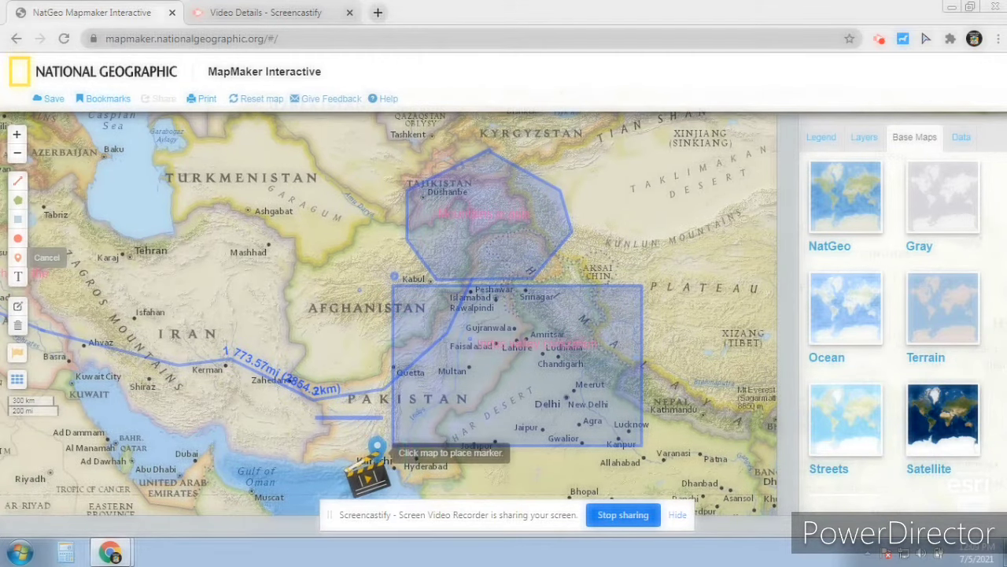
pyautogui.click(377, 455)
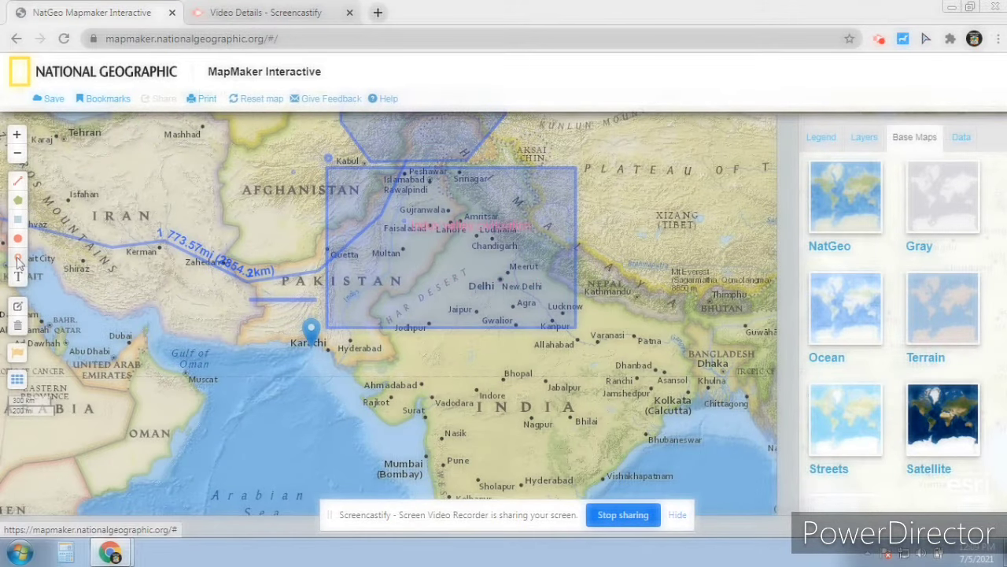
# Place a car marker in central India near Jabalpur
pyautogui.click(17, 258)
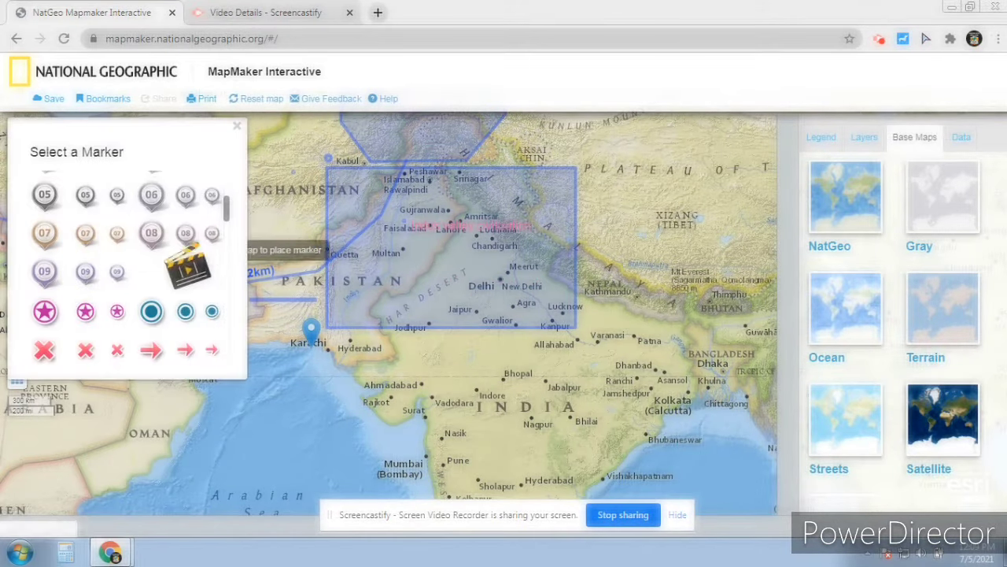
pyautogui.moveTo(225, 209)
pyautogui.mouseDown()
pyautogui.moveTo(240, 303)
pyautogui.moveTo(231, 290)
pyautogui.mouseUp()
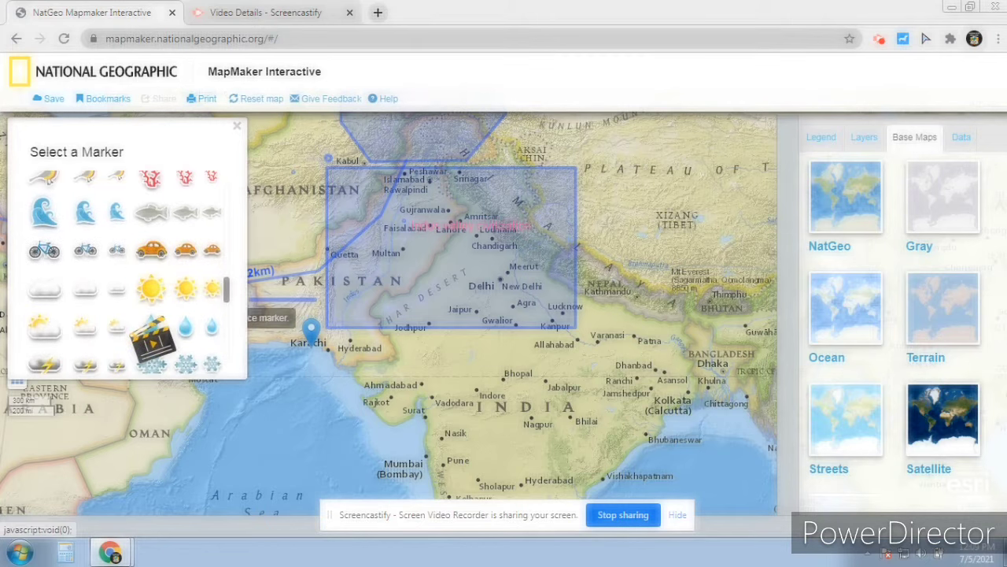
pyautogui.click(544, 384)
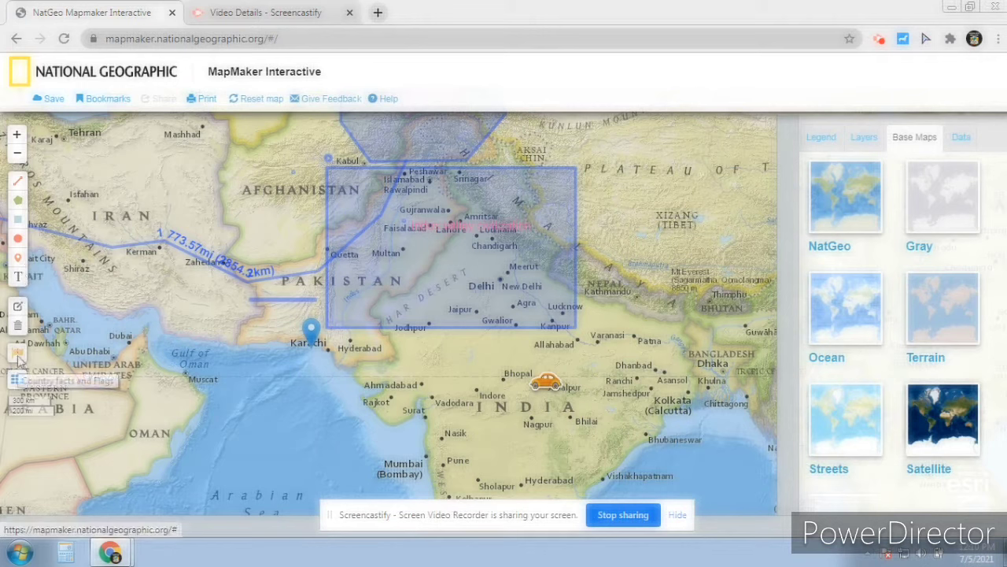
# Save the map as a new copy titled 'My map', entering the owner's e-mail address
pyautogui.click(51, 99)
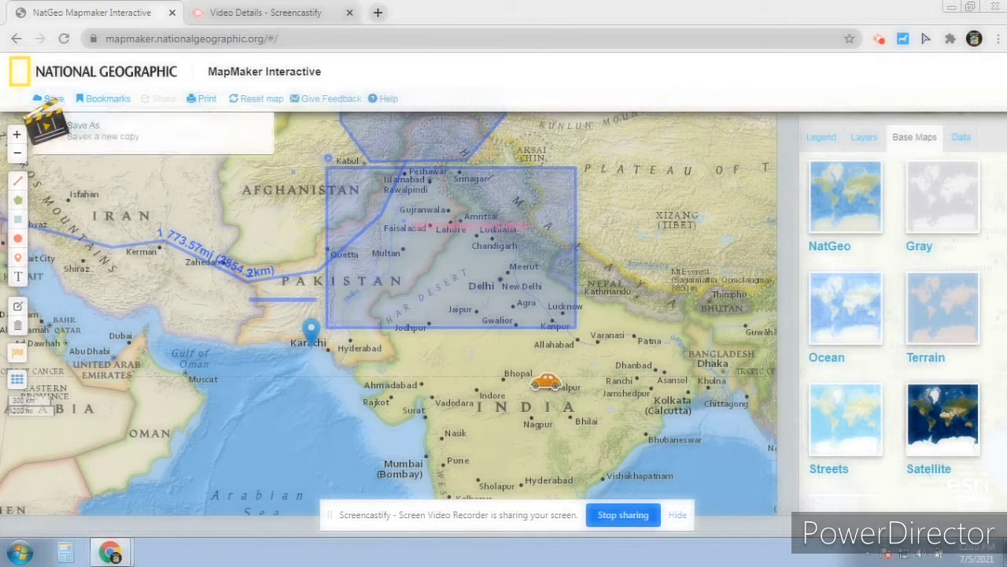
pyautogui.click(85, 130)
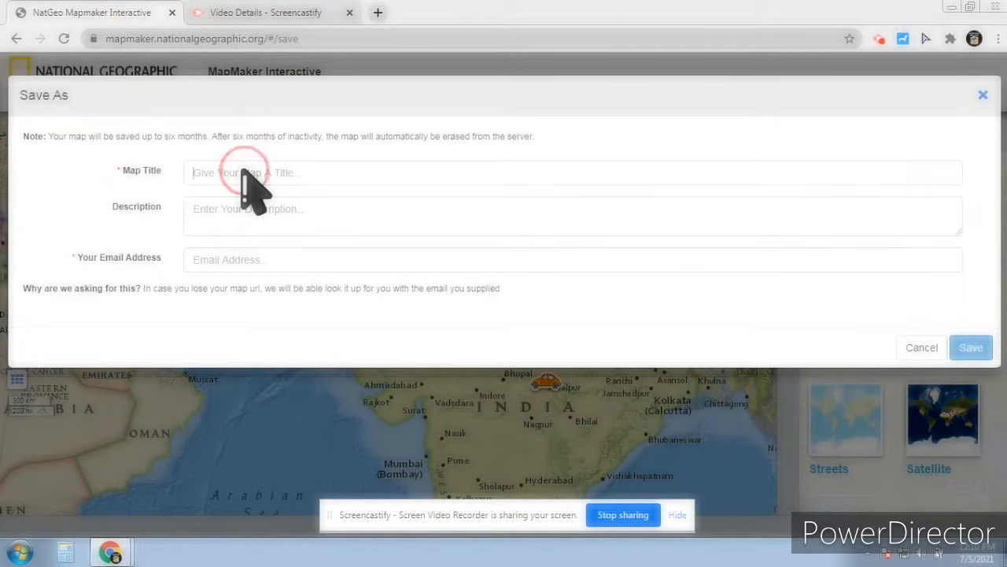
pyautogui.click(243, 173)
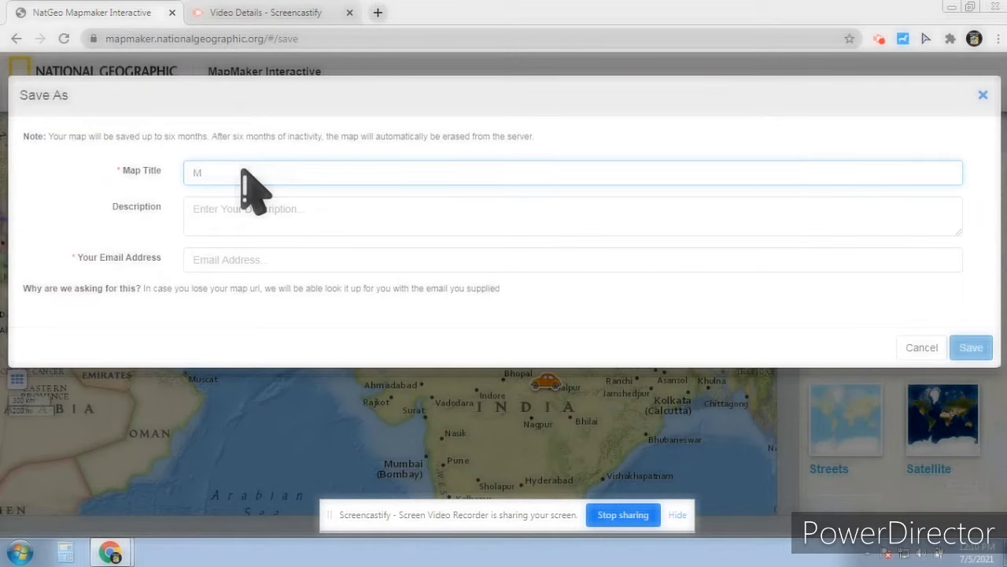
pyautogui.write('My map')
pyautogui.click(194, 211)
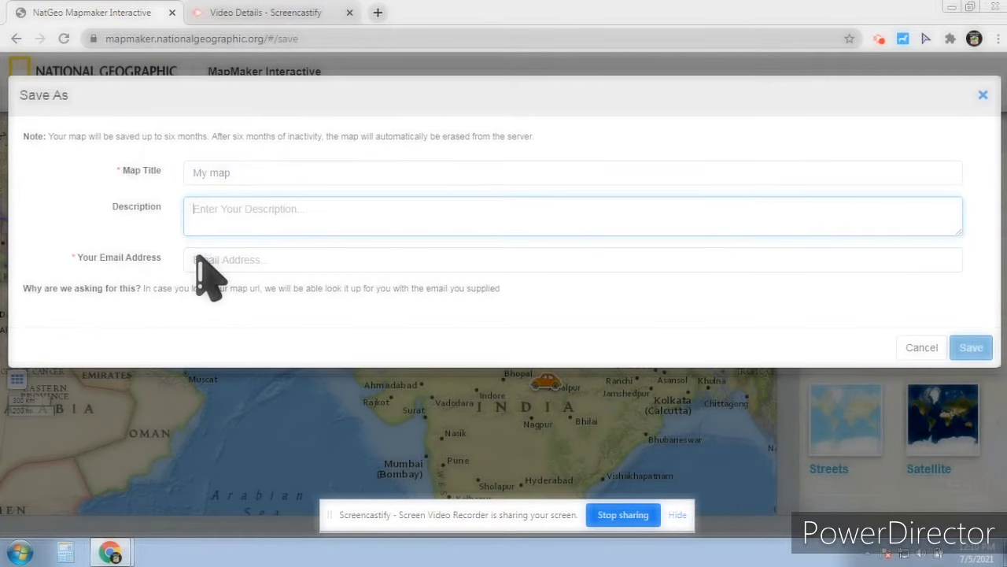
pyautogui.click(197, 258)
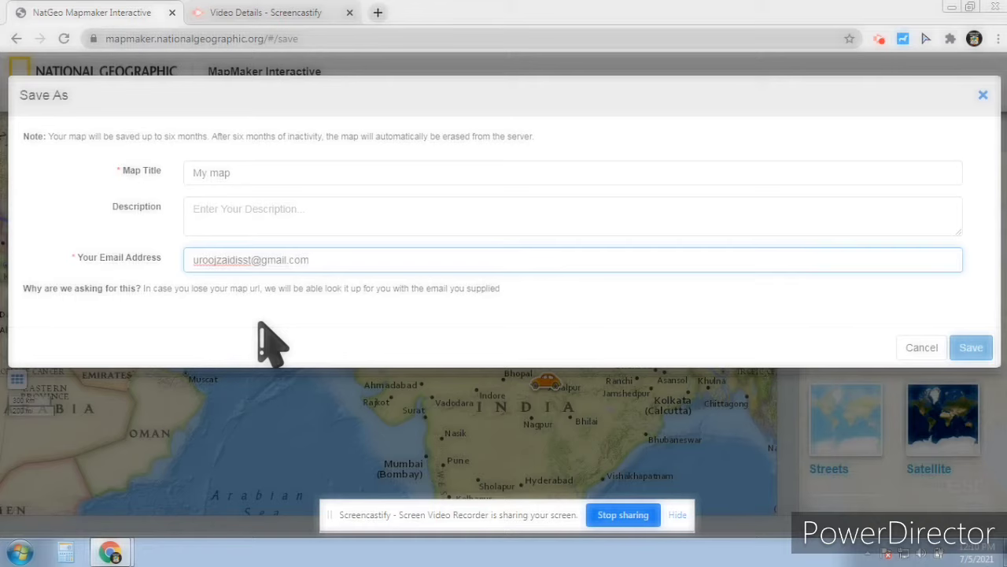
pyautogui.click(259, 323)
pyautogui.click(971, 347)
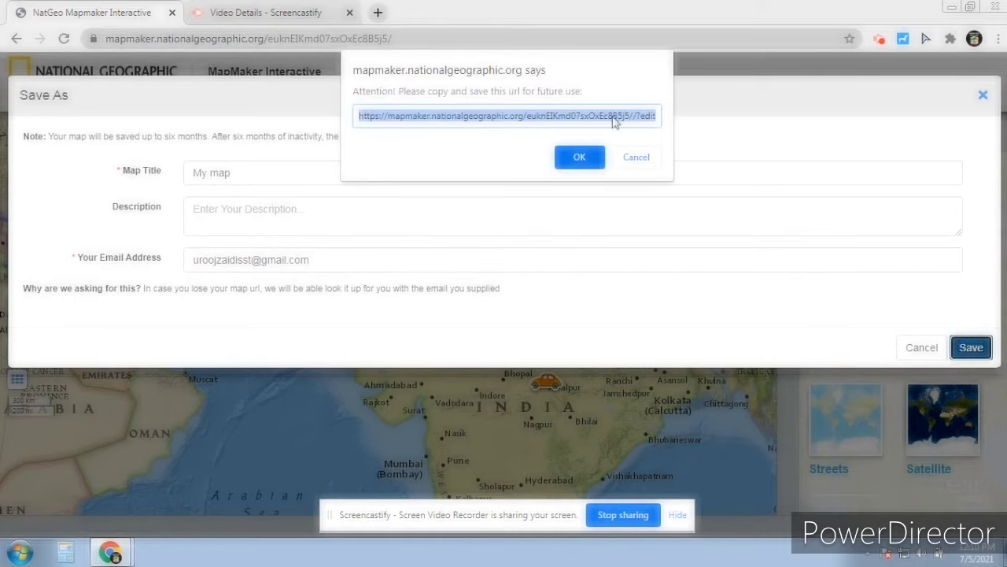
# Copy the saved map's link and acknowledge the saved-link message
pyautogui.rightClick(613, 120)
pyautogui.click(635, 176)
pyautogui.click(580, 159)
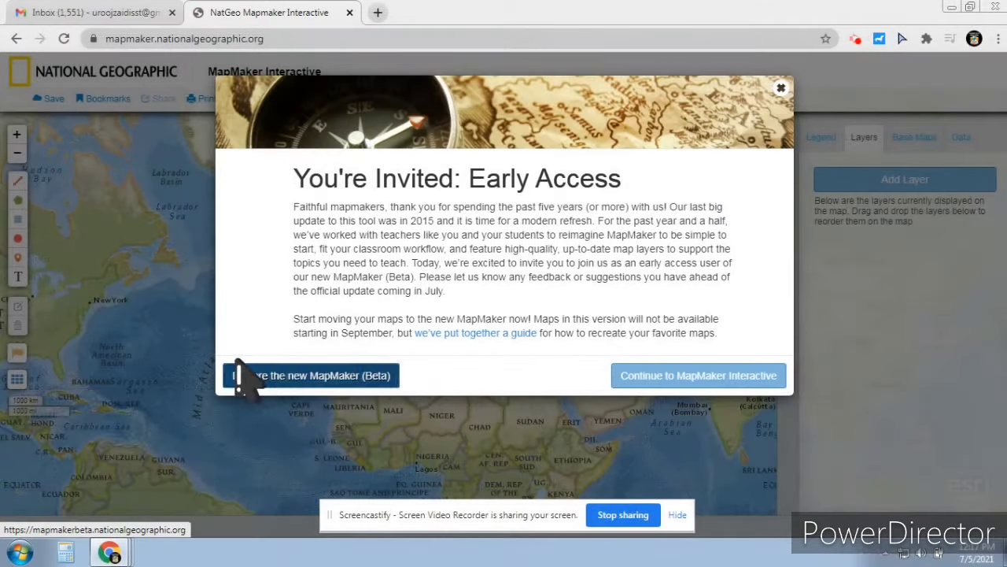
# Go to the new MapMaker (Beta) and create a new map from My Maps
pyautogui.click(240, 376)
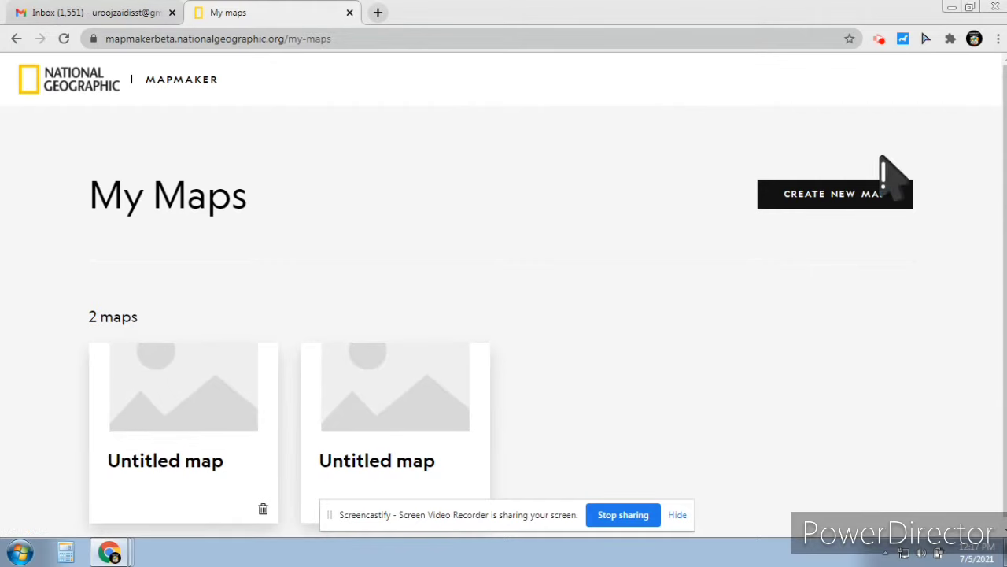
pyautogui.click(847, 193)
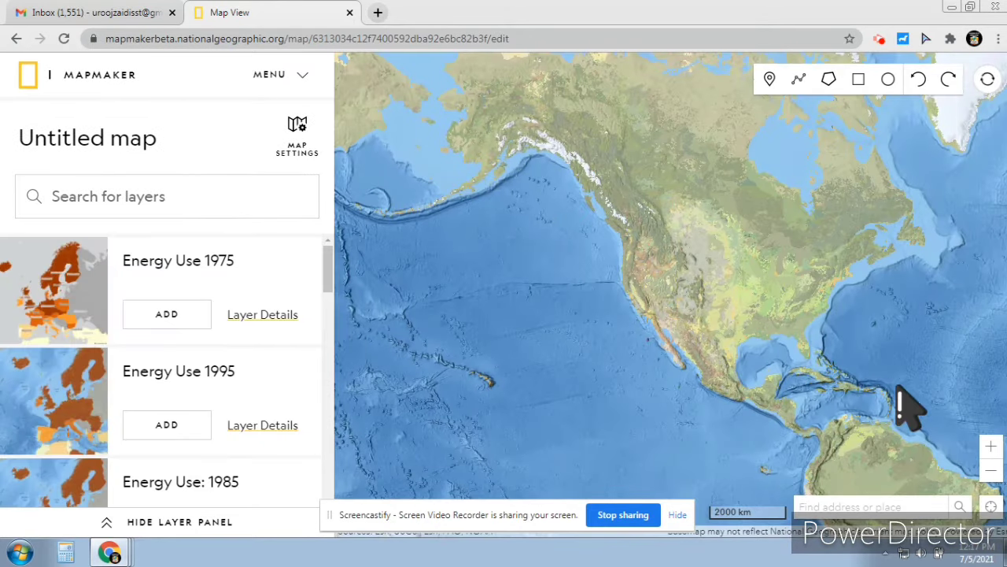
# Zoom out to a whole-world view and pan until Africa sits in the centre
pyautogui.moveTo(899, 297); pyautogui.dragTo(939, 314)
pyautogui.moveTo(769, 303); pyautogui.dragTo(820, 395)
pyautogui.moveTo(756, 359); pyautogui.dragTo(879, 389)
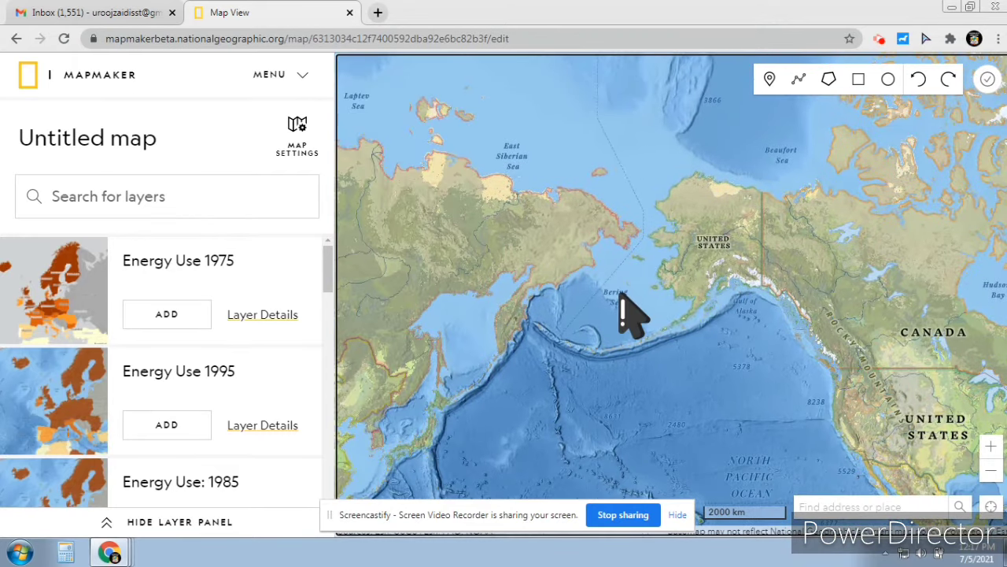
pyautogui.moveTo(624, 294); pyautogui.dragTo(765, 229)
pyautogui.moveTo(740, 299); pyautogui.dragTo(849, 265)
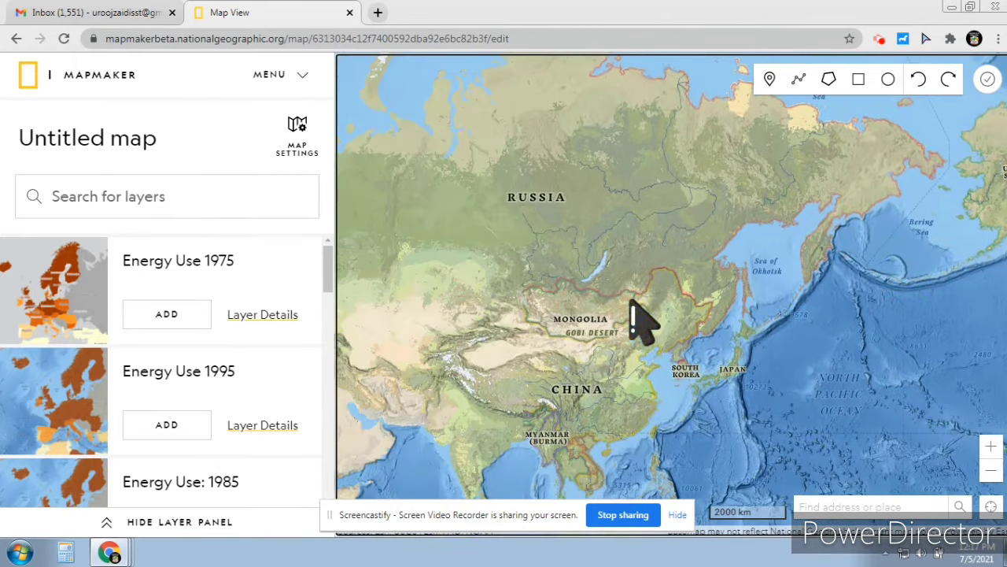
pyautogui.click(991, 470)
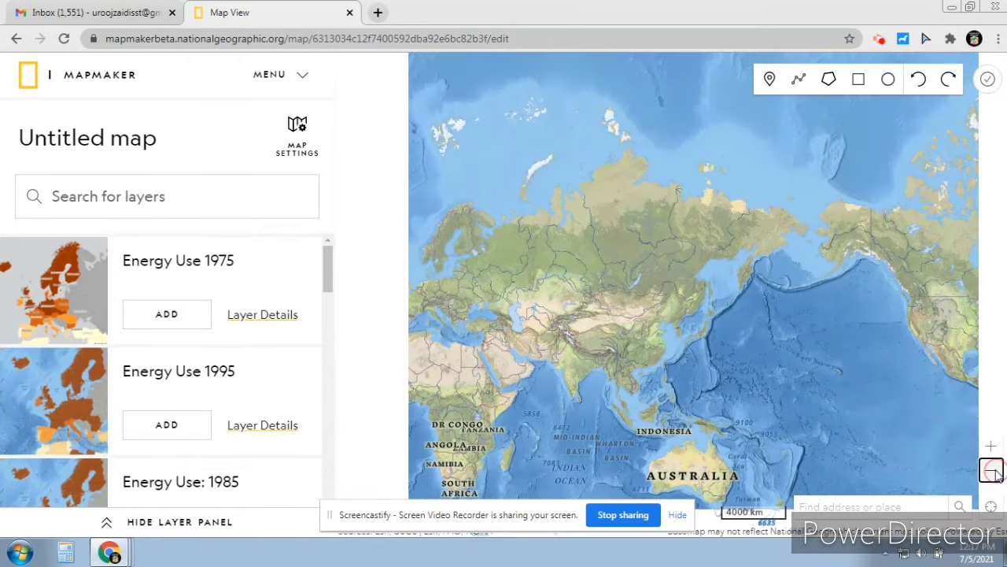
pyautogui.click(991, 470)
pyautogui.click(991, 447)
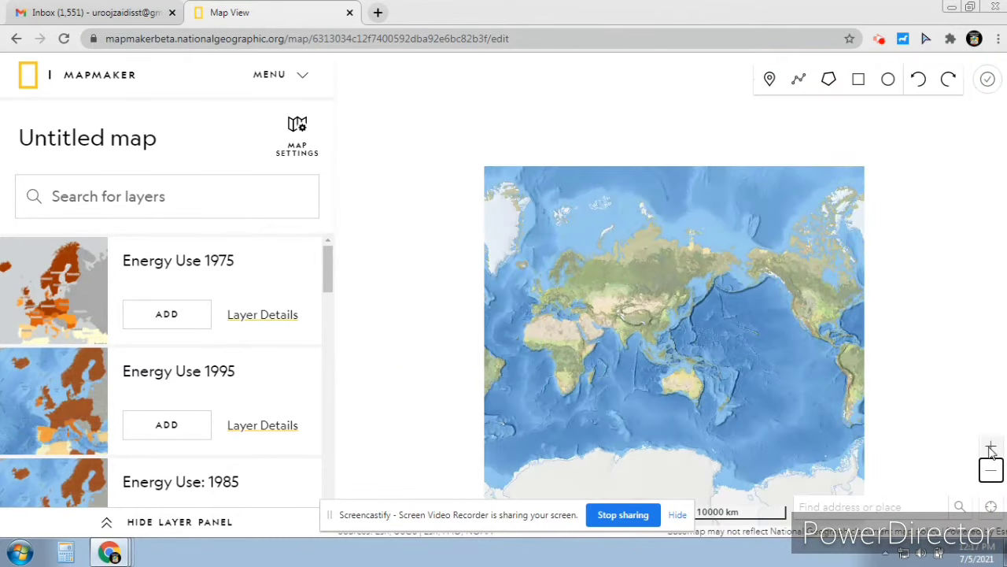
pyautogui.click(991, 447)
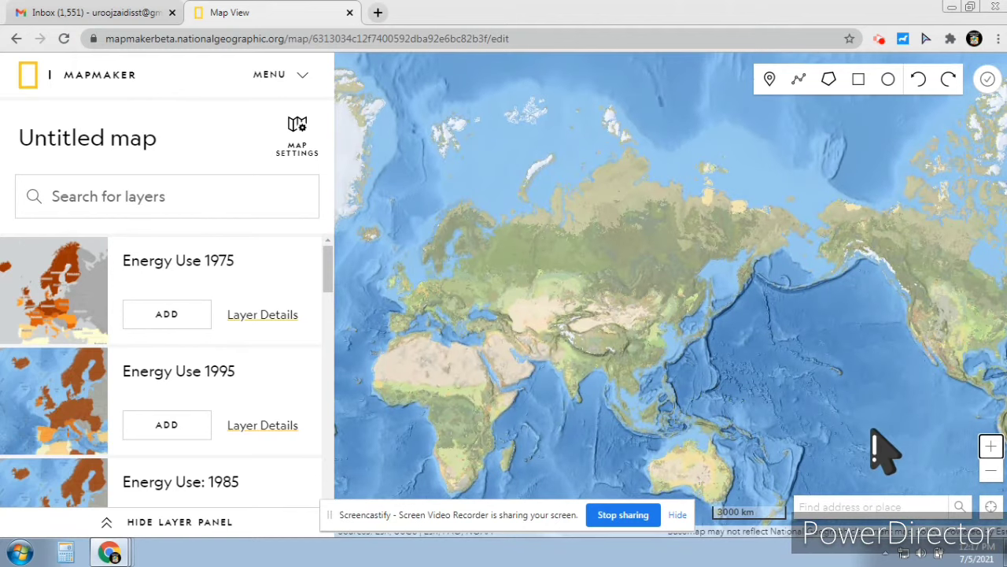
pyautogui.moveTo(873, 447); pyautogui.dragTo(926, 383)
pyautogui.moveTo(742, 416); pyautogui.dragTo(897, 415)
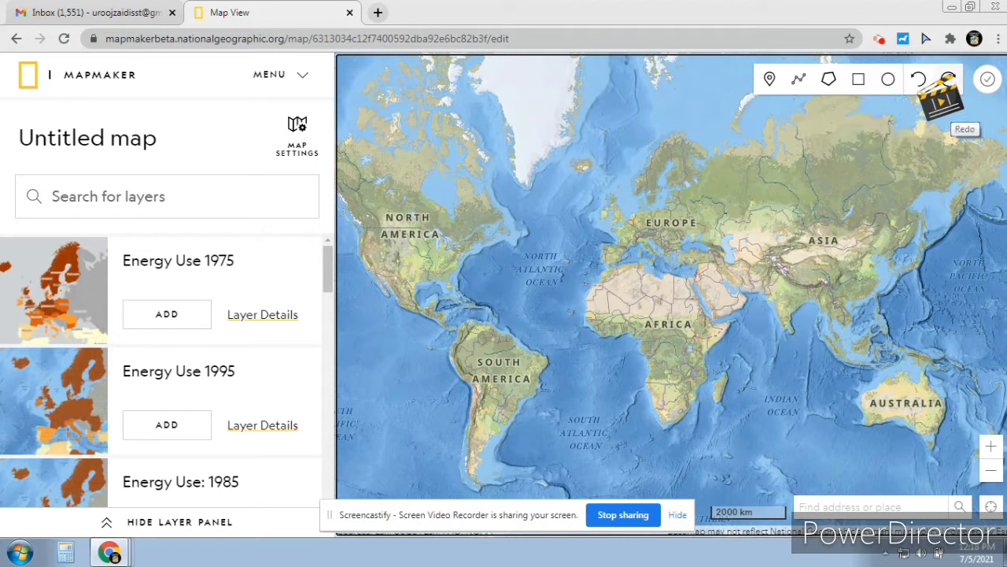
# Change the map title from 'Untitled map' to 'Volcanoes'
pyautogui.click(987, 79)
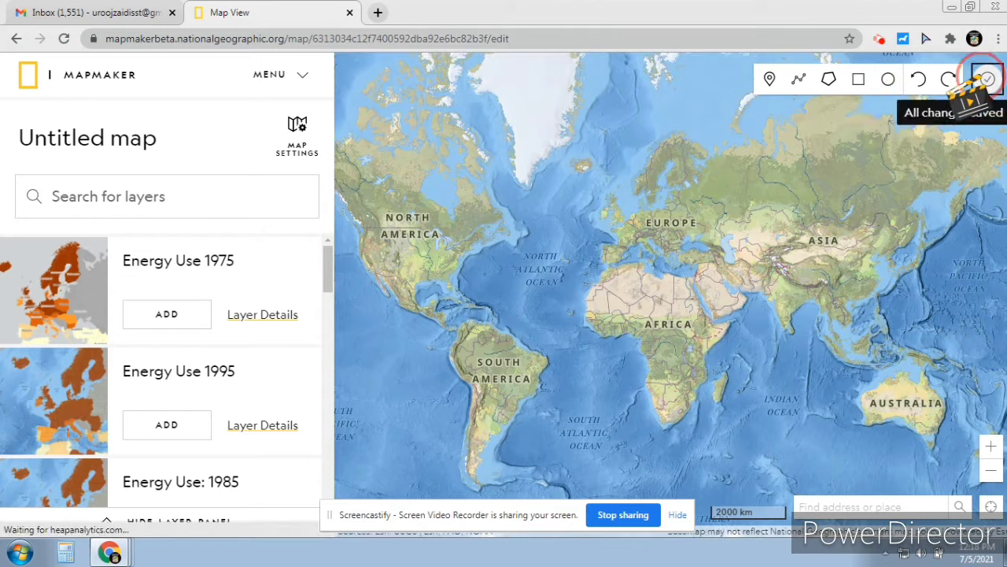
pyautogui.click(781, 242)
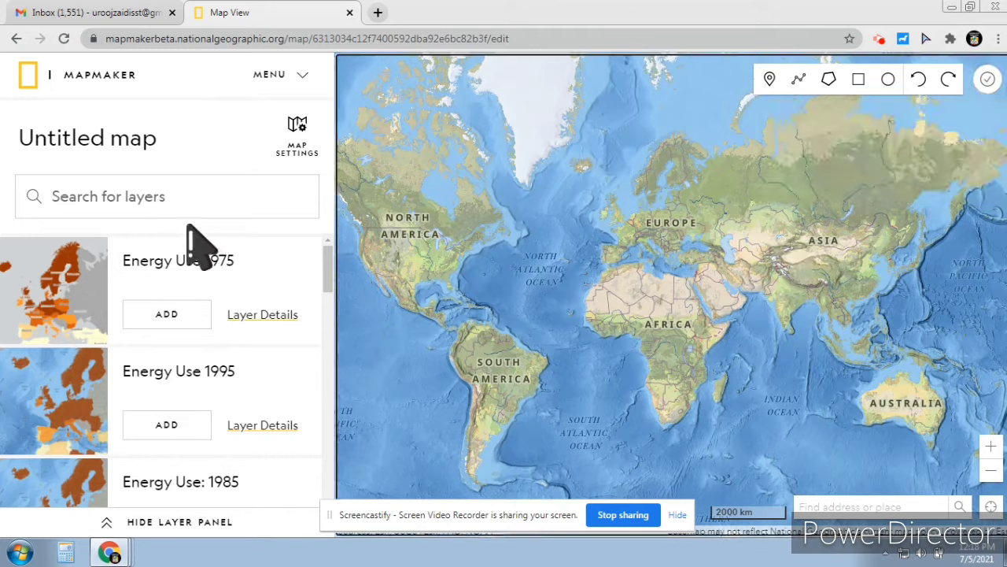
pyautogui.click(79, 146)
pyautogui.doubleClick(110, 141)
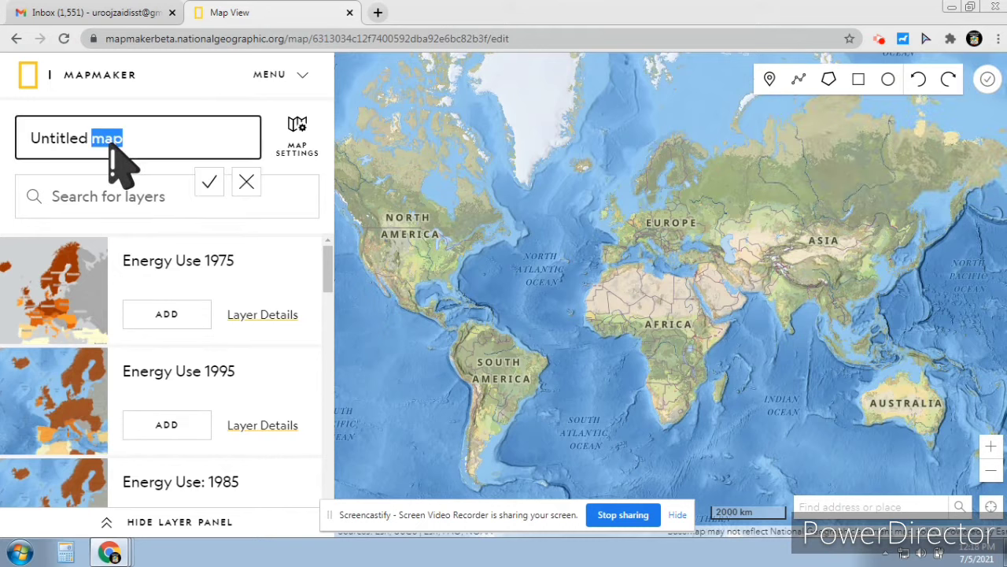
pyautogui.press('BackSpace')
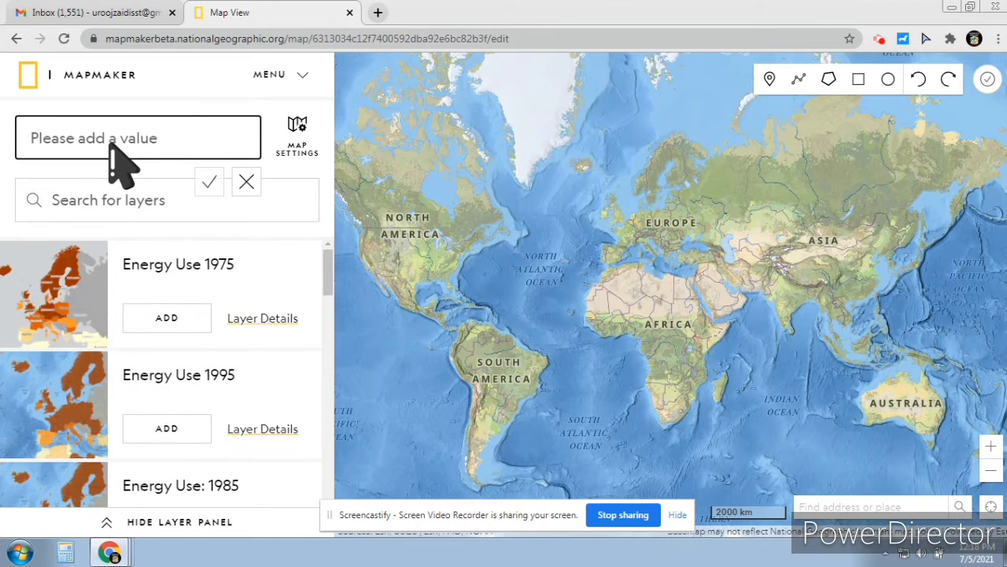
pyautogui.write('Volcanoes')
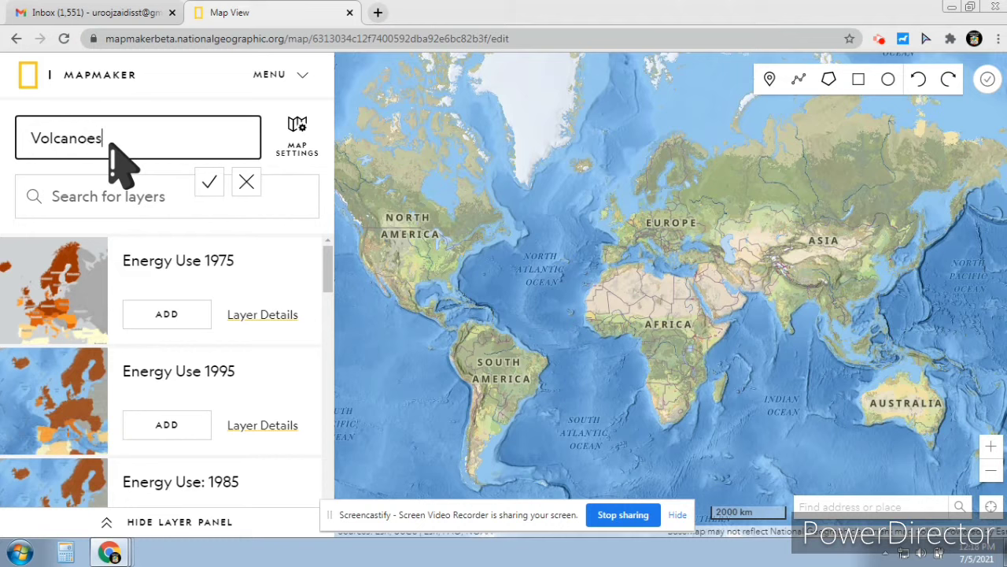
pyautogui.click(208, 182)
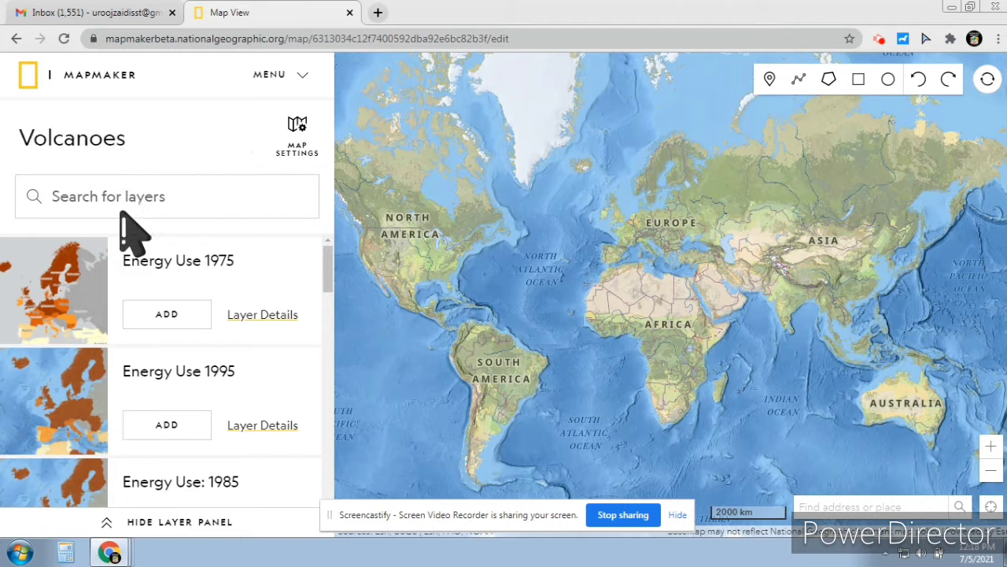
pyautogui.rightClick(310, 405)
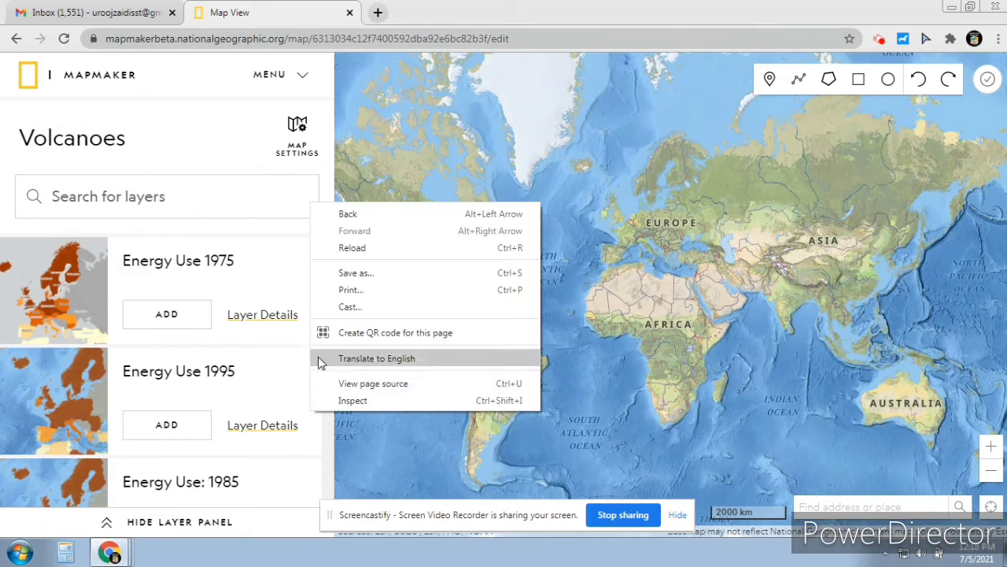
# Scroll the layer catalogue and add the Longitudes and Latitudes layer
pyautogui.click(325, 169)
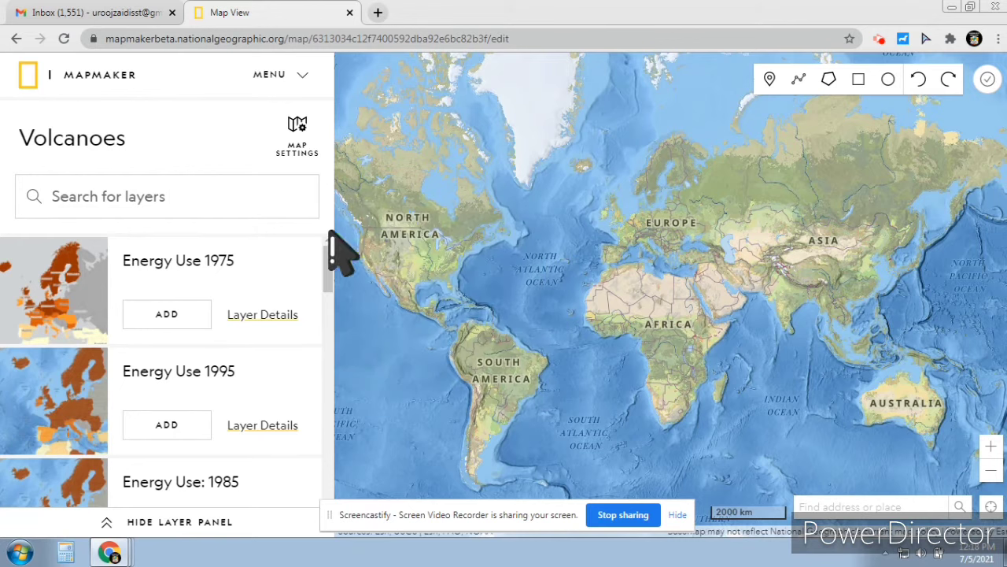
pyautogui.moveTo(329, 265); pyautogui.dragTo(337, 365)
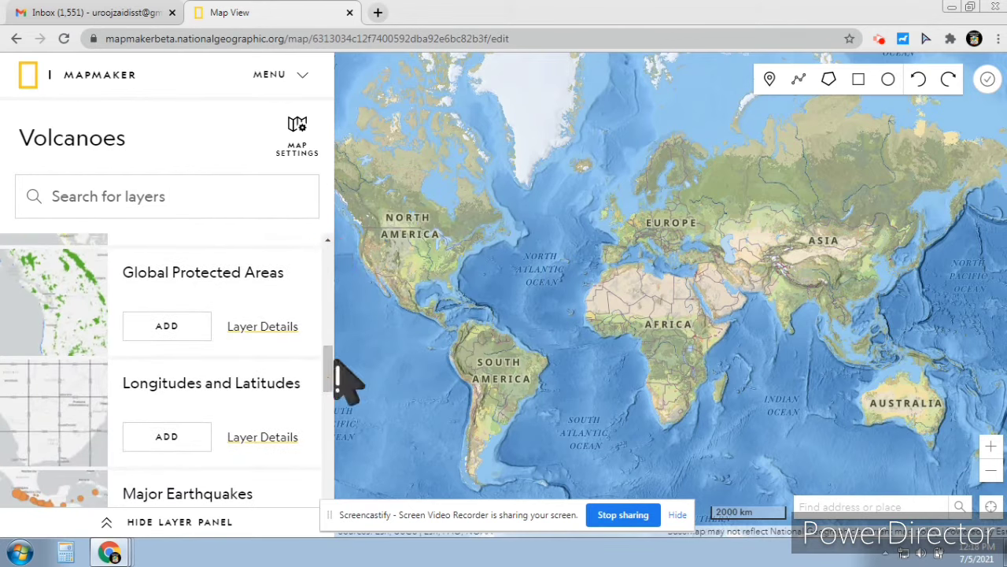
pyautogui.click(281, 78)
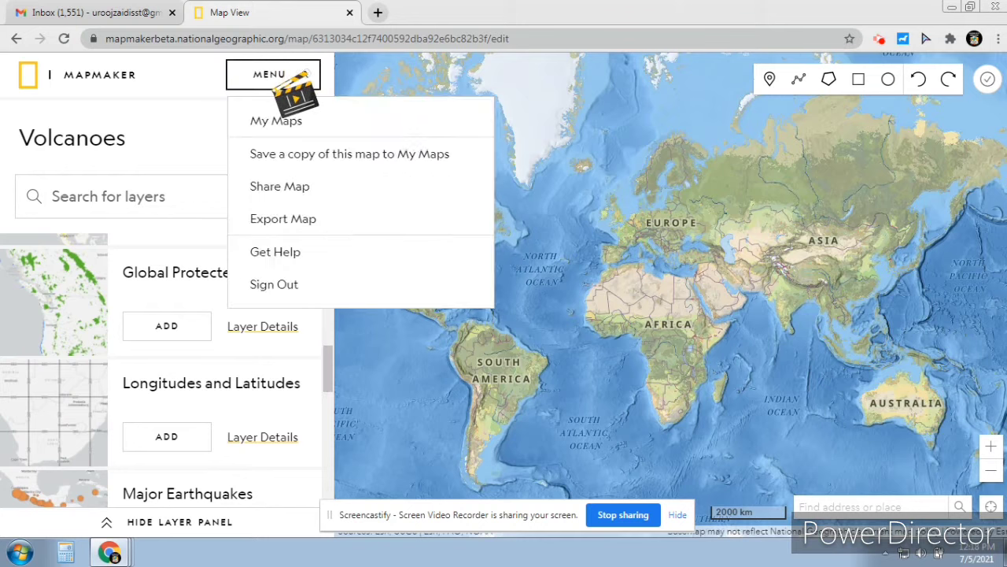
pyautogui.click(211, 98)
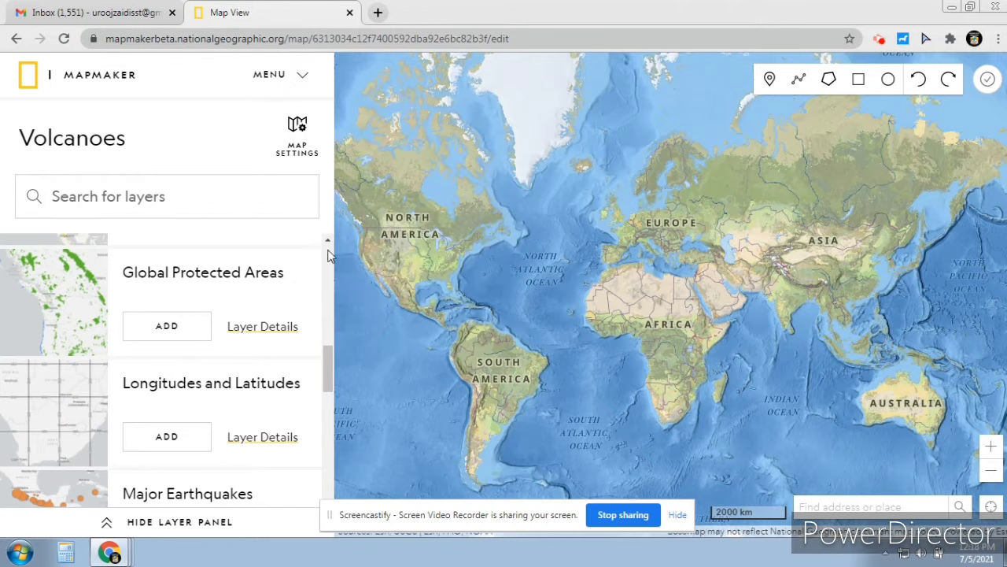
pyautogui.moveTo(329, 360); pyautogui.dragTo(337, 404)
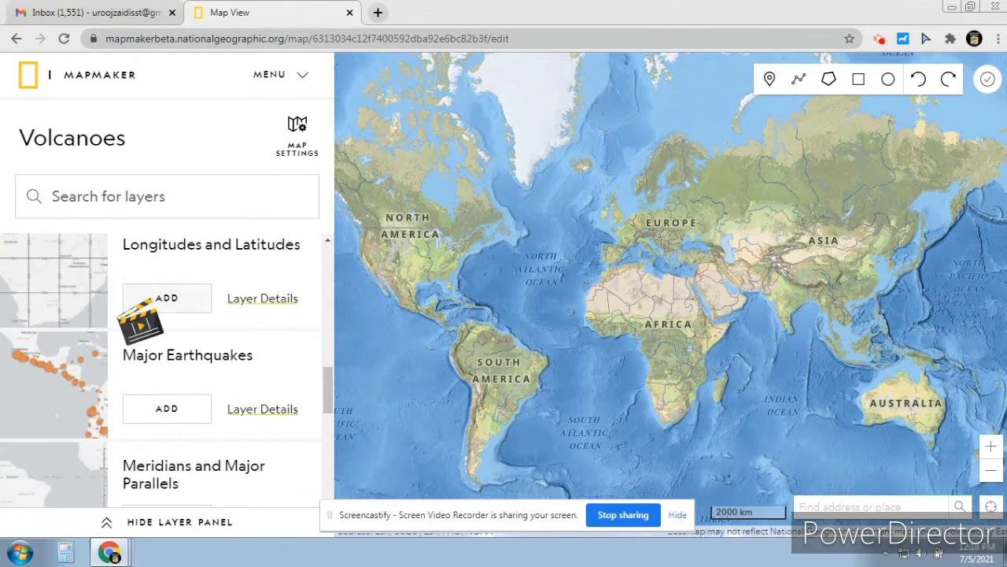
pyautogui.click(152, 299)
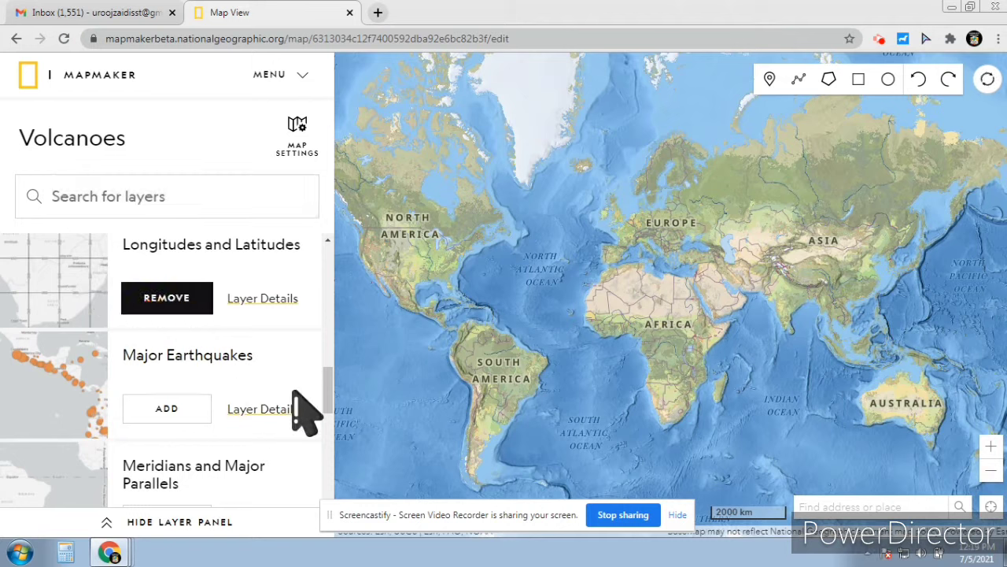
pyautogui.moveTo(333, 390); pyautogui.dragTo(329, 423)
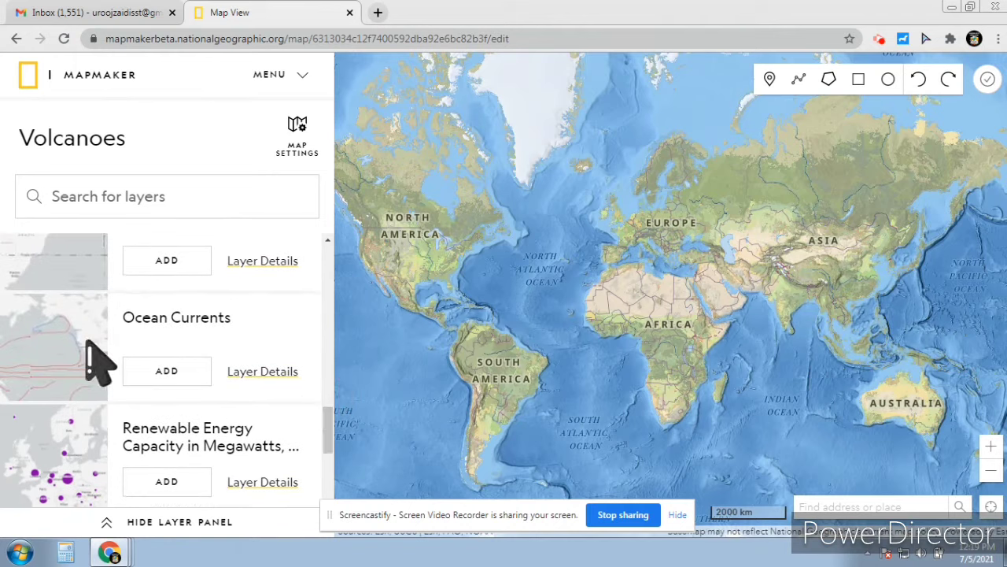
# Add the Ocean Currents layer and collapse its legend
pyautogui.click(176, 373)
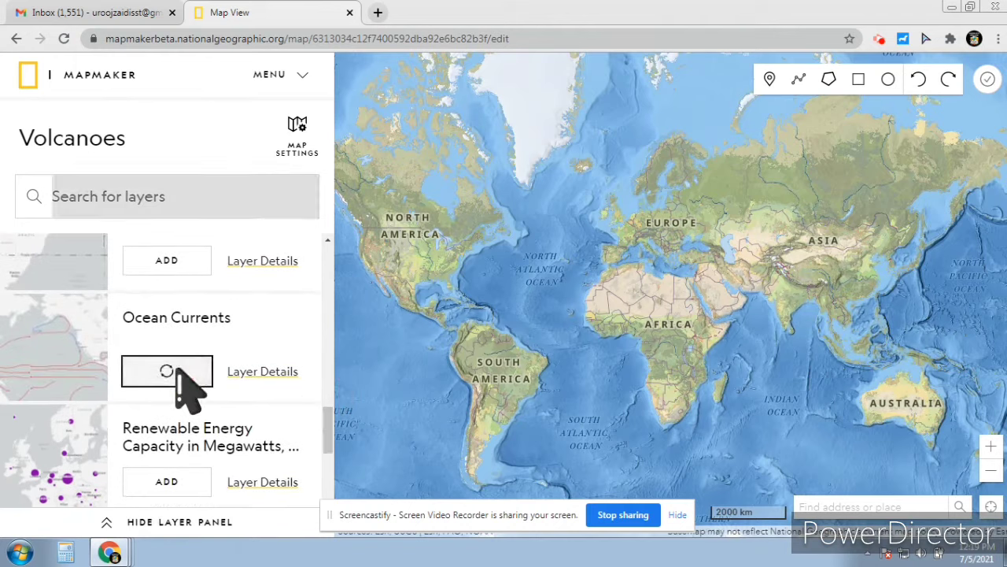
pyautogui.moveTo(330, 417); pyautogui.dragTo(331, 472)
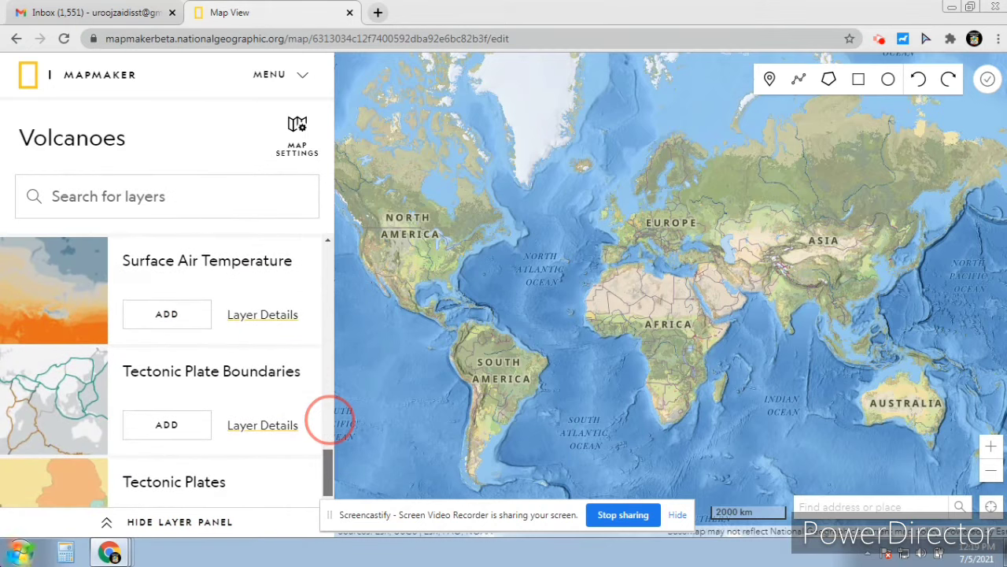
pyautogui.moveTo(330, 421); pyautogui.dragTo(330, 440)
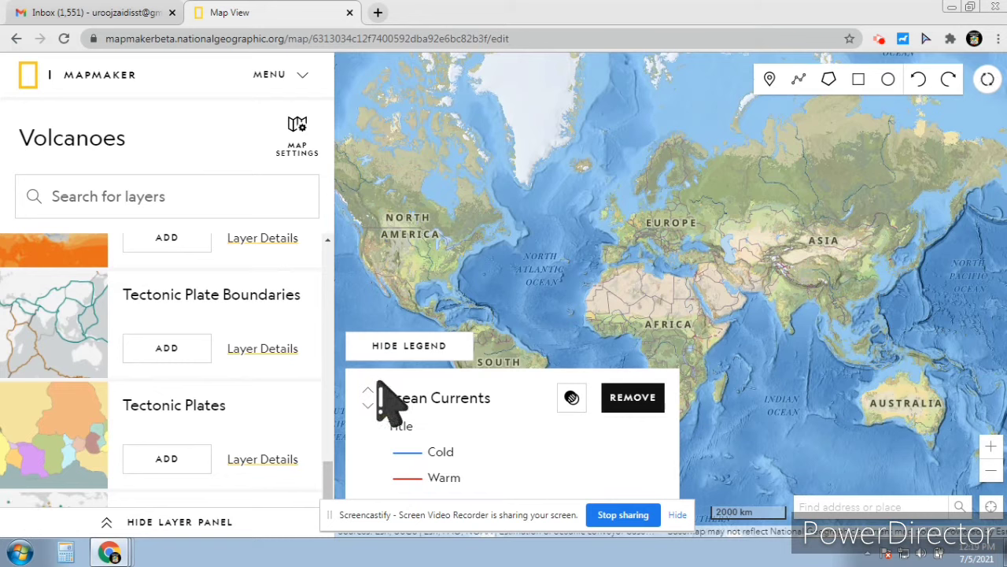
pyautogui.click(405, 350)
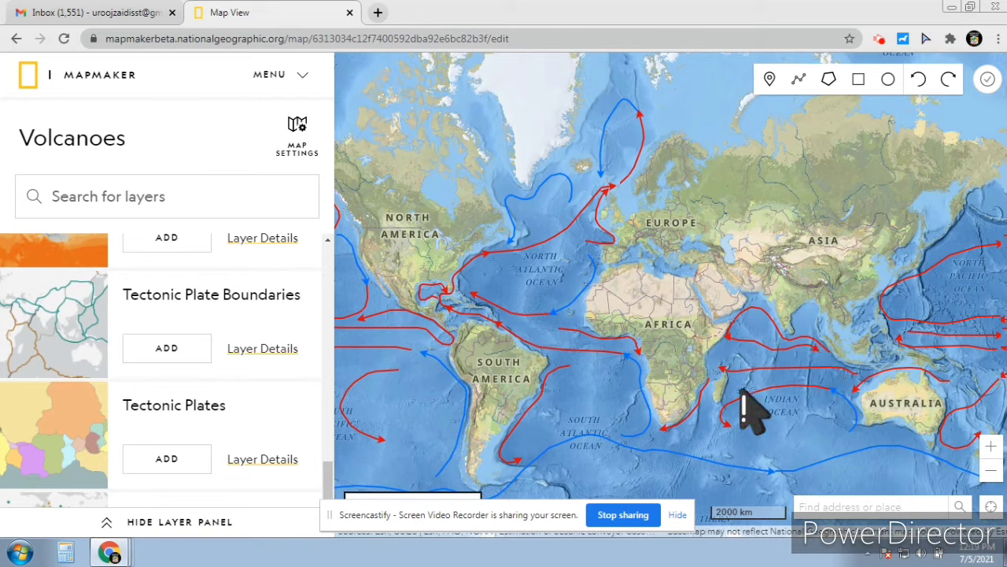
# Add the Volcanoes layer and hide the layer panel so the map fills the view
pyautogui.moveTo(327, 476); pyautogui.dragTo(327, 495)
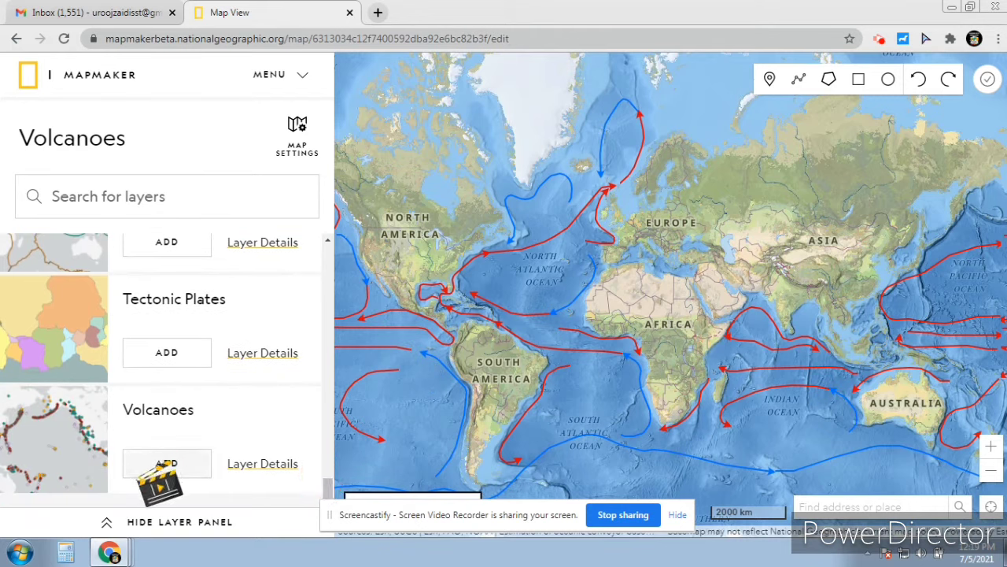
pyautogui.click(167, 463)
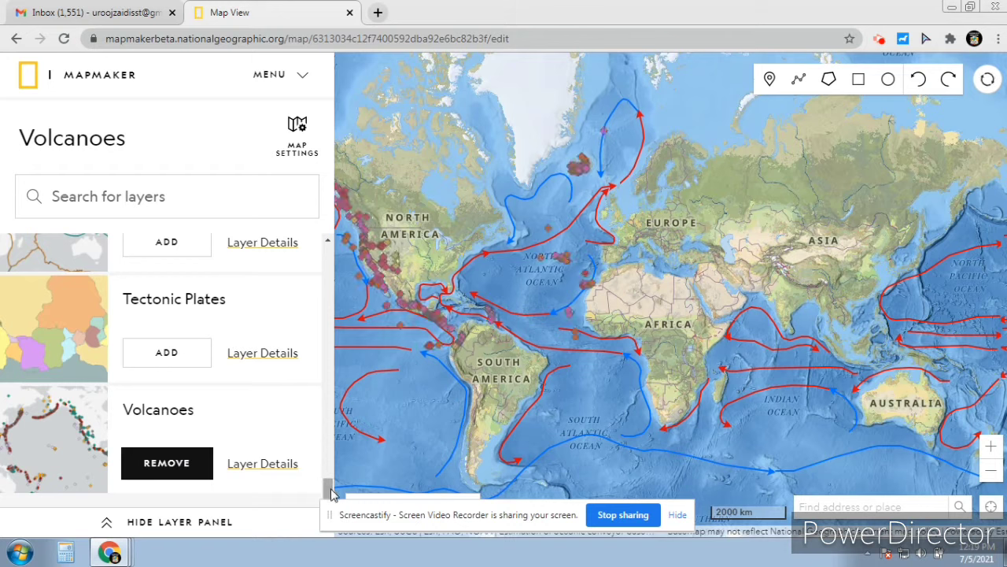
pyautogui.moveTo(330, 491)
pyautogui.mouseDown()
pyautogui.moveTo(331, 464)
pyautogui.moveTo(330, 486)
pyautogui.mouseUp()
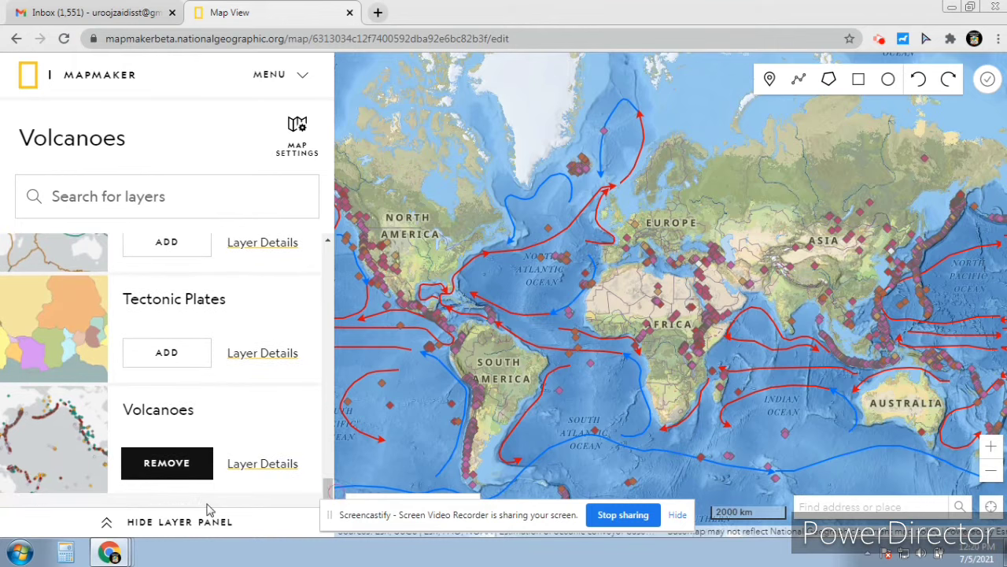
pyautogui.click(142, 523)
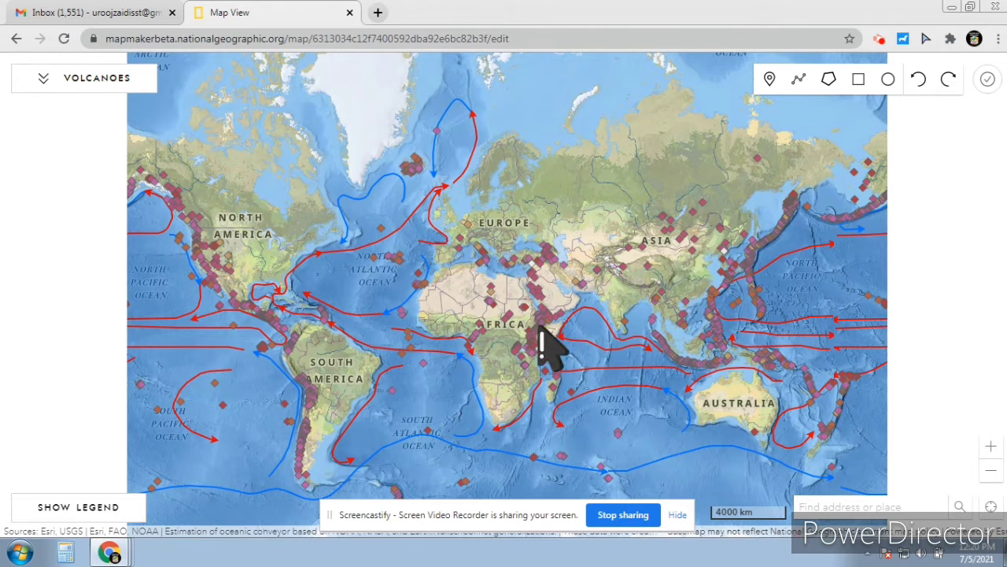
# Pan the map to centre the Pacific, then remove the Ocean Currents layer
pyautogui.moveTo(706, 438); pyautogui.dragTo(682, 424)
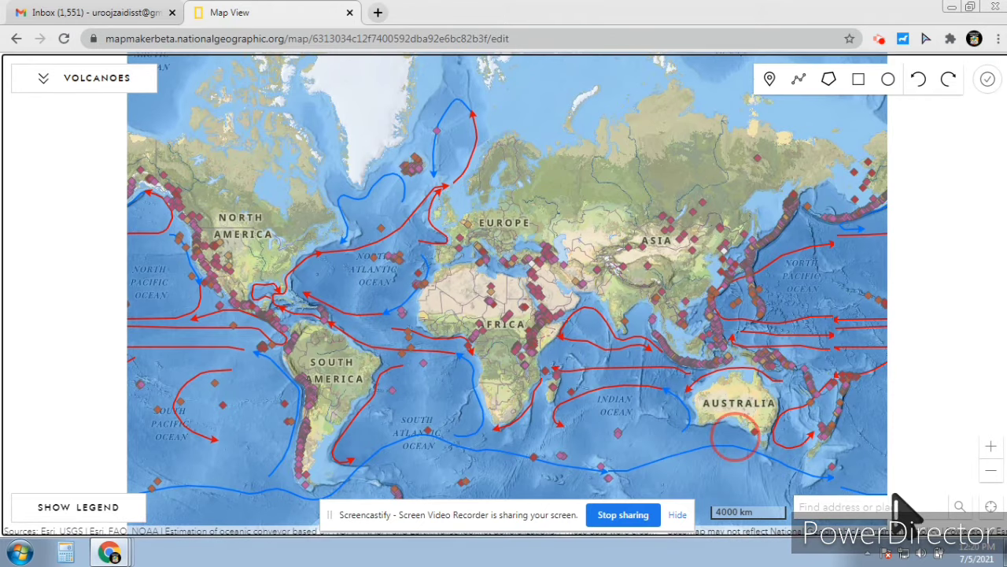
pyautogui.moveTo(862, 437); pyautogui.dragTo(706, 436)
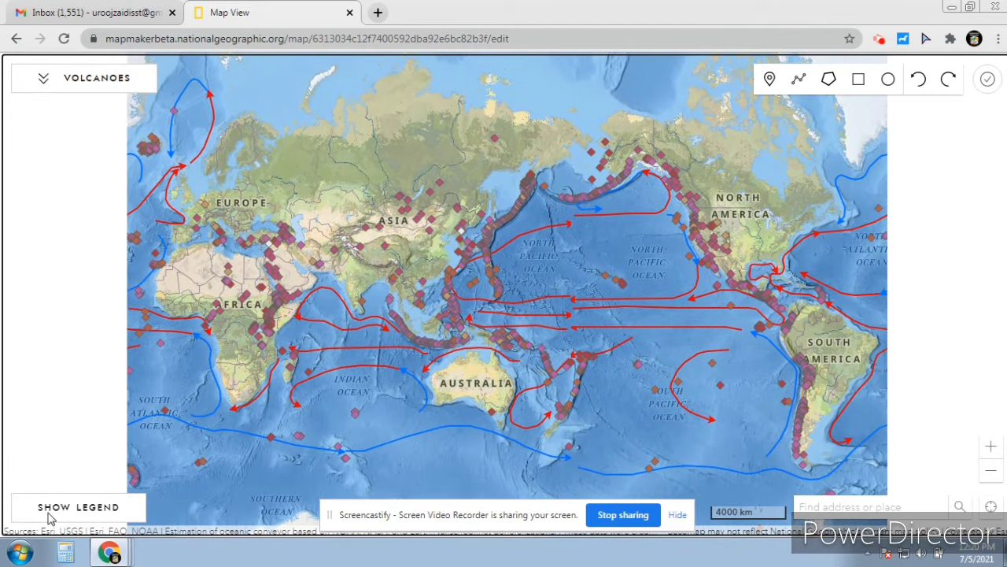
pyautogui.click(44, 79)
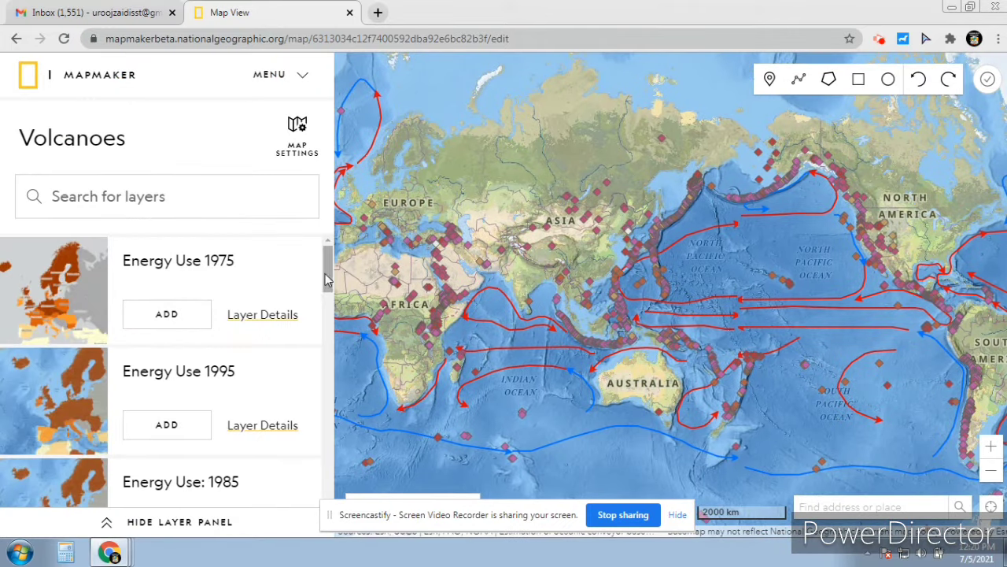
pyautogui.moveTo(327, 279); pyautogui.dragTo(330, 431)
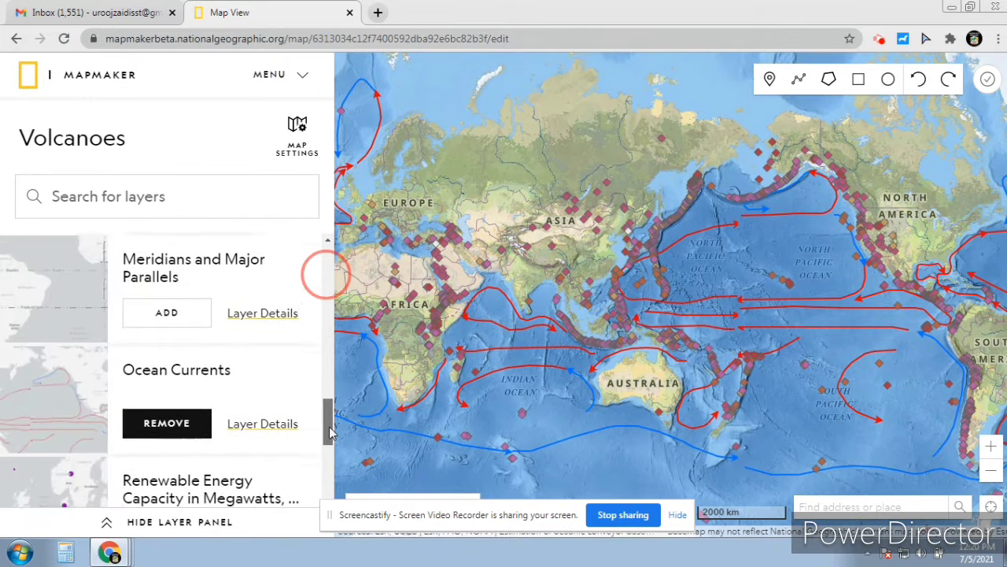
pyautogui.click(171, 402)
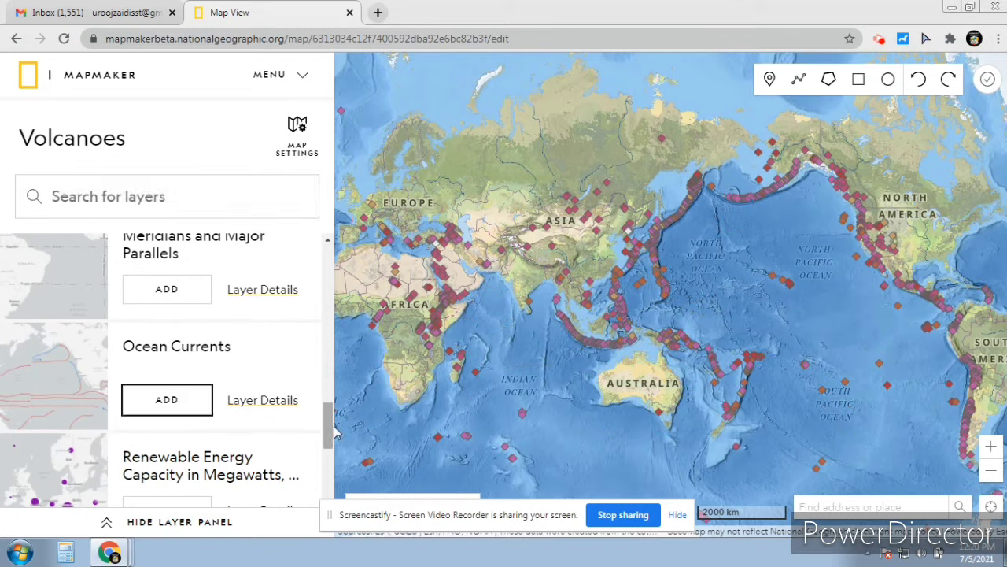
# Collapse the layer panel, draw a square on the map, and remove the Volcanoes layer
pyautogui.moveTo(332, 428); pyautogui.dragTo(331, 517)
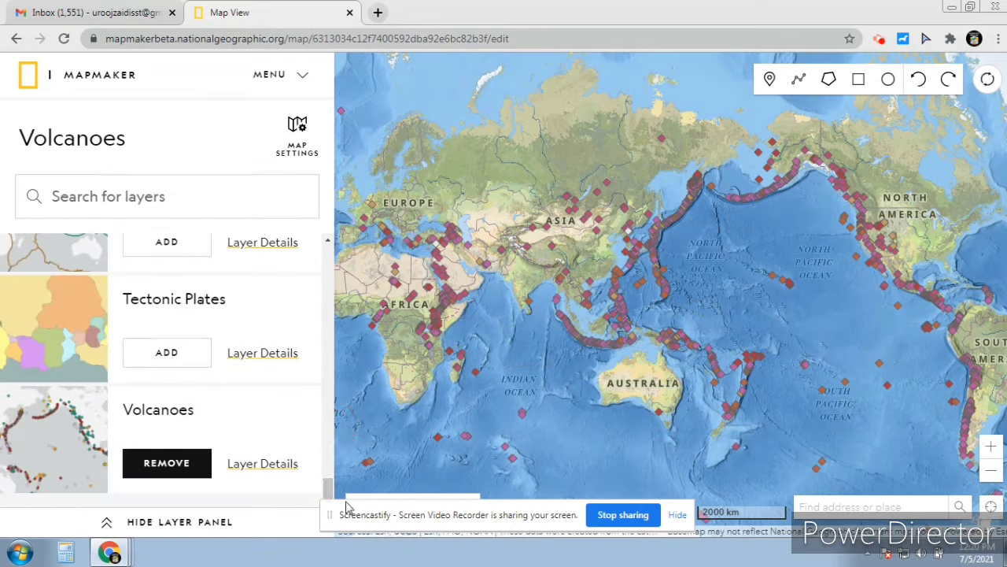
pyautogui.click(107, 525)
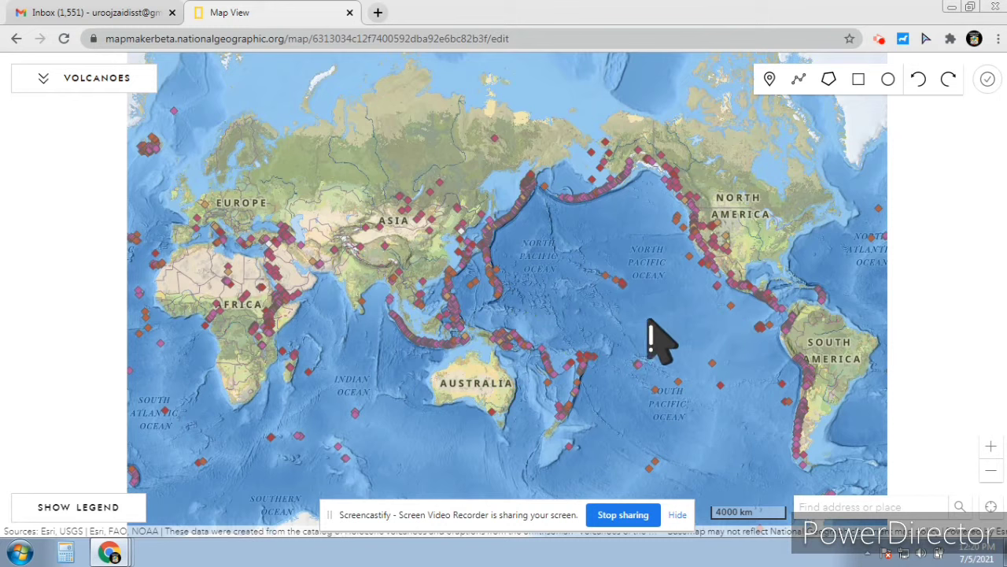
pyautogui.click(859, 79)
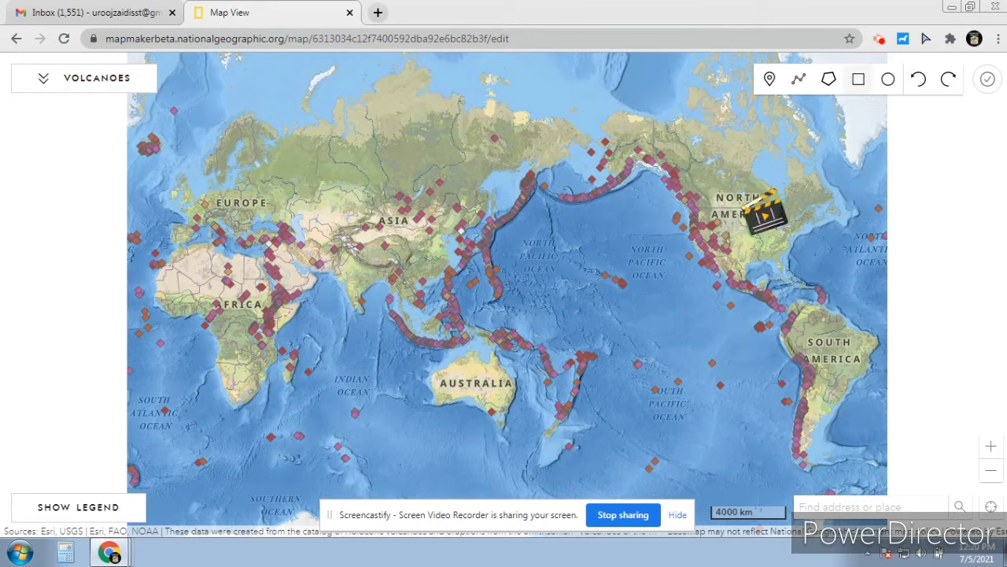
pyautogui.moveTo(550, 239); pyautogui.dragTo(764, 383)
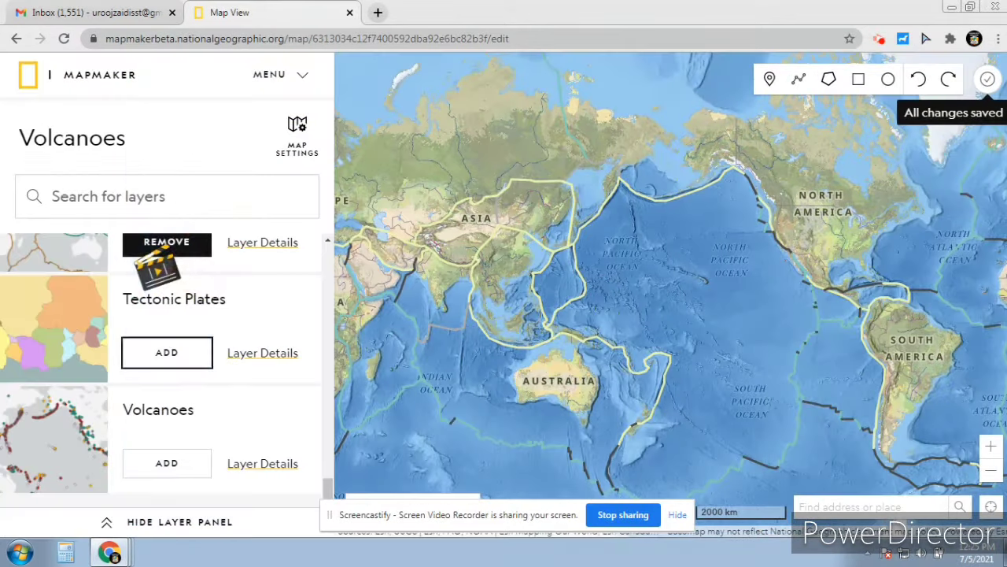
pyautogui.click(166, 244)
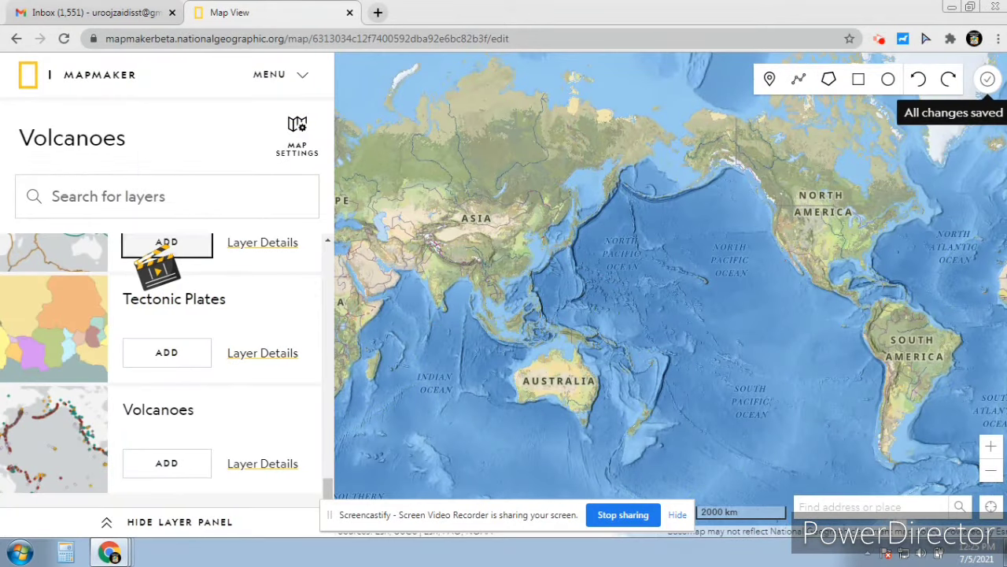
# Add the Tectonic Plate Boundaries layer, then remove it again
pyautogui.click(165, 244)
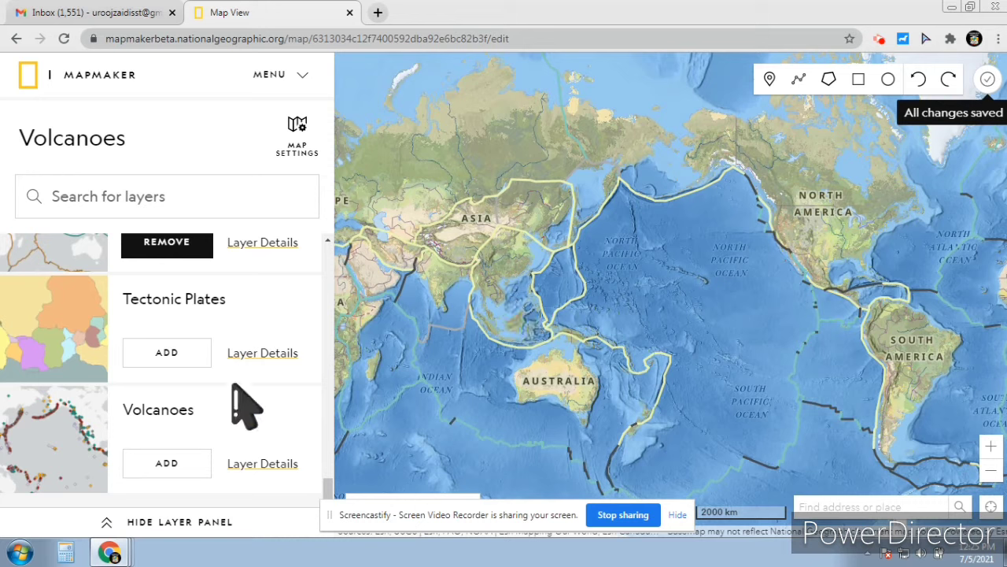
pyautogui.click(167, 246)
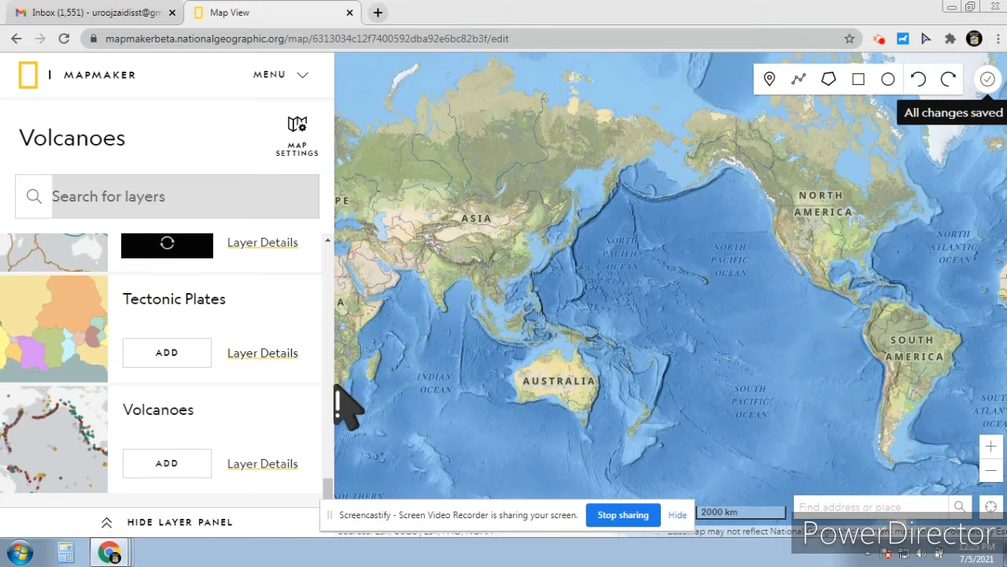
pyautogui.moveTo(337, 490); pyautogui.dragTo(331, 455)
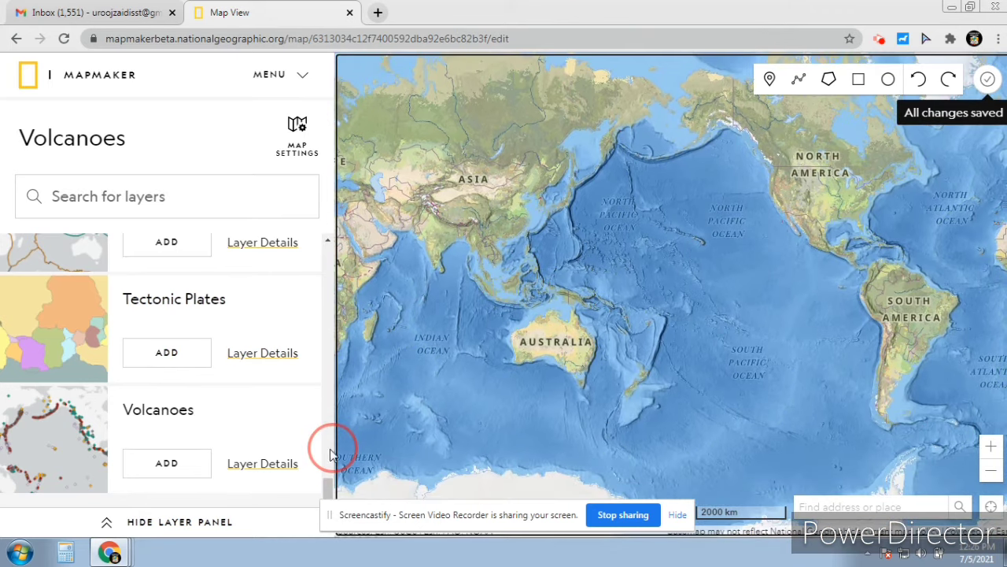
# Add the Meridians and Major Parallels layer and collapse the layer panel
pyautogui.click(329, 245)
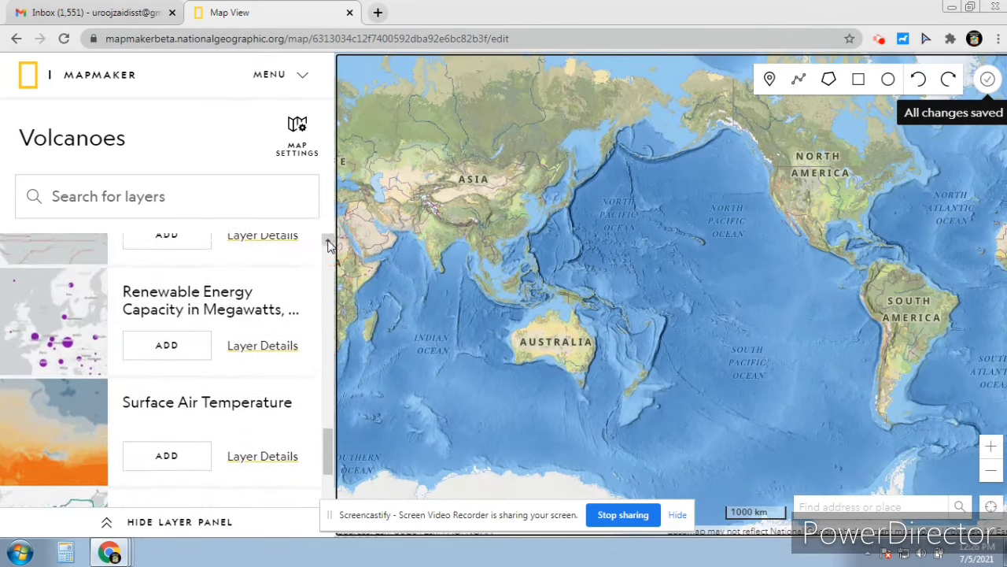
pyautogui.moveTo(329, 245); pyautogui.dragTo(329, 246)
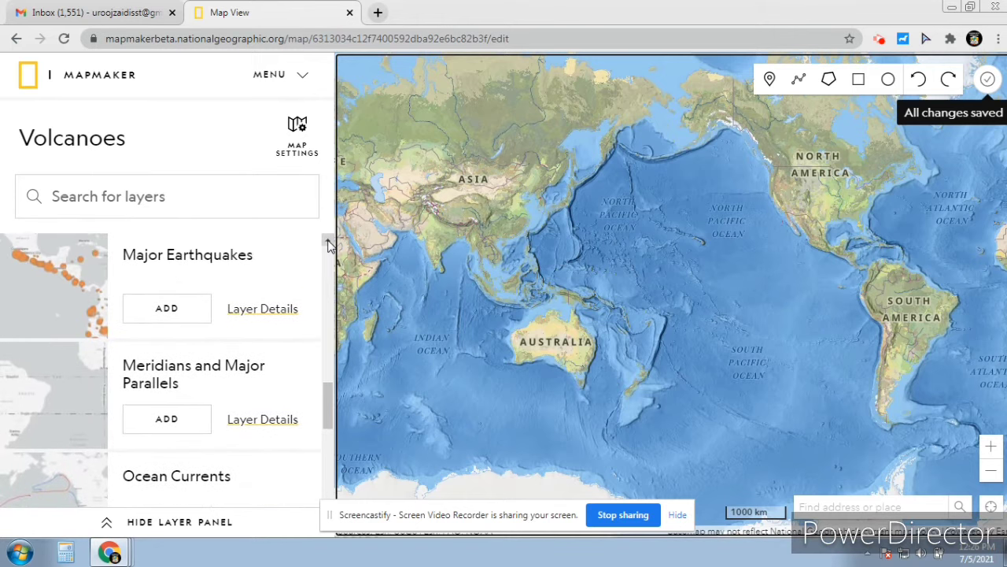
pyautogui.click(165, 419)
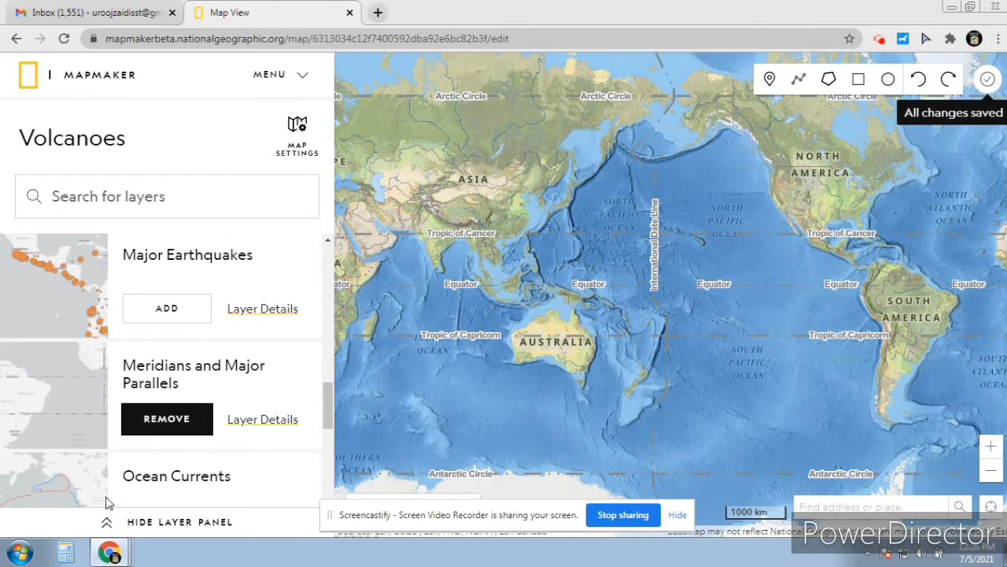
pyautogui.click(107, 523)
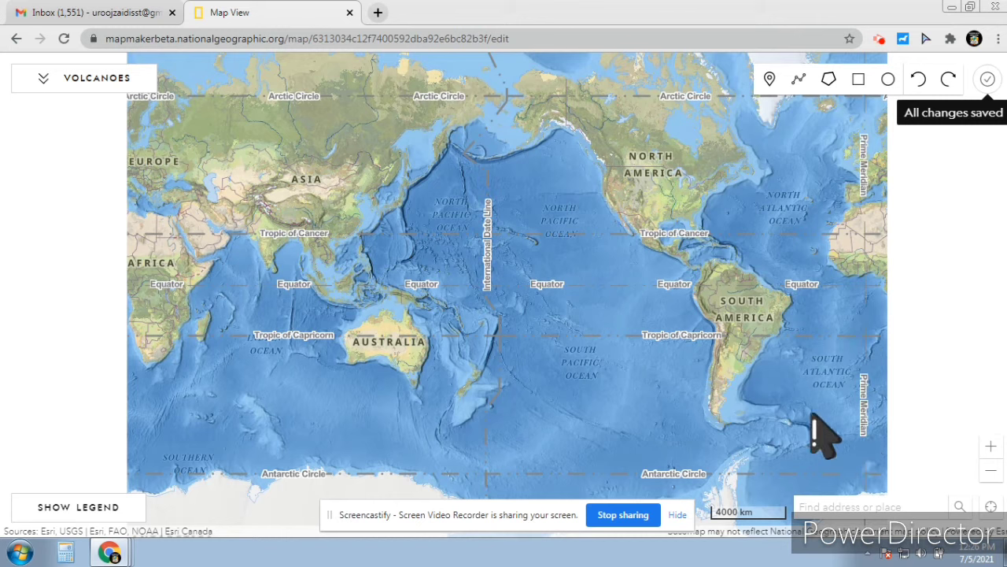
# Reopen the Volcanoes map from My Maps in the main menu, then reopen the main menu
pyautogui.click(44, 79)
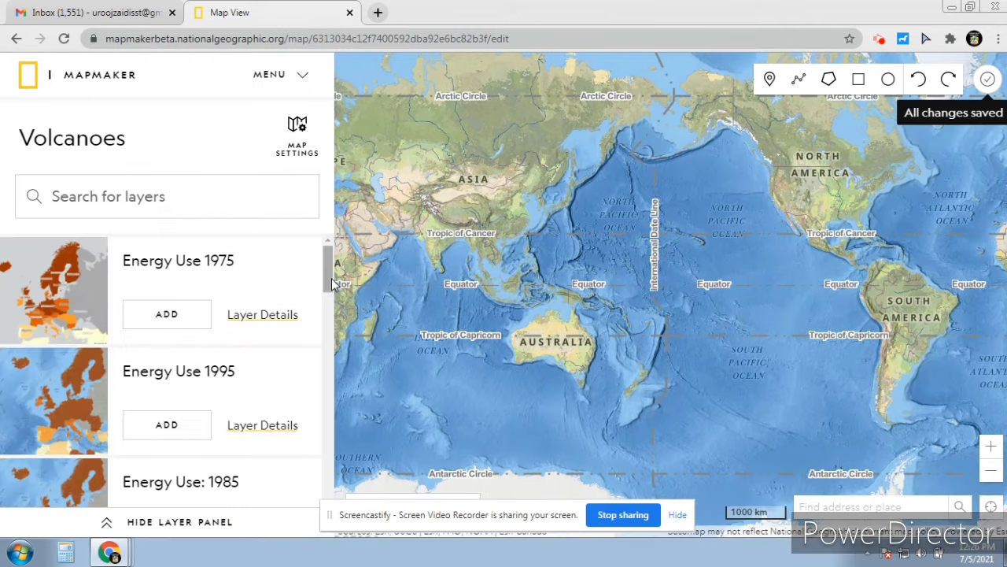
pyautogui.moveTo(332, 278); pyautogui.dragTo(323, 503)
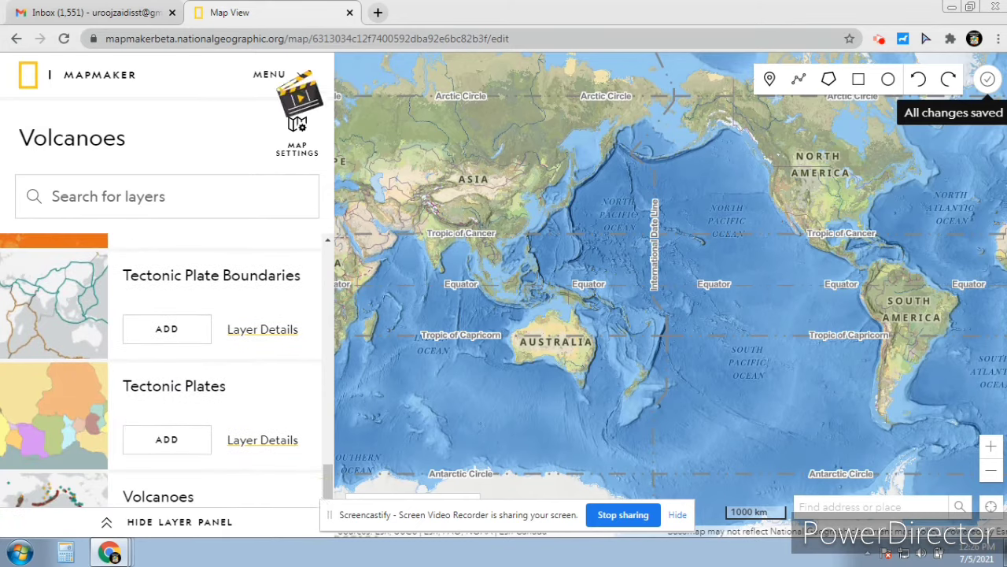
pyautogui.click(285, 79)
pyautogui.click(282, 118)
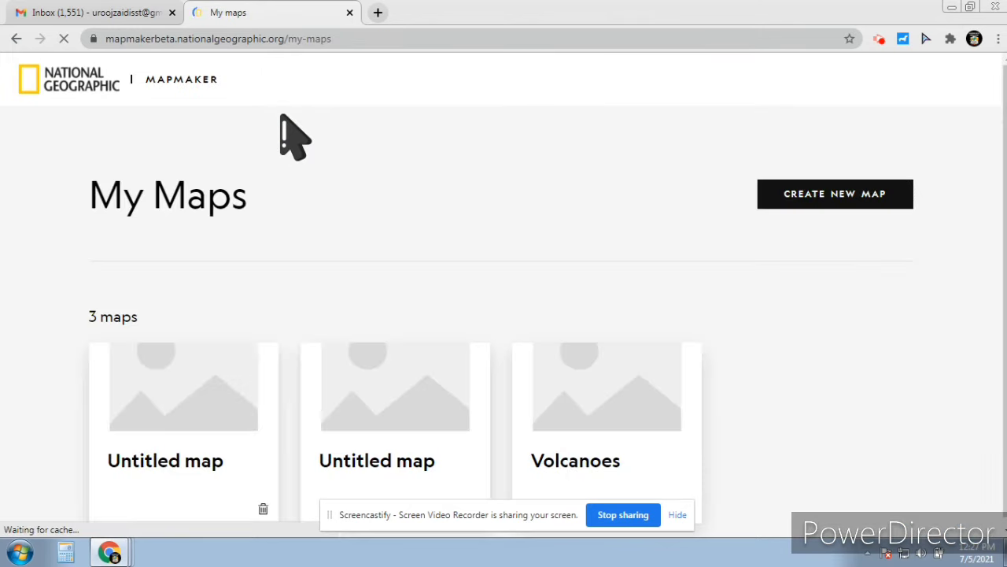
pyautogui.doubleClick(577, 466)
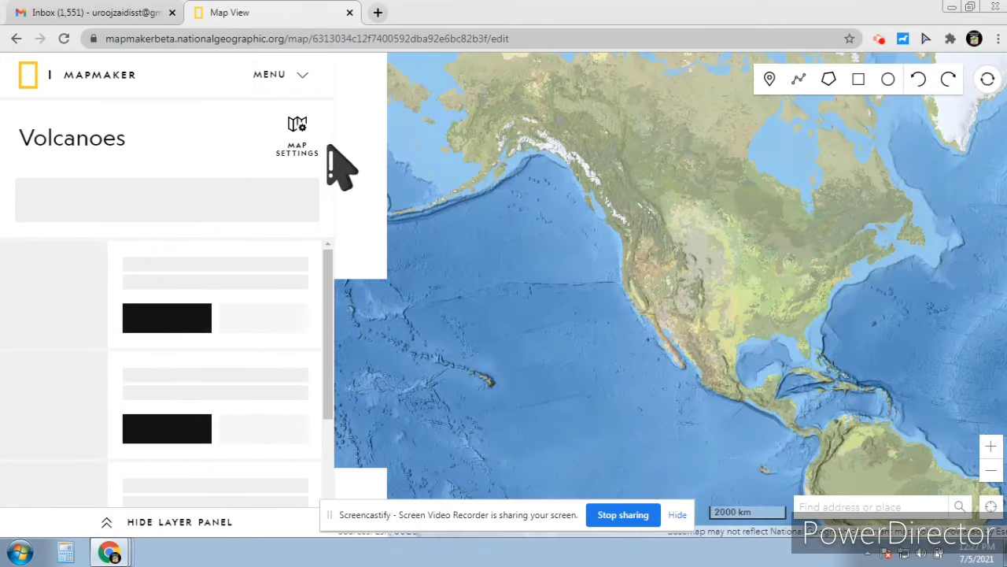
pyautogui.click(274, 78)
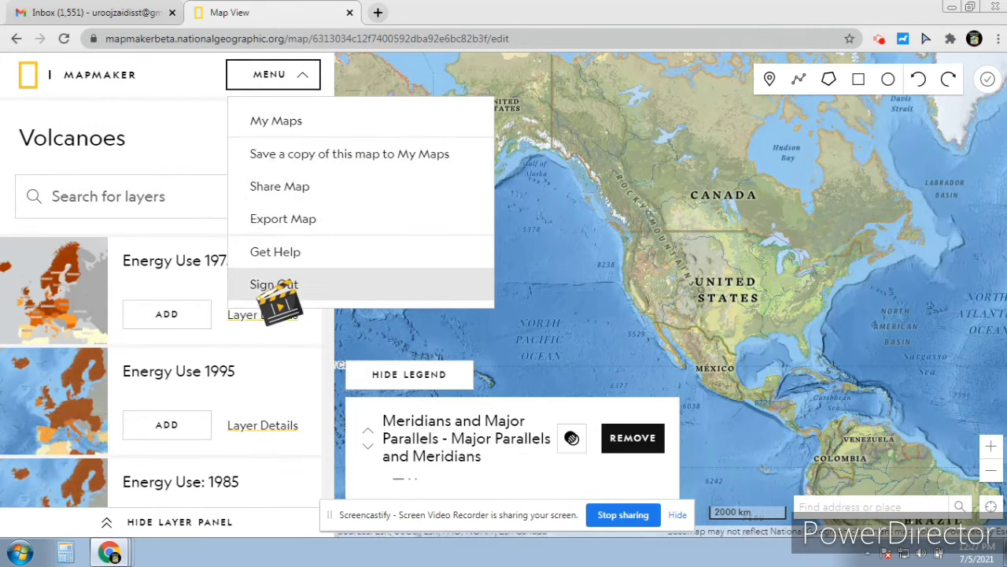
# View the Volcanoes map's share link, then hide both the legend and the layer panel
pyautogui.click(279, 186)
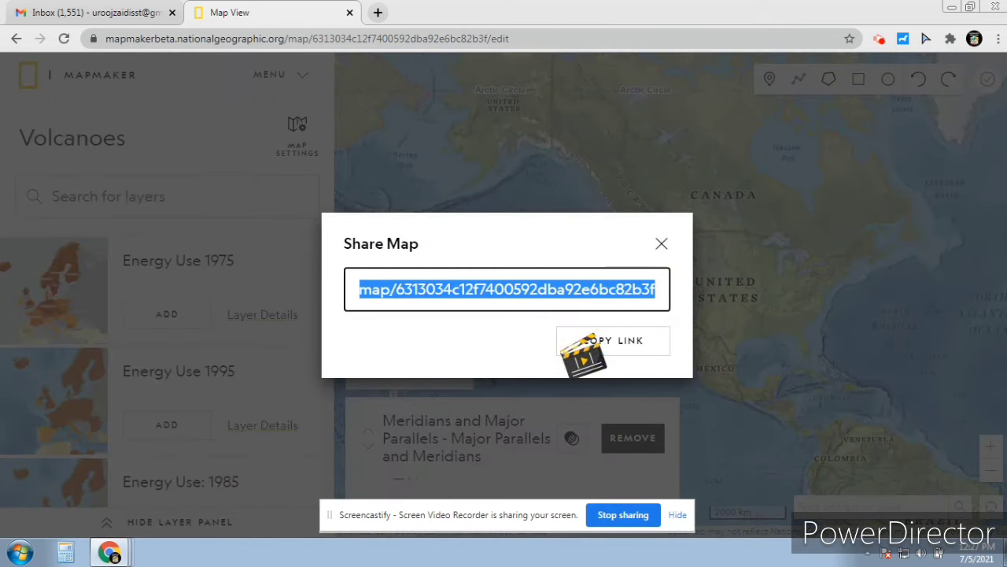
pyautogui.click(661, 243)
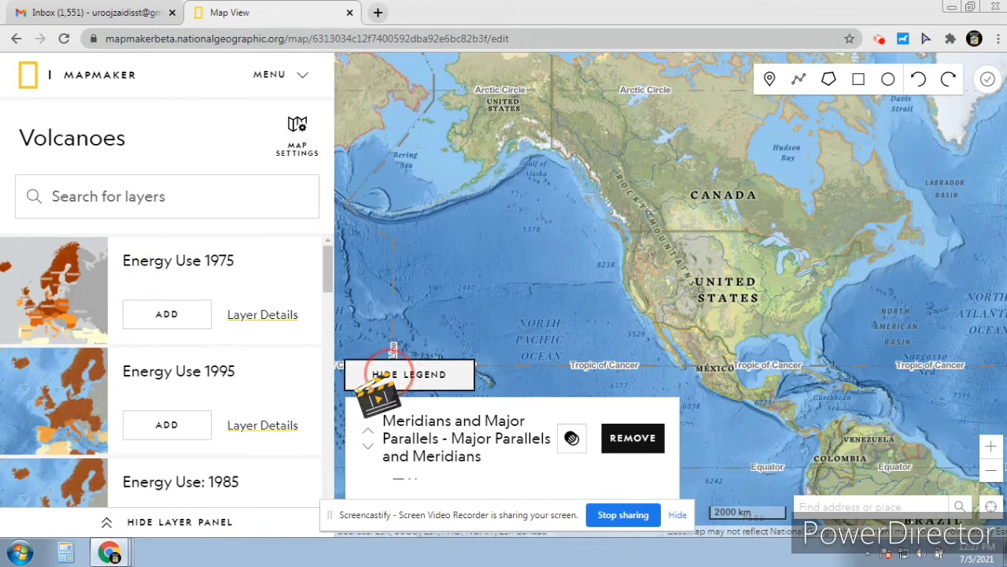
pyautogui.click(390, 374)
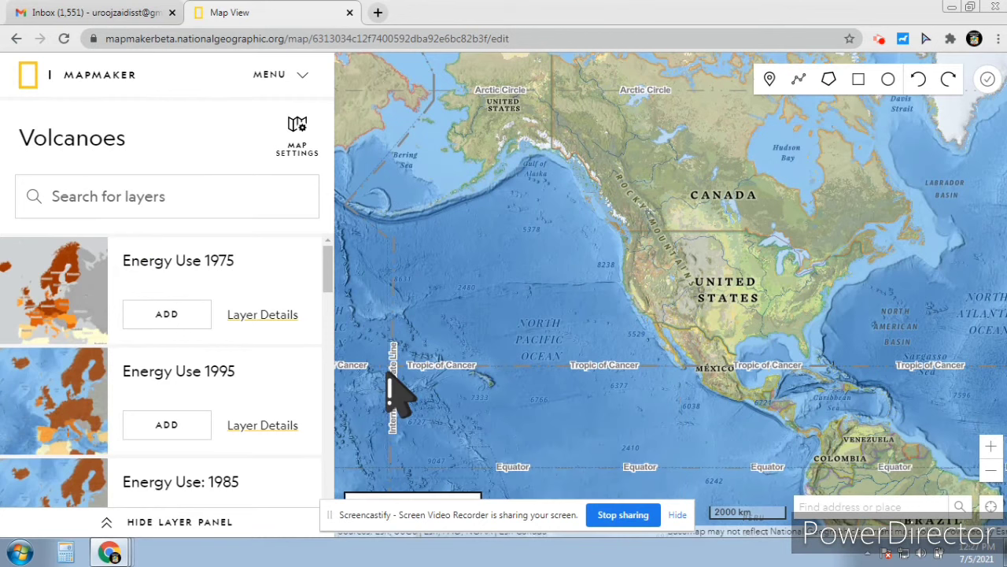
pyautogui.click(107, 525)
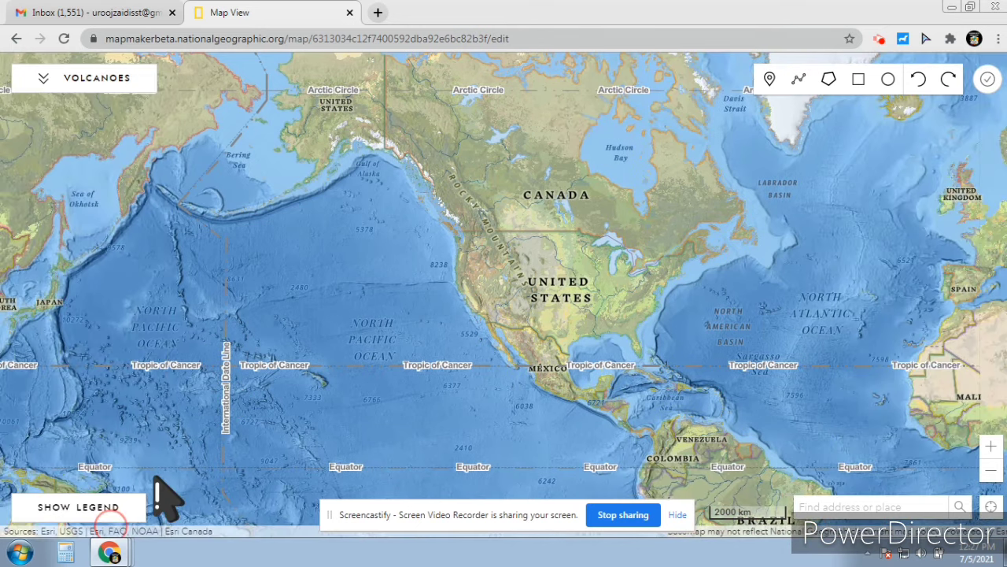